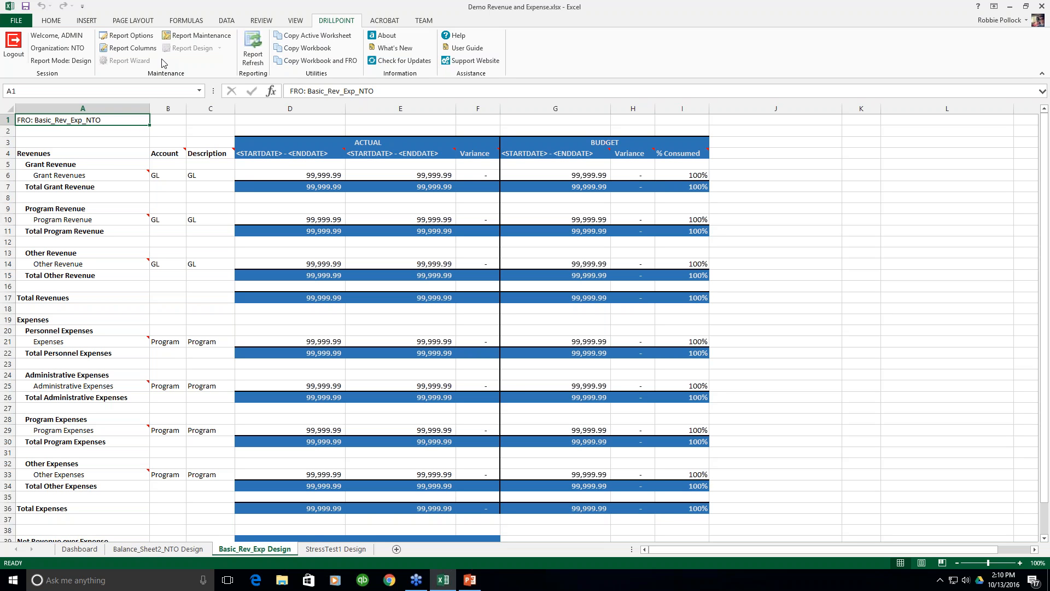
# Step: Examine the Basic_Rev_Exp Design layout, including its effective date cell, personnel Expenses comment, period column headings and Grant Revenues variance formula
pyautogui.click(79, 136)
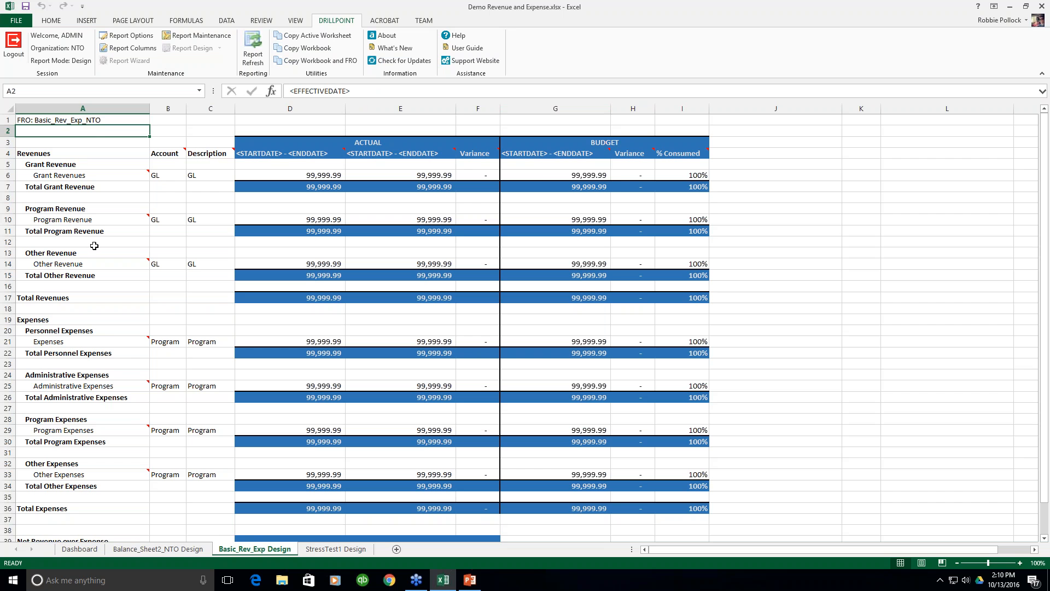
pyautogui.scroll(-1, 94, 246)
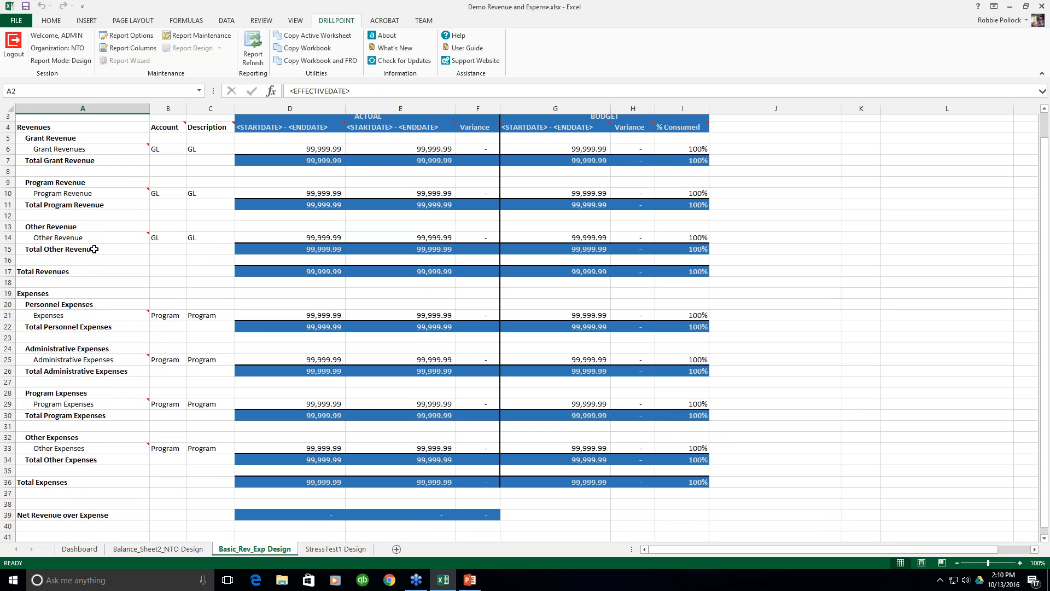
pyautogui.scroll(1, 98, 250)
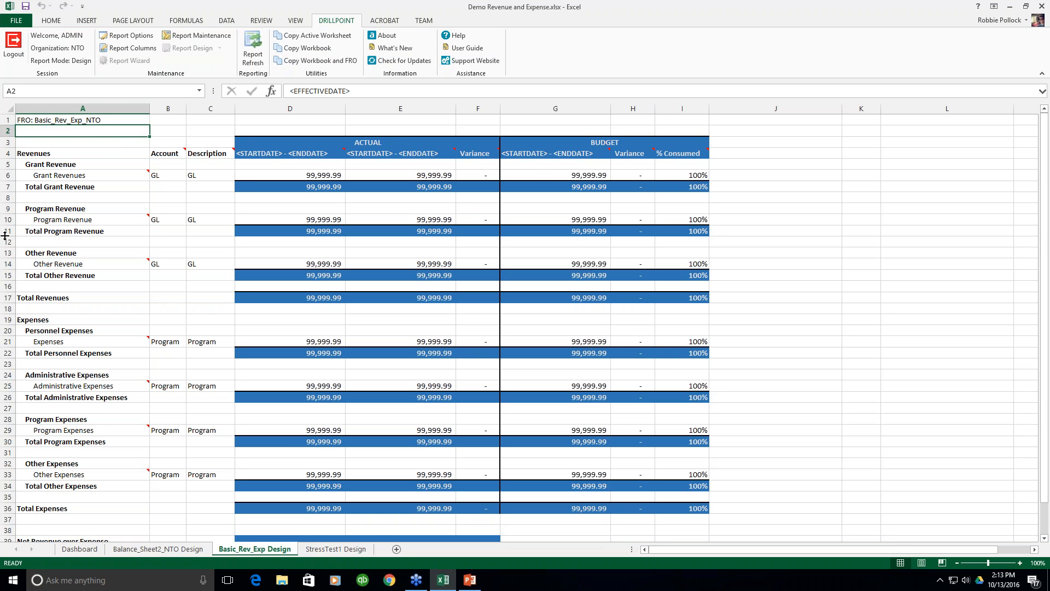
pyautogui.click(767, 208)
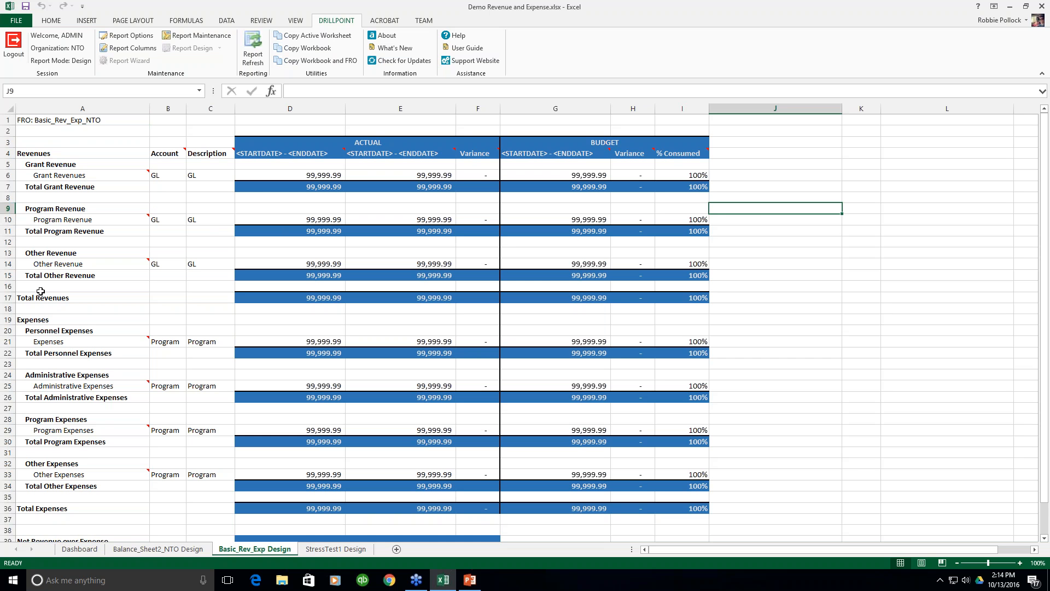
pyautogui.scroll(-1, 40, 291)
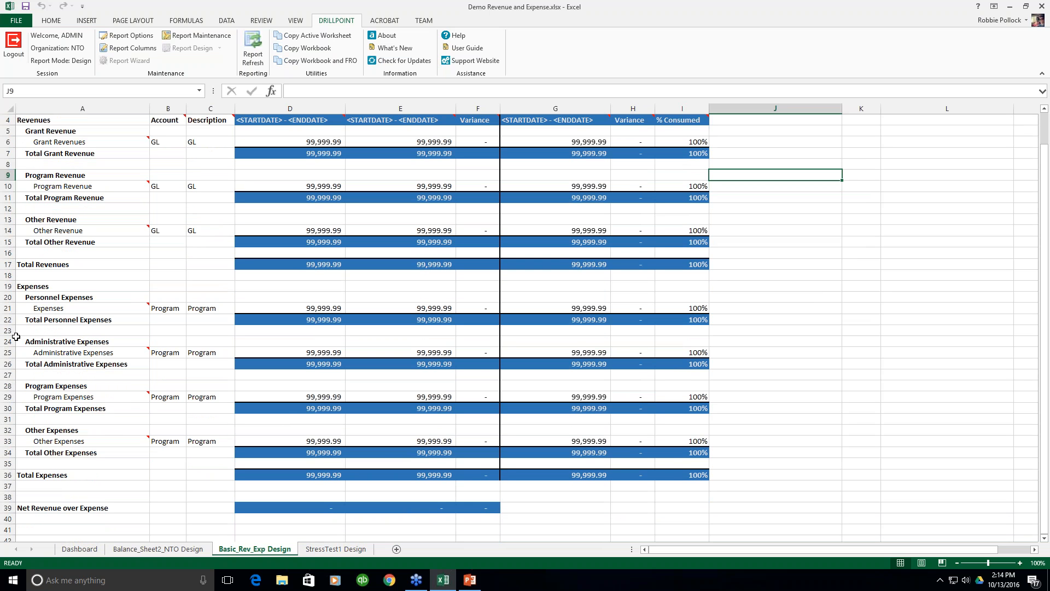
pyautogui.moveTo(85, 311)
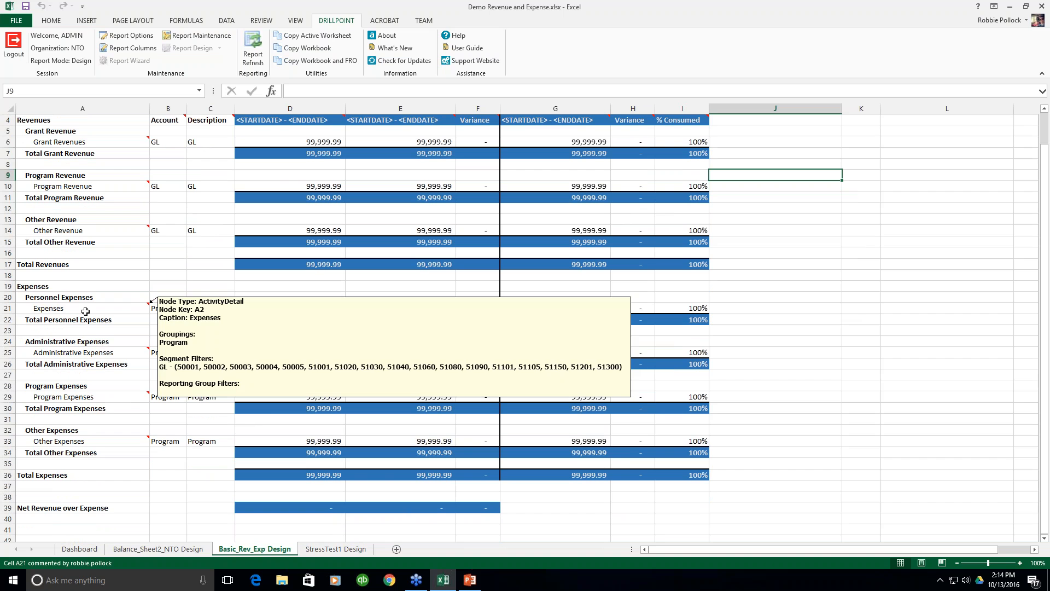
pyautogui.scroll(1, 135, 274)
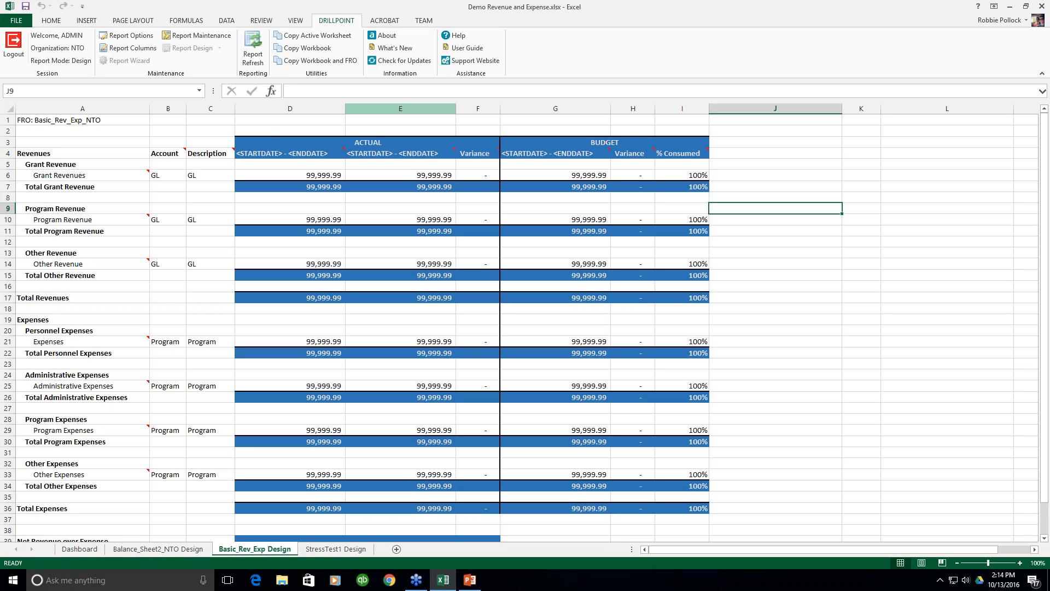
pyautogui.moveTo(357, 149)
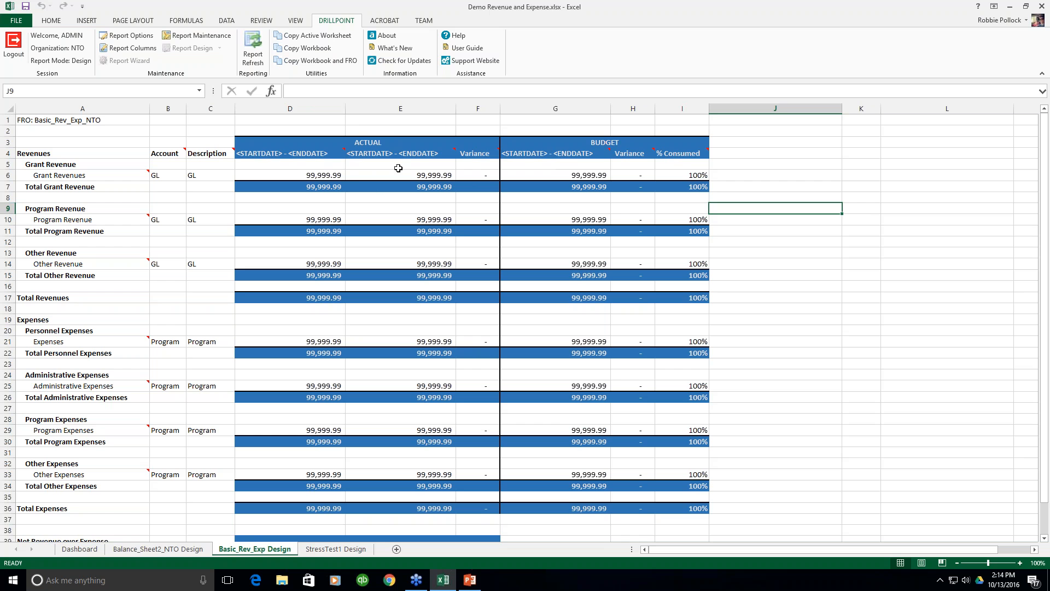
pyautogui.moveTo(536, 154)
pyautogui.click(485, 176)
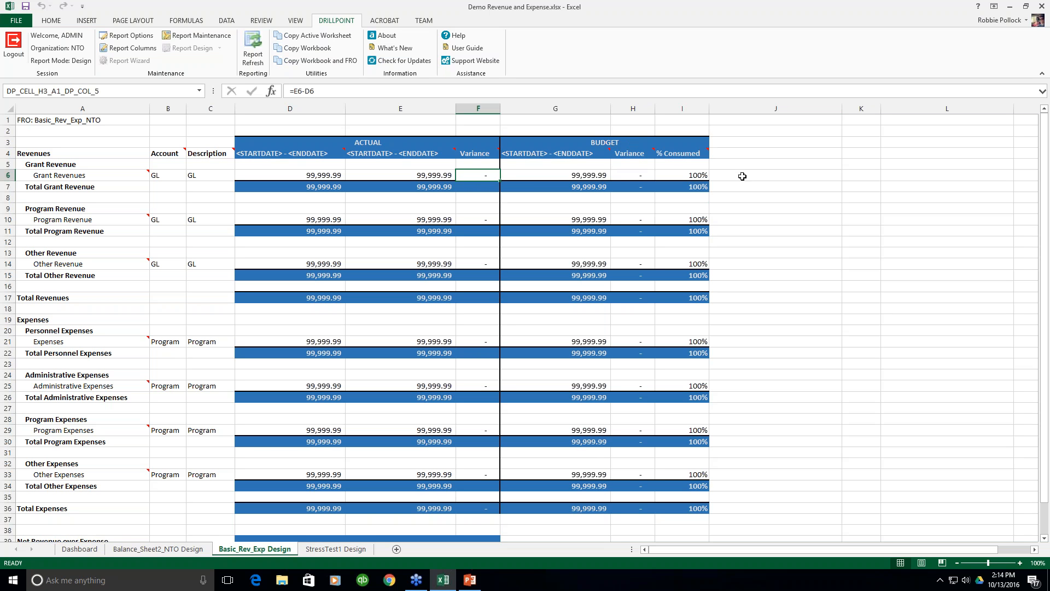
pyautogui.click(769, 177)
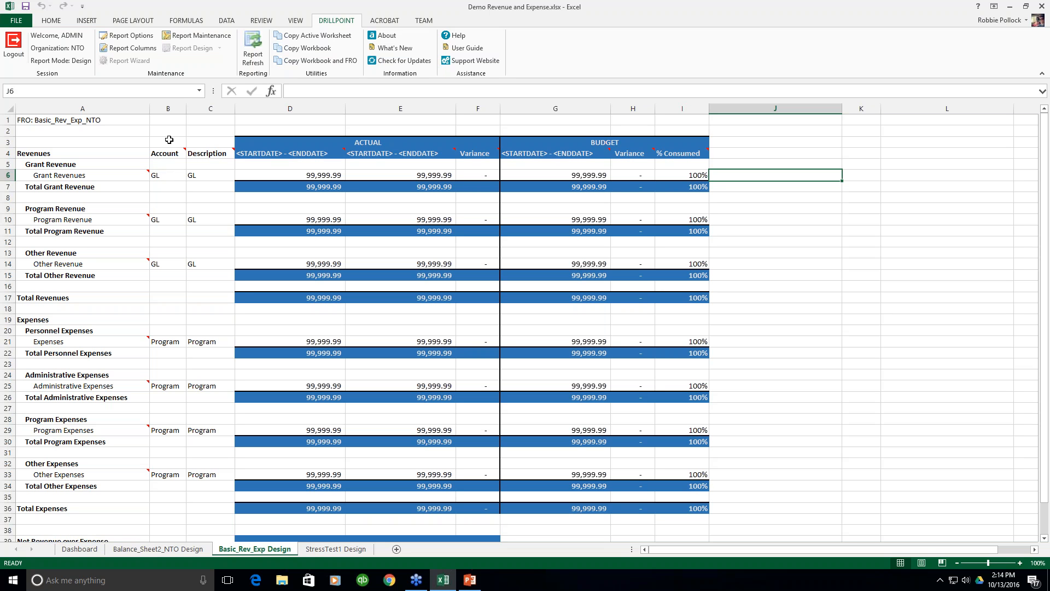
# Step: Review the Account and Description groupings from the Grant Revenues row through the Personnel Expenses row and back
pyautogui.moveTo(167, 108); pyautogui.dragTo(204, 110)
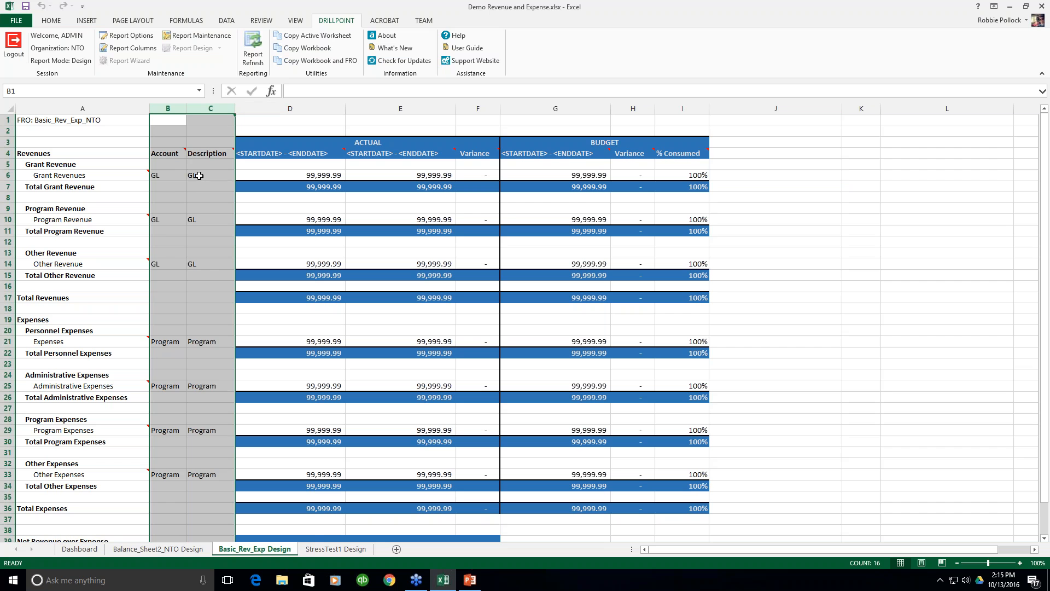
pyautogui.click(159, 177)
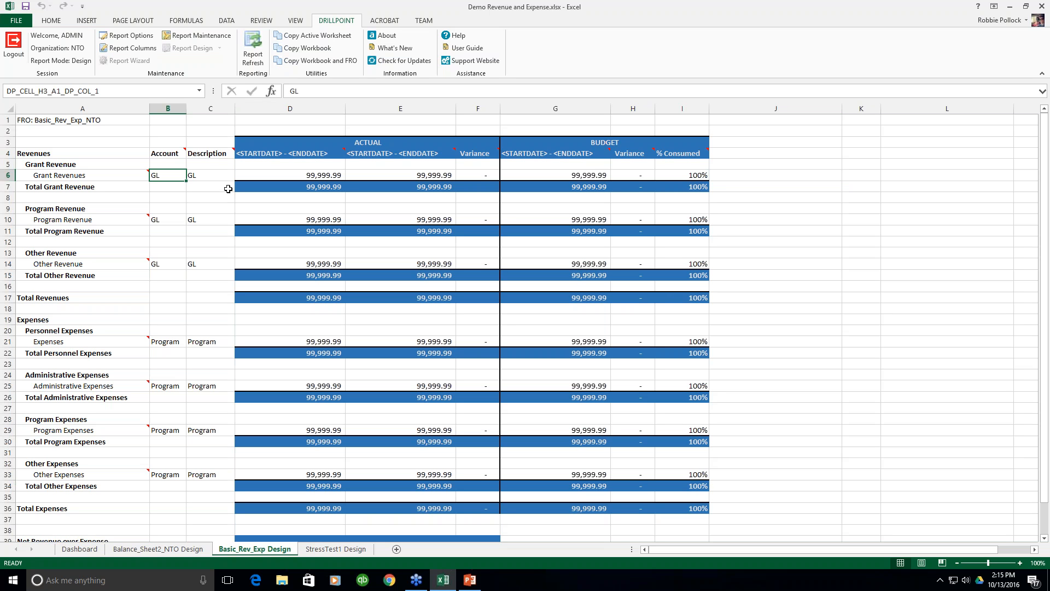
pyautogui.press('Down')
pyautogui.press('Down')
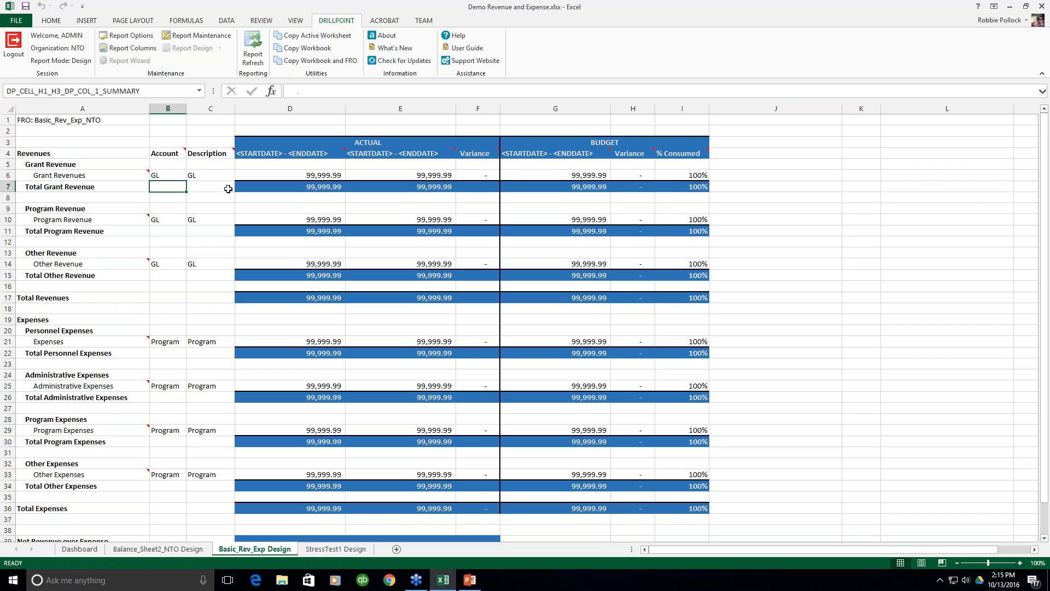
pyautogui.press('Down')
pyautogui.press('Down')
pyautogui.press('Down')
pyautogui.press('Down')
pyautogui.press('Down')
pyautogui.press('Down')
pyautogui.press('Down')
pyautogui.press('Down')
pyautogui.press('Down')
pyautogui.press('Down')
pyautogui.press('Down')
pyautogui.press('Down')
pyautogui.press('Down')
pyautogui.press('Down')
pyautogui.press('Up')
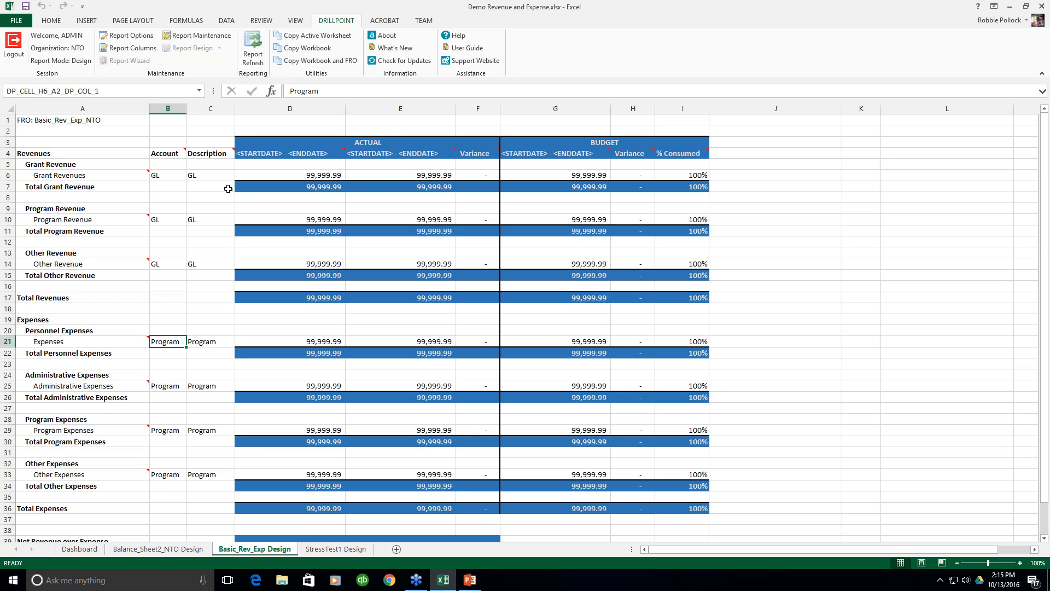
pyautogui.press('Up')
pyautogui.press('Up')
pyautogui.press('Up')
pyautogui.press('Up')
pyautogui.press('Up')
pyautogui.press('Up')
pyautogui.press('Up')
pyautogui.press('Up')
pyautogui.press('Up')
pyautogui.press('Up')
pyautogui.press('Up')
pyautogui.press('Up')
pyautogui.press('Up')
pyautogui.press('Up')
pyautogui.press('Up')
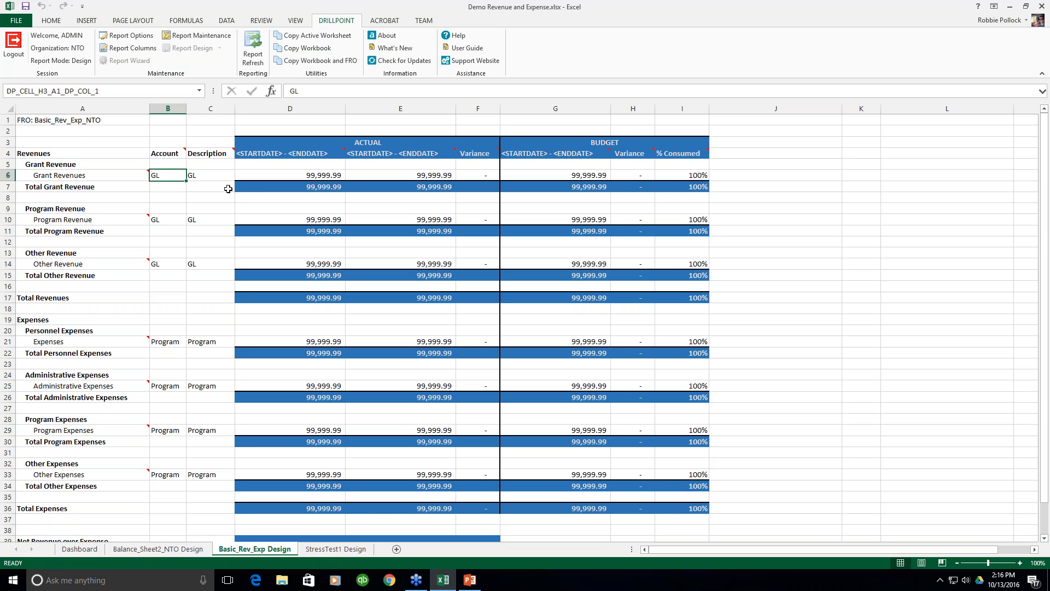
# Step: Refresh the report as one worksheet with effective date 10/31/2015, keeping the preset segment filters and report options
pyautogui.click(82, 132)
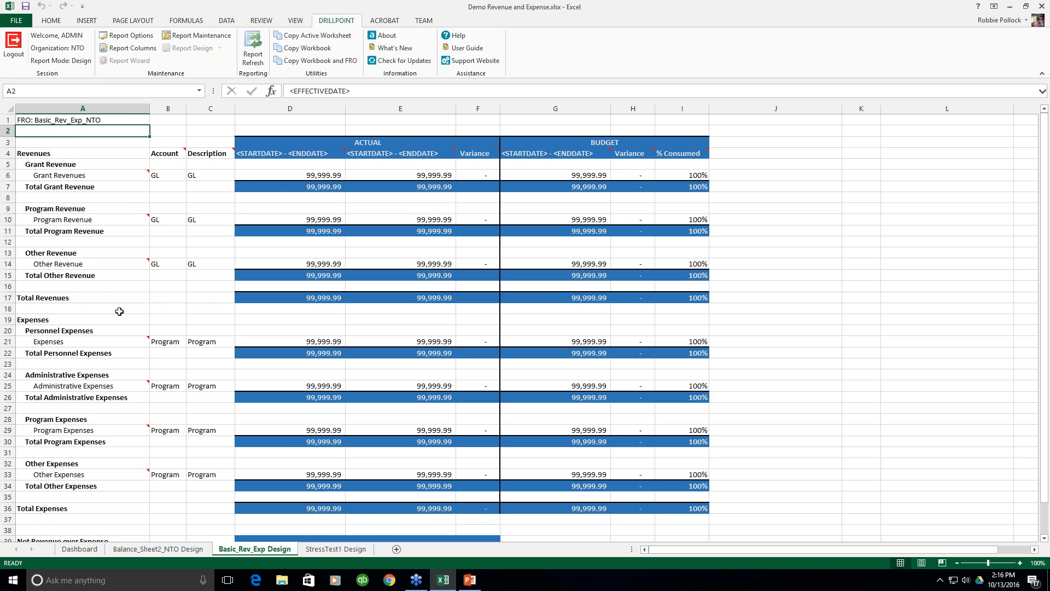
pyautogui.click(256, 53)
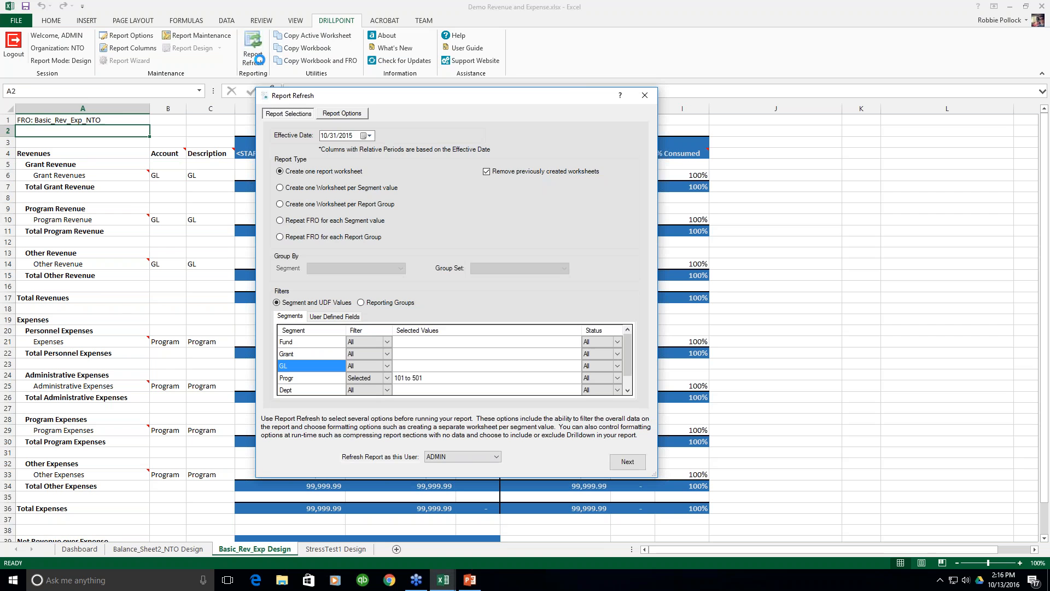
pyautogui.moveTo(332, 99); pyautogui.dragTo(400, 97)
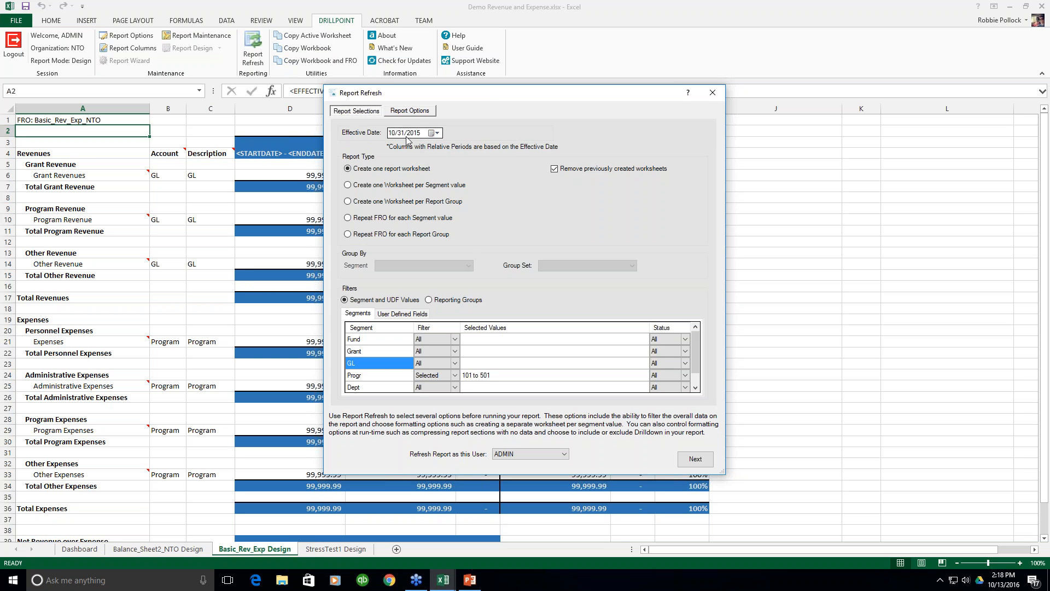
pyautogui.click(436, 133)
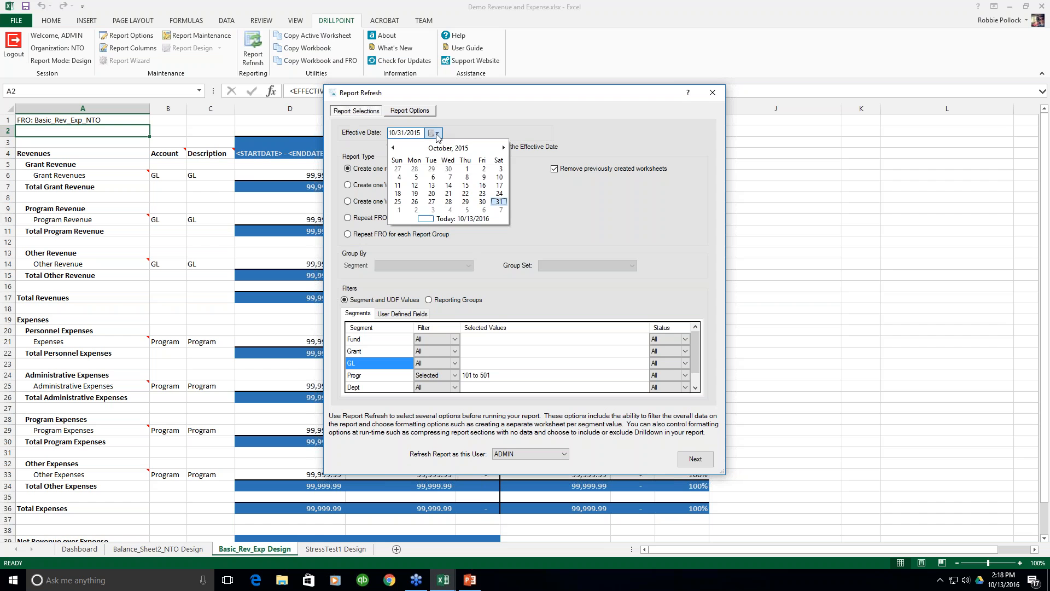
pyautogui.click(437, 134)
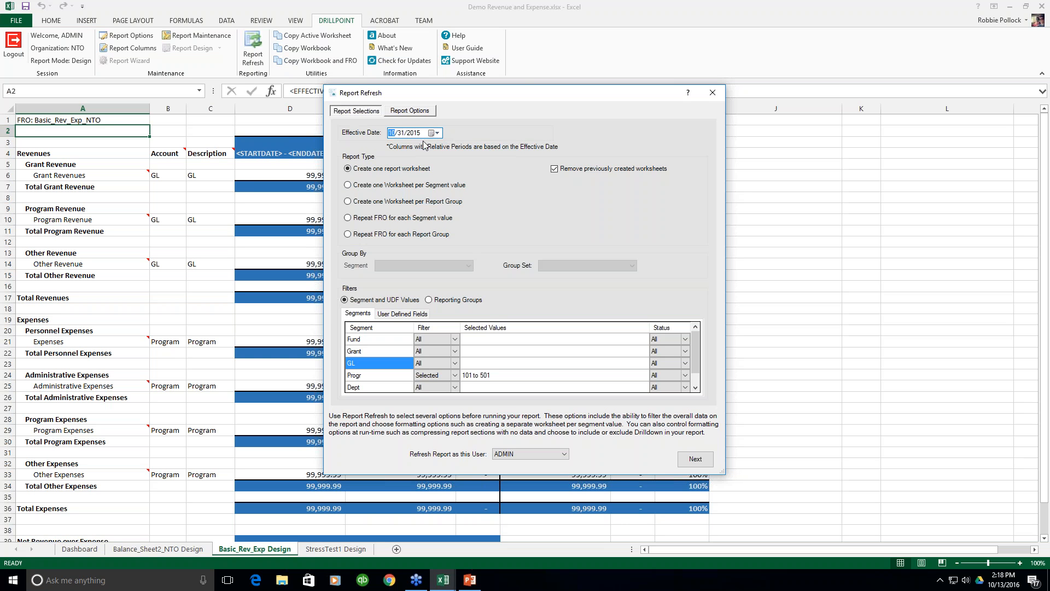
pyautogui.moveTo(446, 97); pyautogui.dragTo(605, 107)
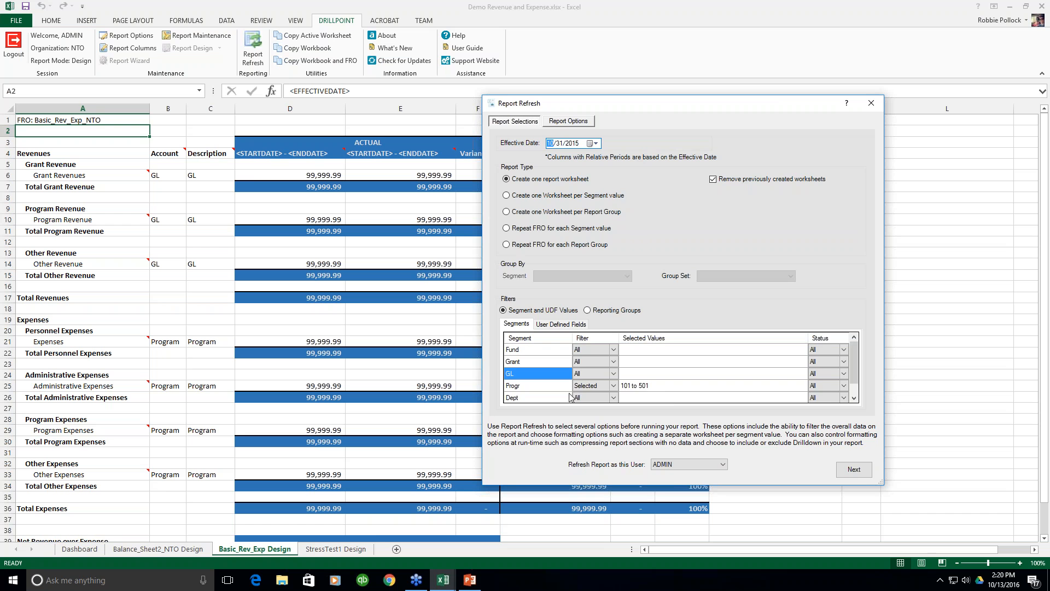
pyautogui.click(854, 469)
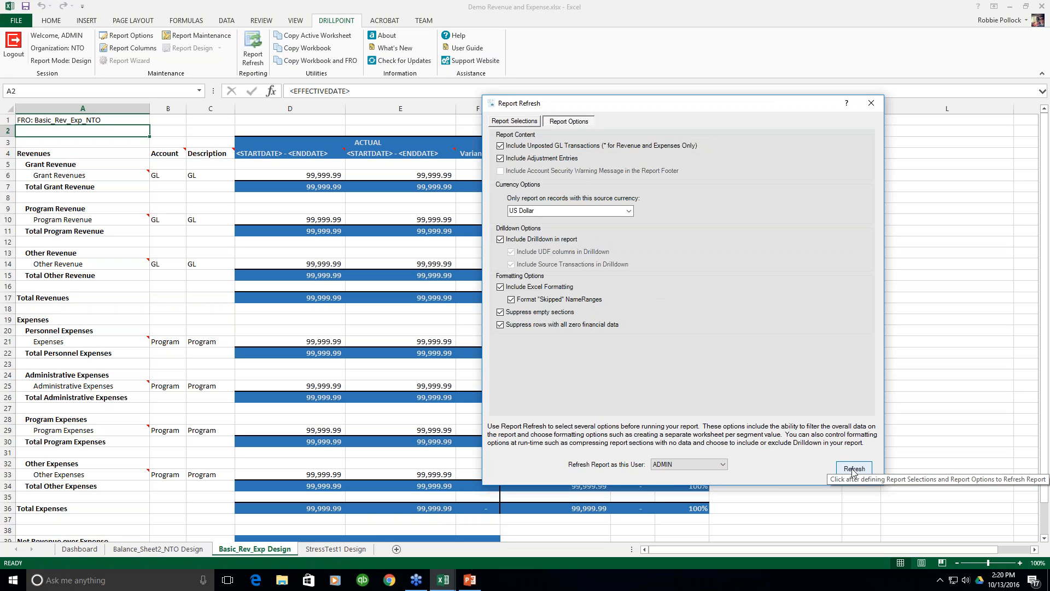
pyautogui.click(854, 469)
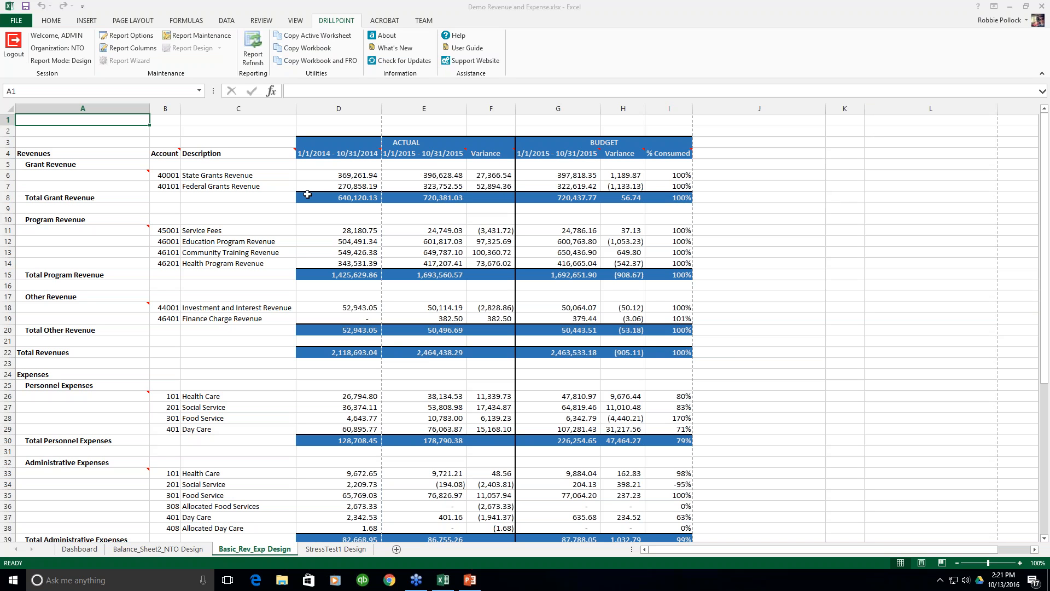
# Step: Examine the refreshed report's effective date, actual and budget period headings, and the revenue and expense sections through Total Expenses
pyautogui.click(61, 132)
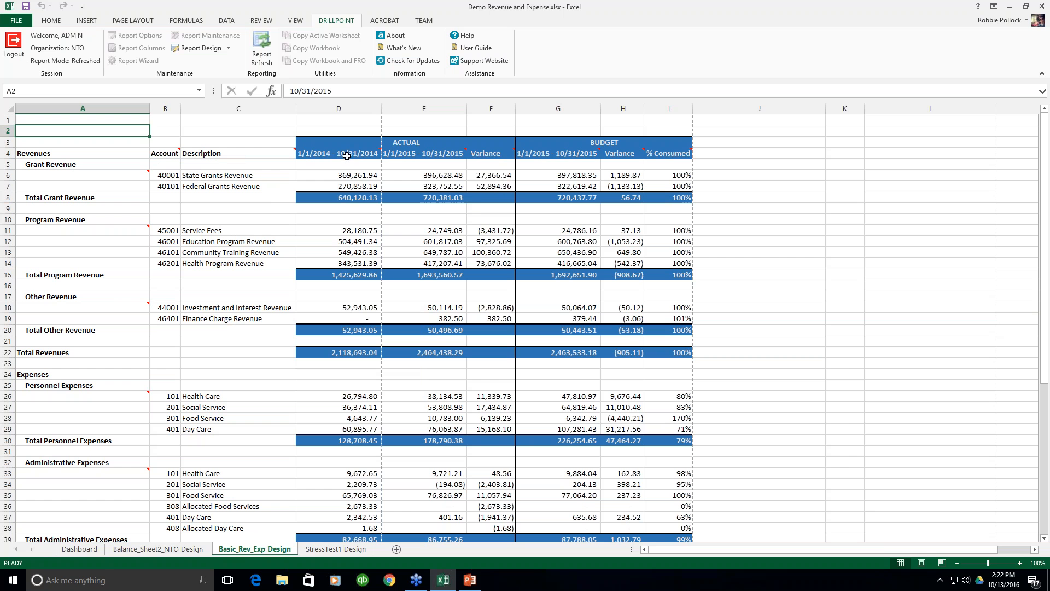
pyautogui.moveTo(325, 152)
pyautogui.moveTo(437, 155)
pyautogui.moveTo(545, 153)
pyautogui.scroll(-3, 756, 215)
pyautogui.scroll(1, 817, 218)
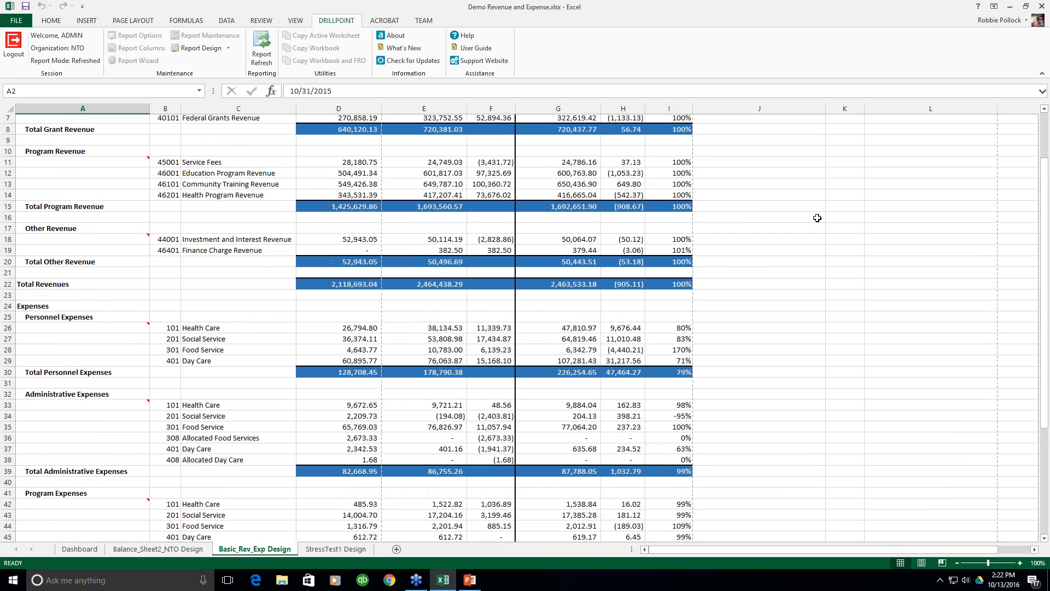
pyautogui.scroll(-4, 817, 218)
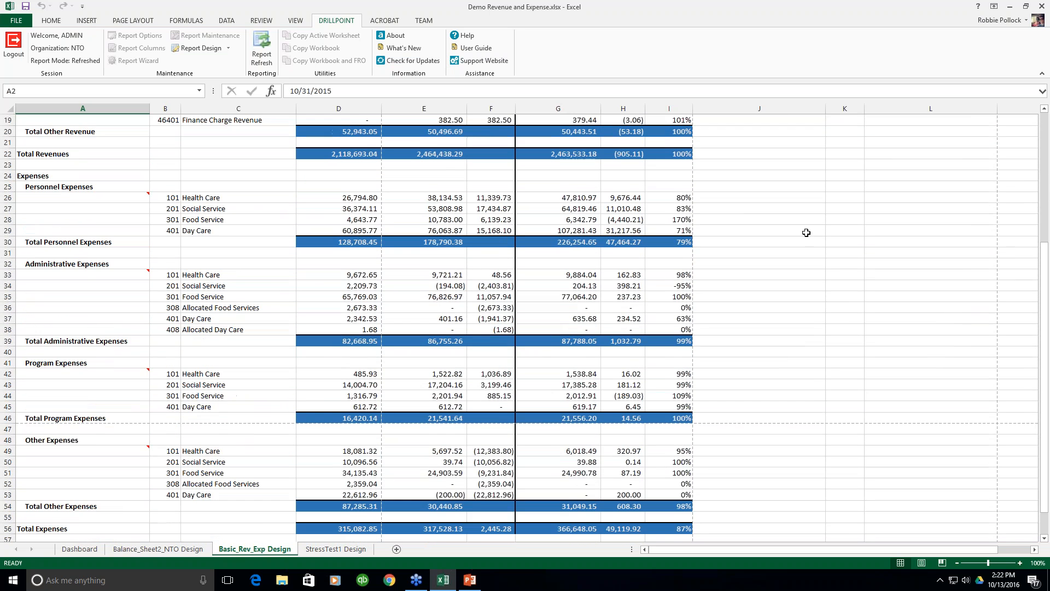
pyautogui.scroll(-1, 806, 232)
pyautogui.scroll(1, 827, 238)
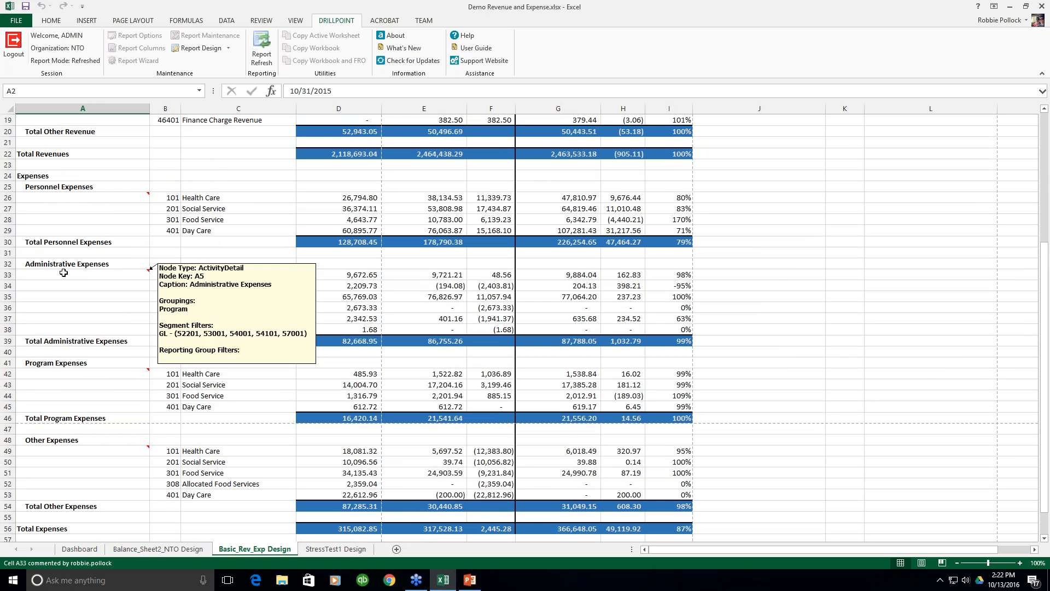
# Step: Drill down into the 2015 actual amount for Health Care under Administrative Expenses and widen the Session column in the transaction list
pyautogui.click(449, 278)
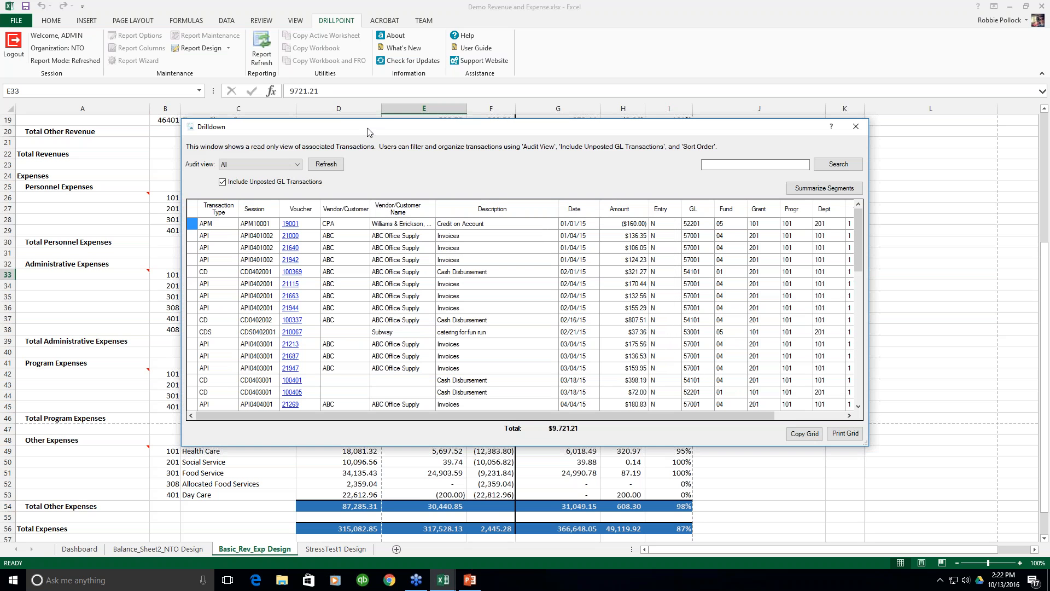
pyautogui.moveTo(370, 134); pyautogui.dragTo(356, 86)
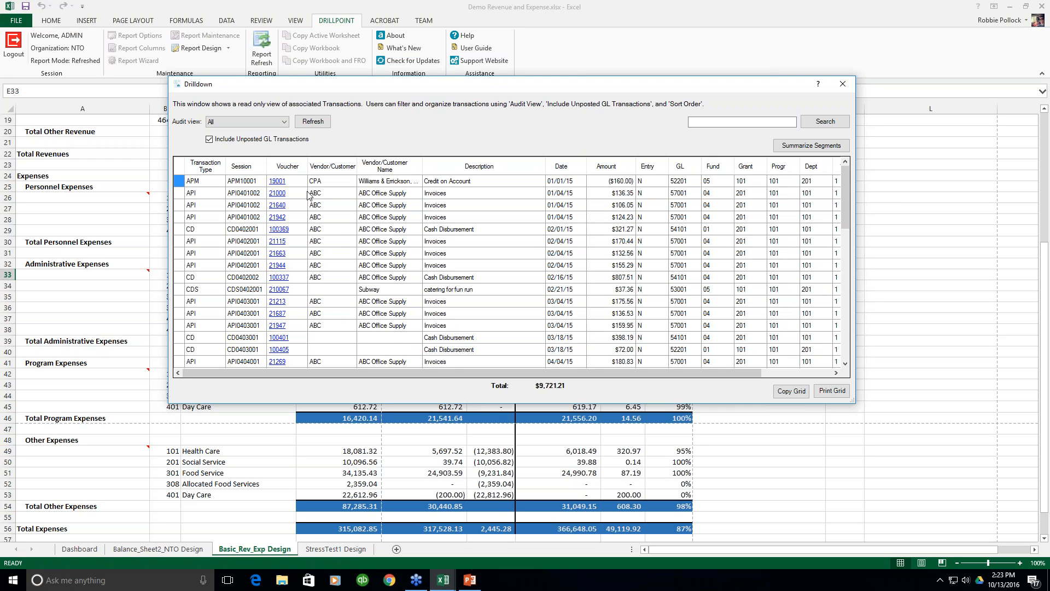
pyautogui.moveTo(267, 171); pyautogui.dragTo(298, 175)
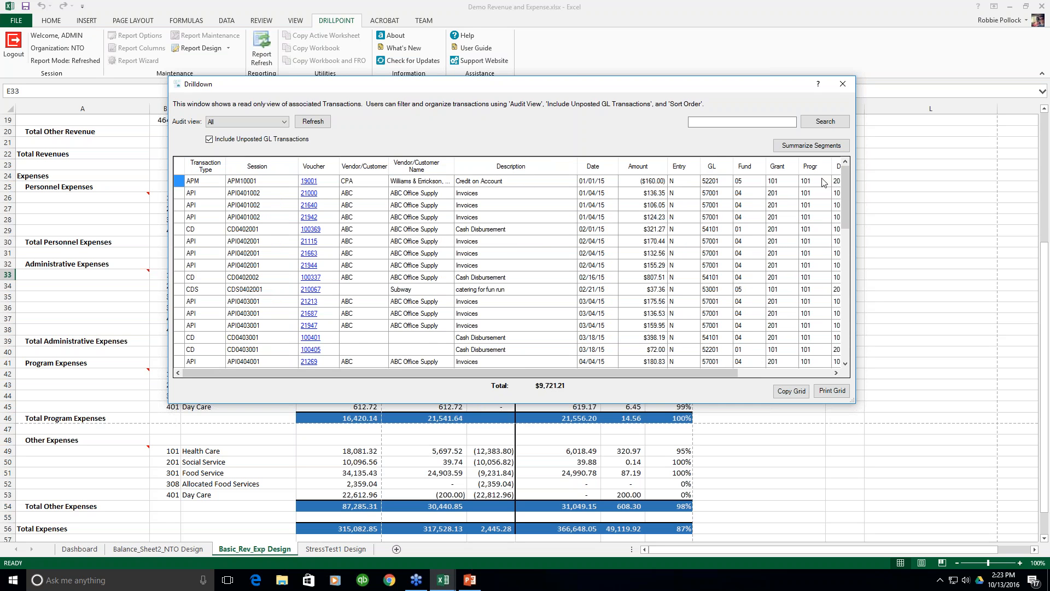
# Step: Summarize the drilldown transactions by the Session column and look through the subtotals
pyautogui.rightClick(251, 165)
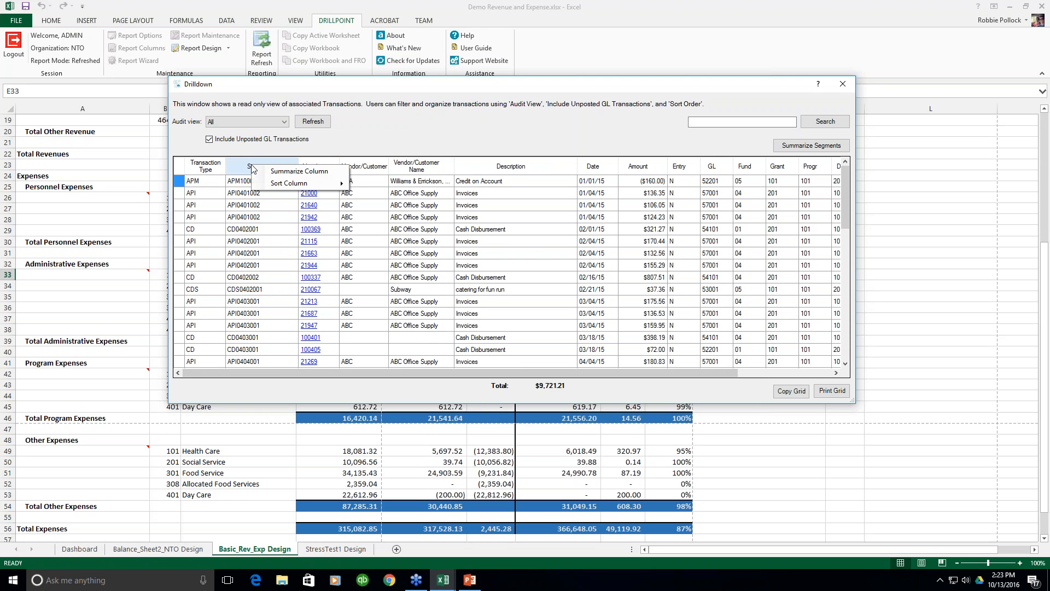
pyautogui.click(279, 171)
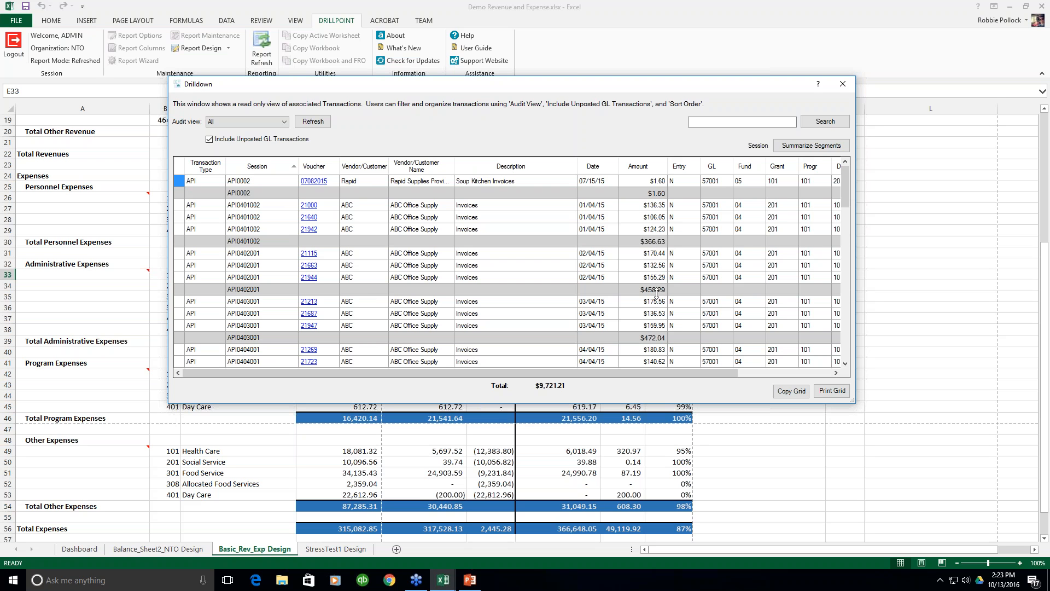
pyautogui.moveTo(847, 210); pyautogui.dragTo(846, 186)
# Step: Summarize the drilldown transactions by the combined Fund and Grant segments
pyautogui.click(815, 148)
pyautogui.click(437, 221)
pyautogui.click(495, 225)
pyautogui.click(433, 221)
pyautogui.click(495, 223)
pyautogui.click(539, 272)
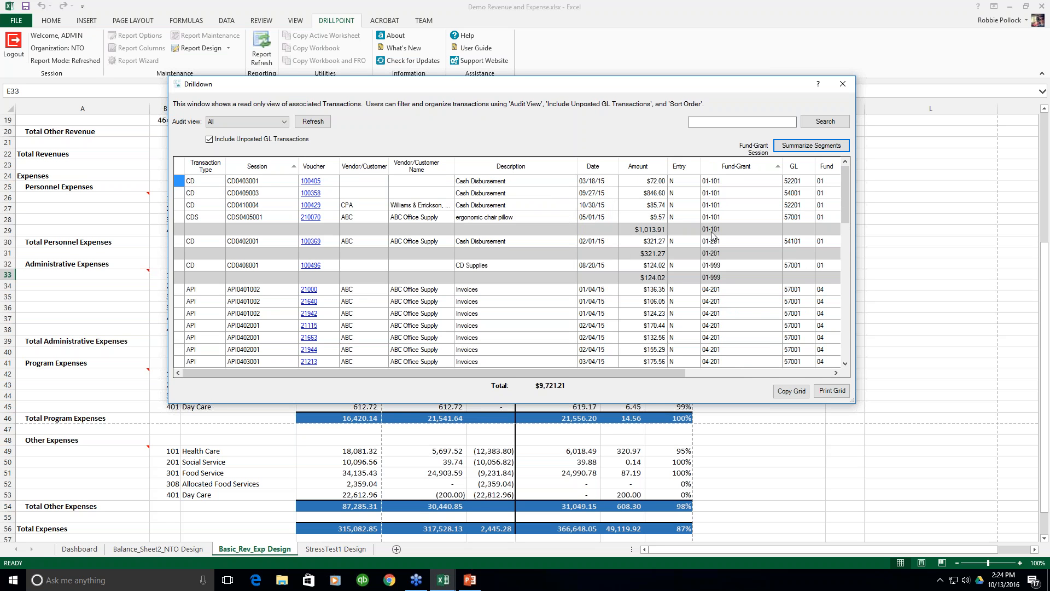
# Step: Check the drilldown subtotals for Fund-Grant combinations 01-101, 01-201 and 01-999
pyautogui.click(656, 229)
pyautogui.click(658, 255)
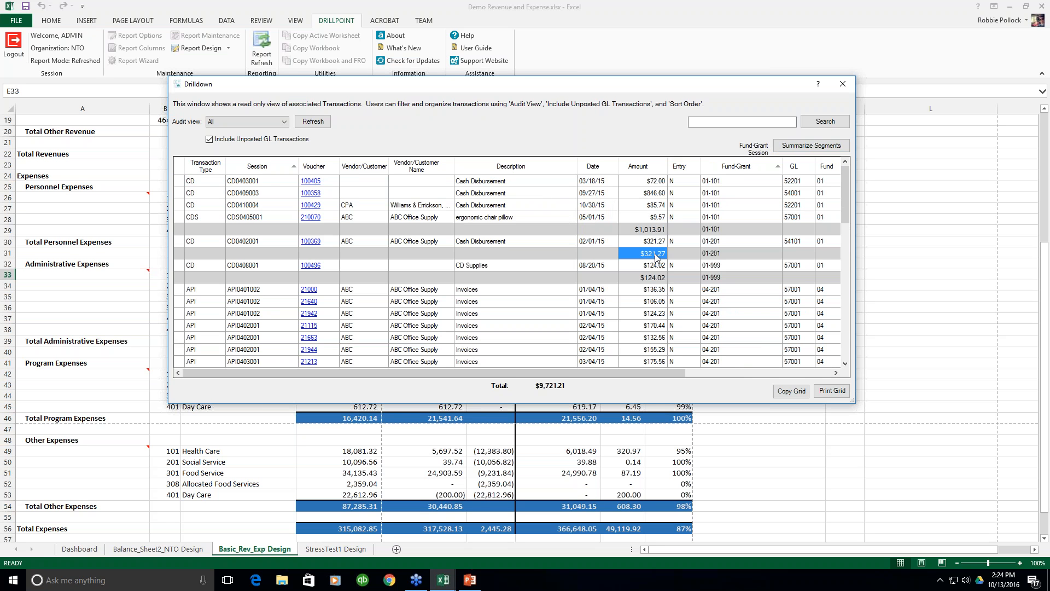
pyautogui.click(650, 278)
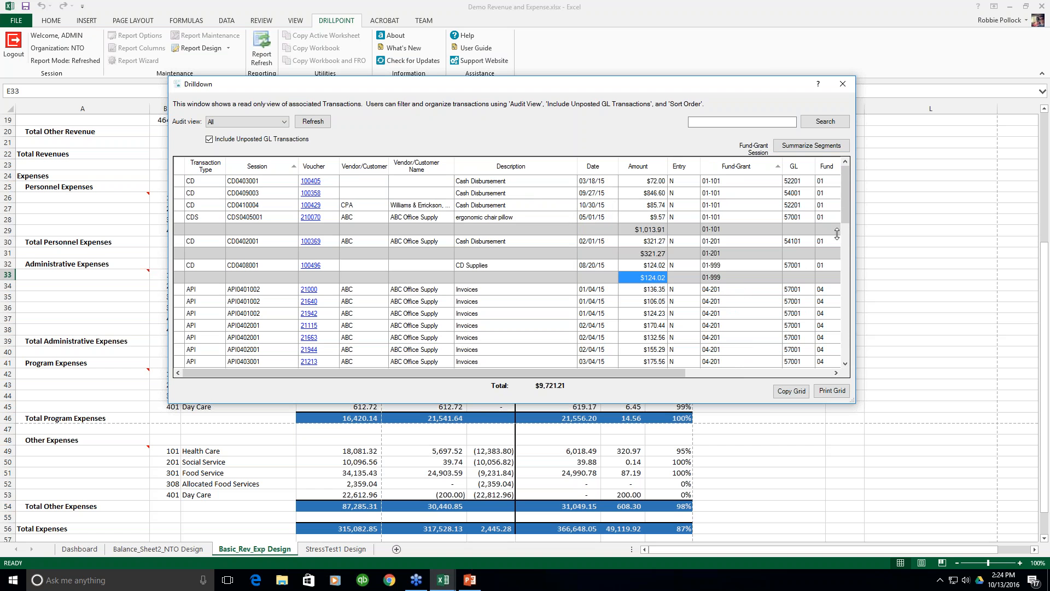
# Step: Open the Soup Kitchen Invoices voucher from Rapid Supplies Provider under Fund-Grant 05-101 and review its GL distribution
pyautogui.moveTo(846, 216); pyautogui.dragTo(837, 367)
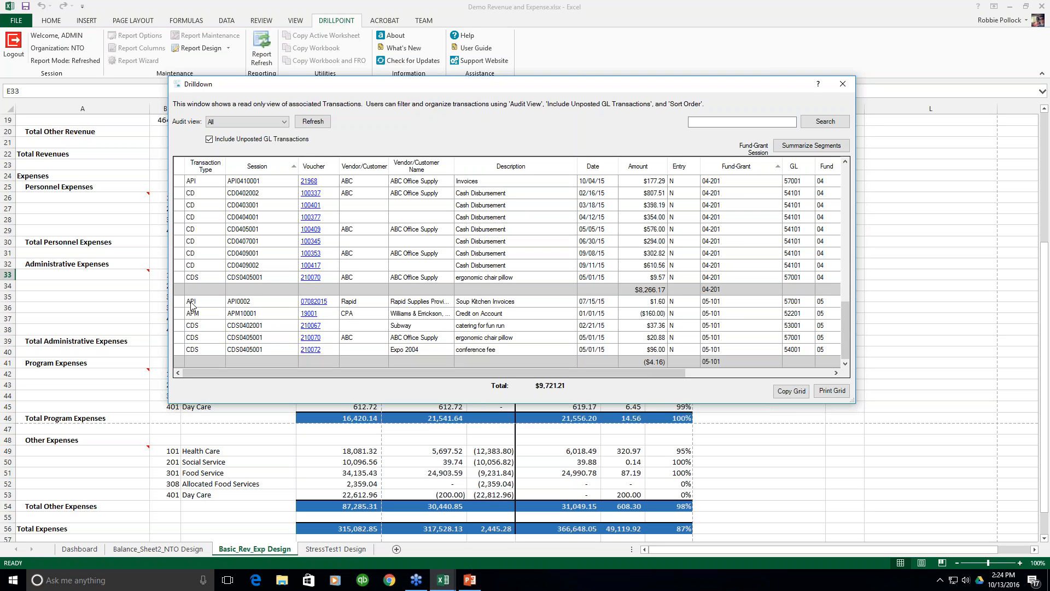
pyautogui.click(320, 306)
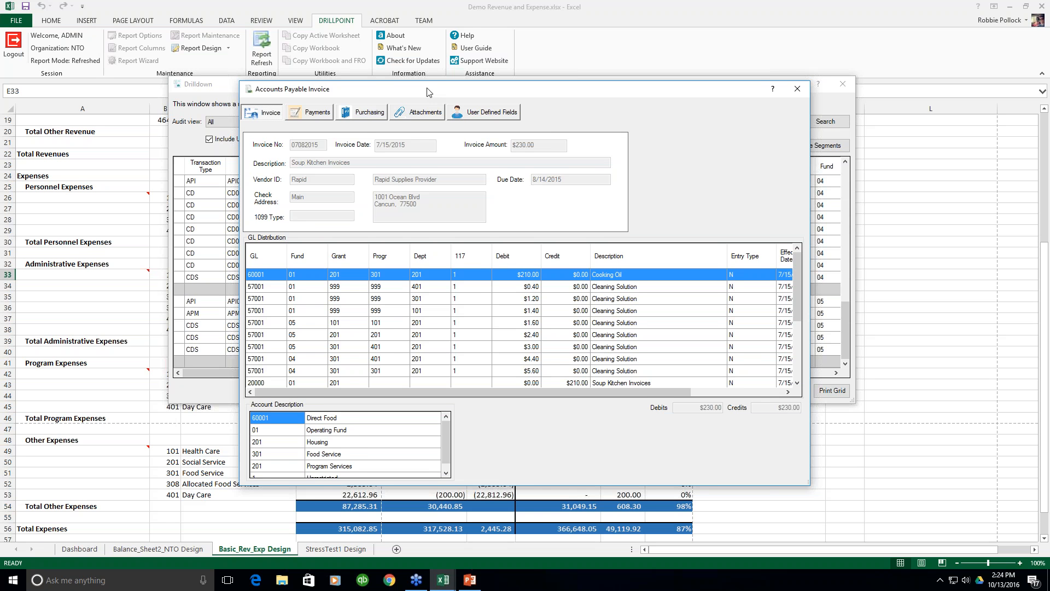
pyautogui.moveTo(427, 92); pyautogui.dragTo(442, 64)
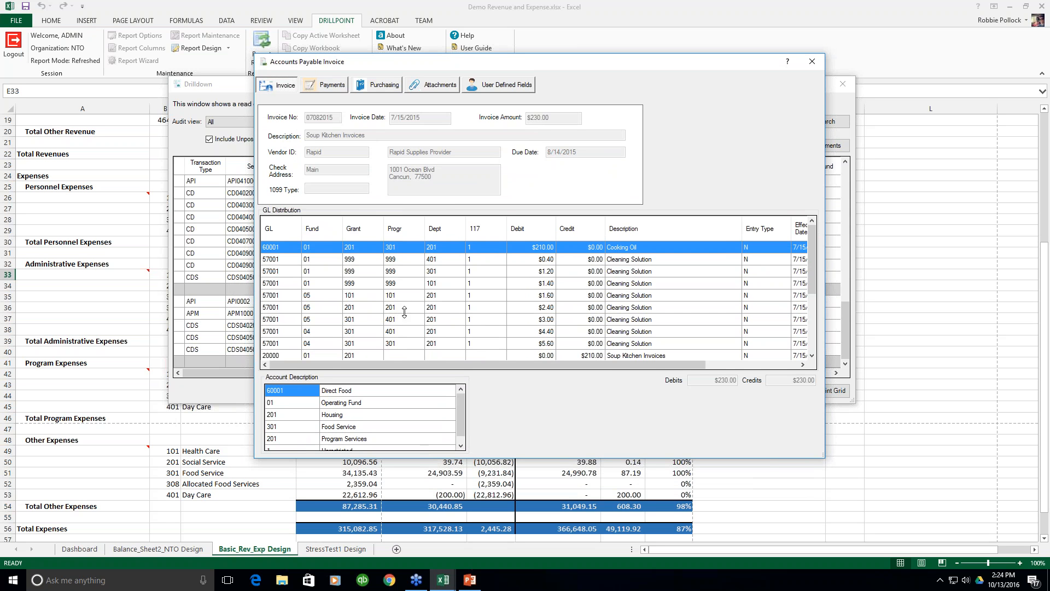
pyautogui.moveTo(705, 371)
pyautogui.mouseDown()
pyautogui.moveTo(790, 377)
pyautogui.moveTo(696, 377)
pyautogui.mouseUp()
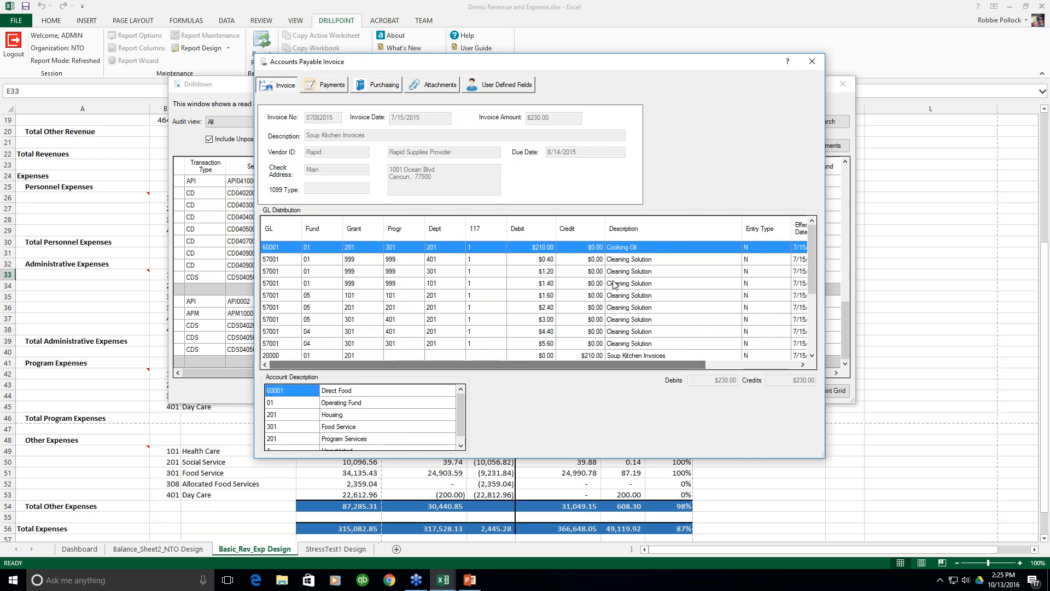
# Step: Check the invoice's payment details and review the distribution of its linked check
pyautogui.click(327, 87)
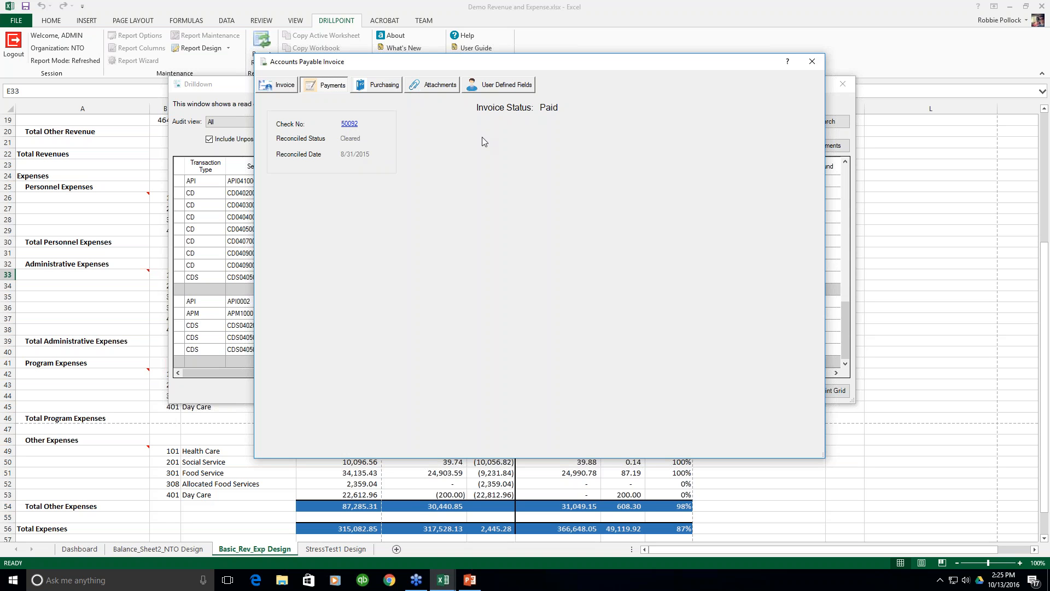
pyautogui.click(350, 123)
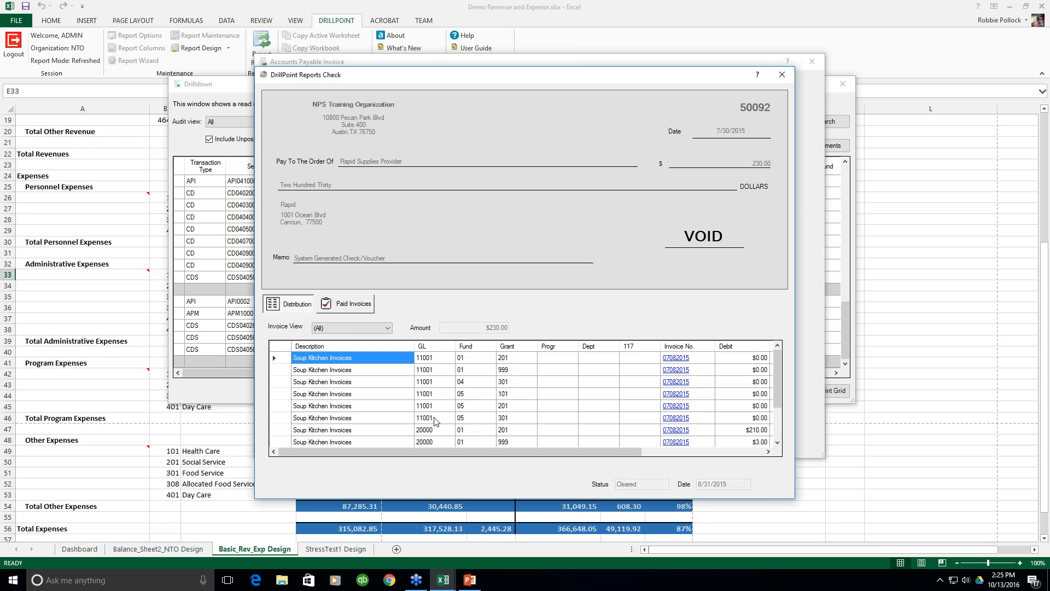
pyautogui.scroll(-1, 437, 421)
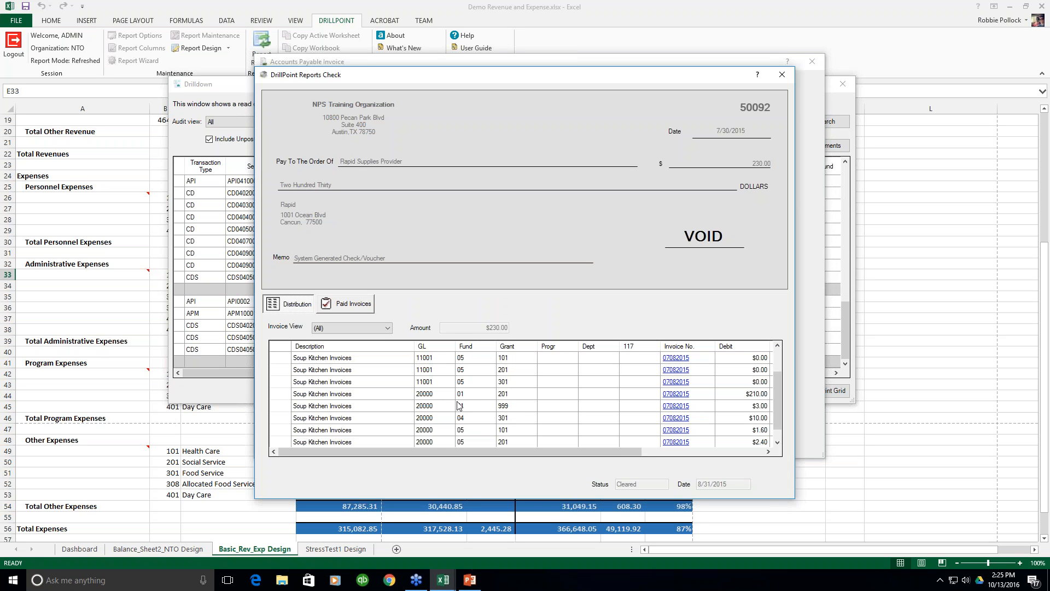
pyautogui.scroll(3, 436, 443)
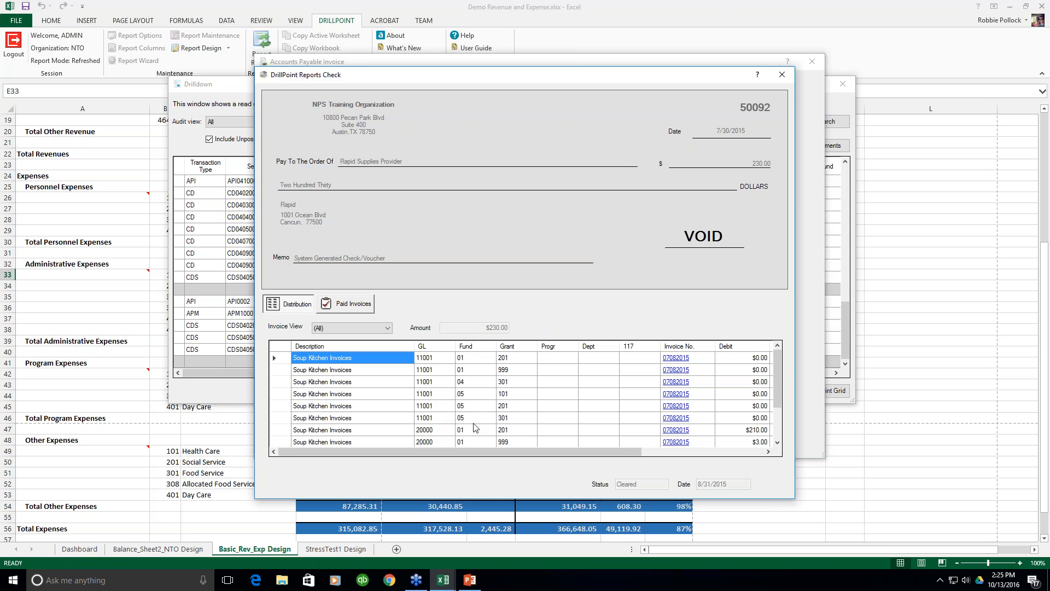
pyautogui.click(789, 79)
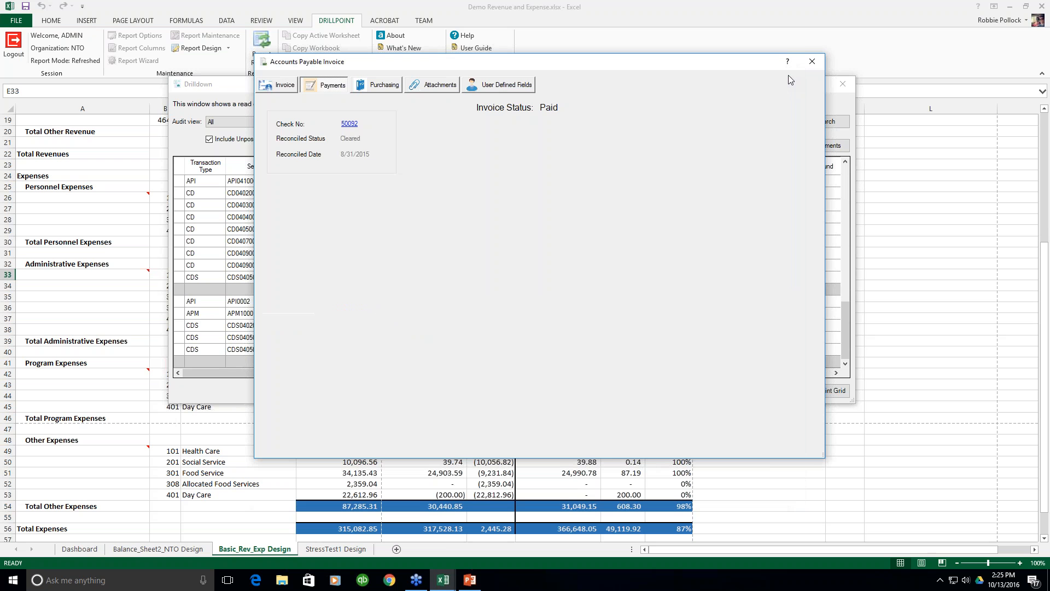
# Step: Open the purchase order linked to the invoice and view its line items
pyautogui.click(376, 88)
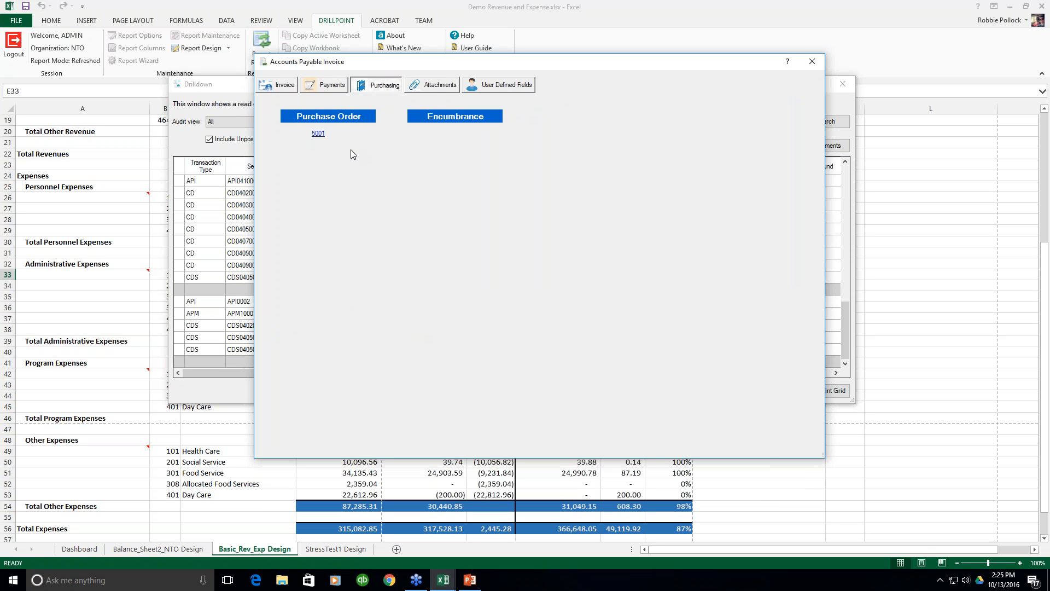
pyautogui.click(322, 137)
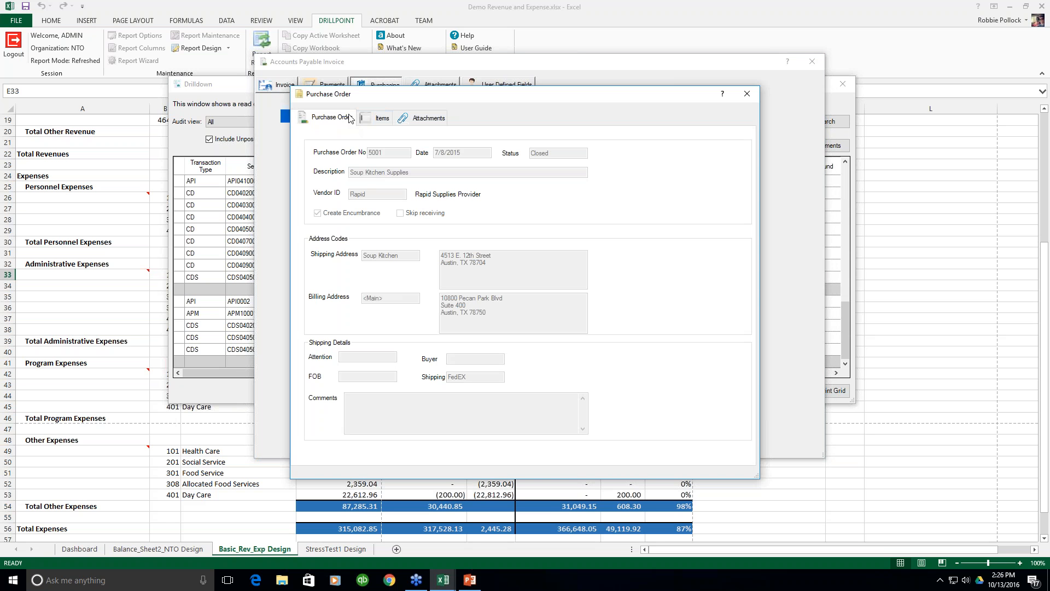
pyautogui.click(374, 118)
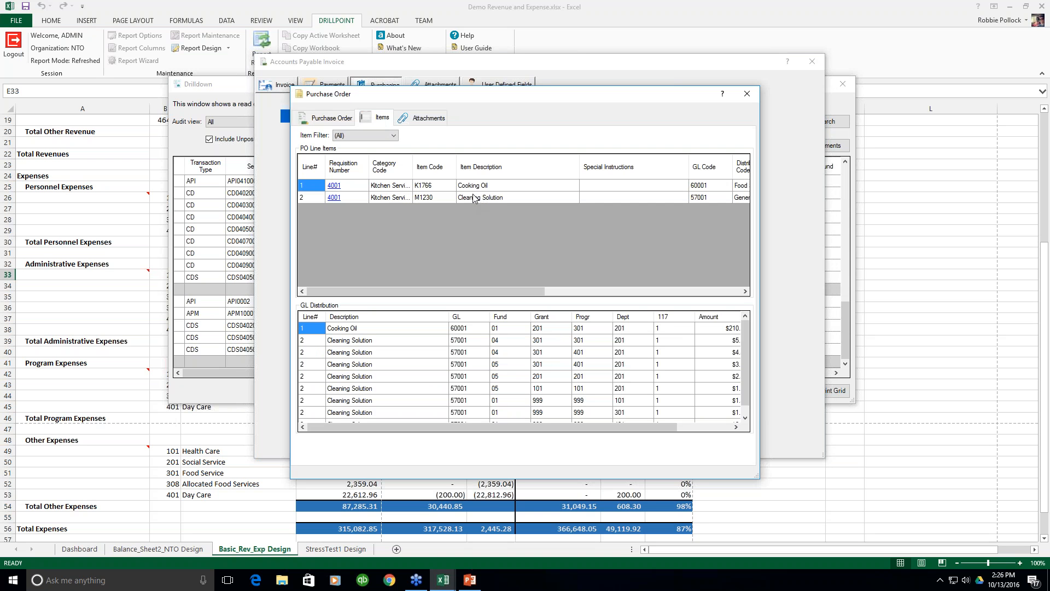
# Step: Review the items and the notes and history of the Cooking Oil line's requisition, and return to the invoice
pyautogui.click(333, 185)
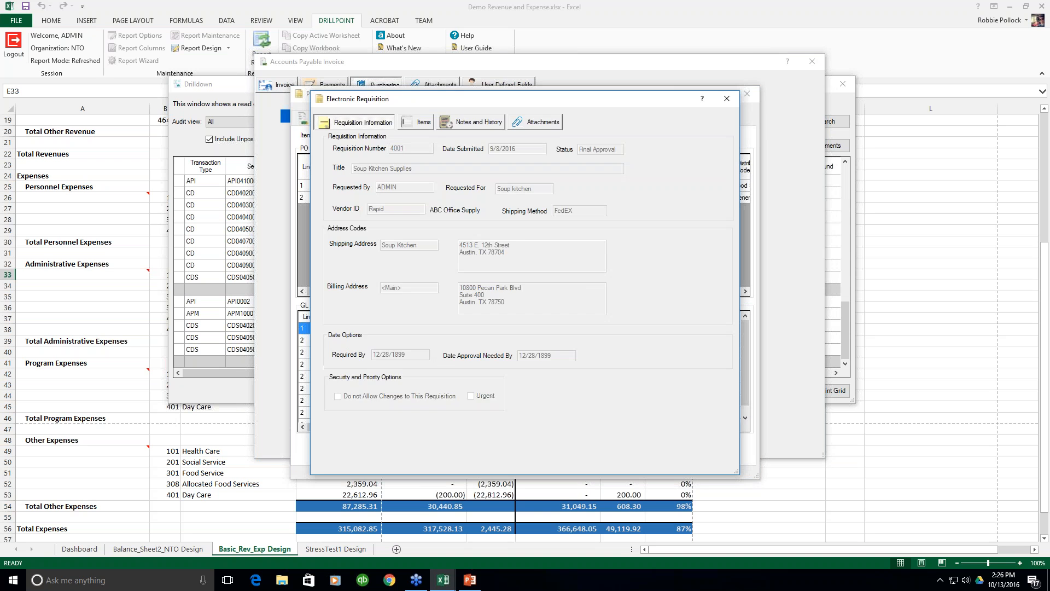
pyautogui.click(420, 127)
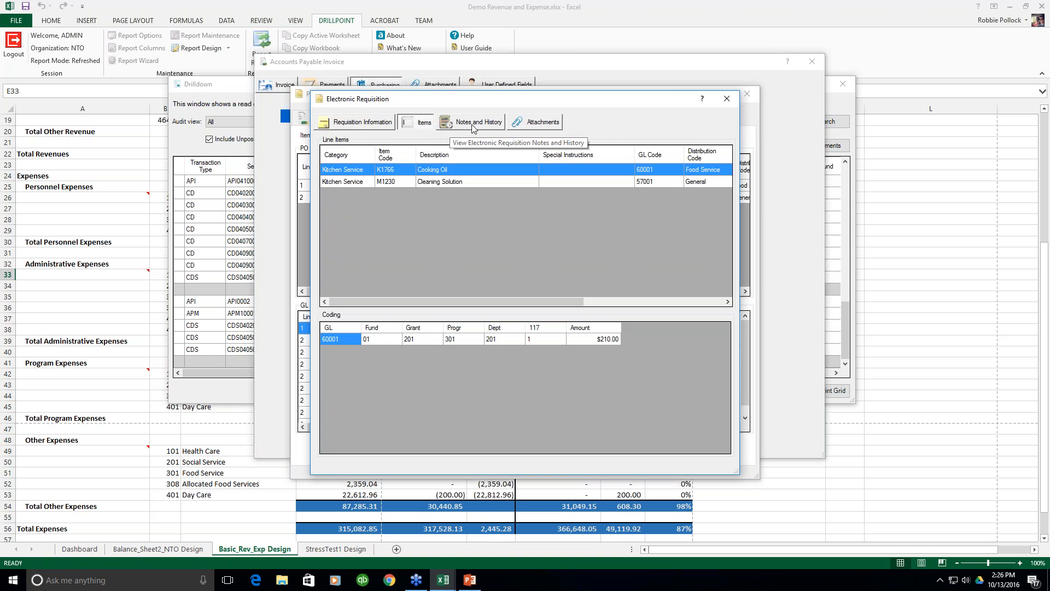
pyautogui.click(482, 126)
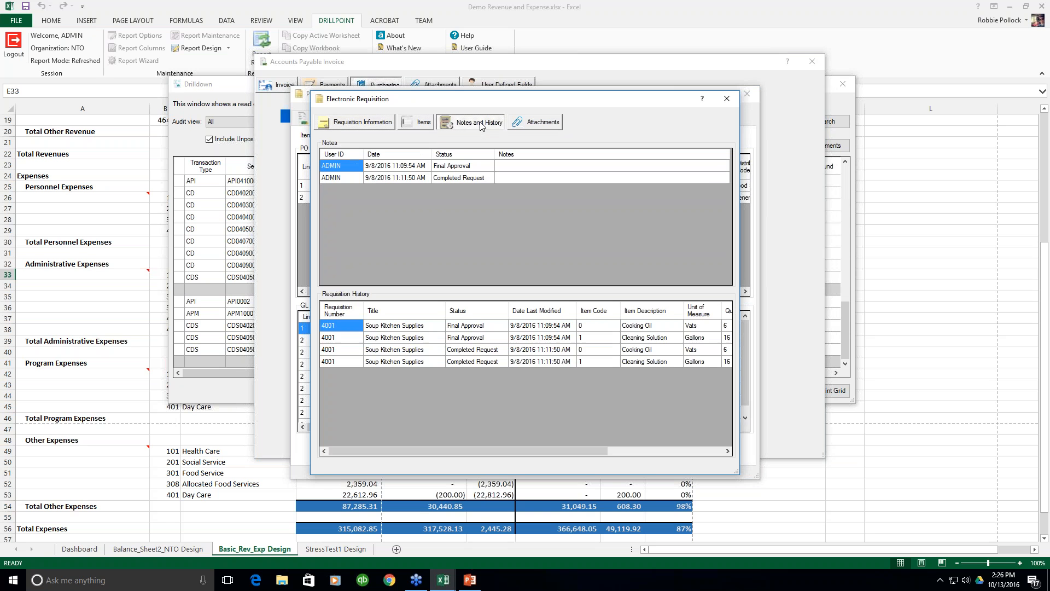
pyautogui.moveTo(554, 101); pyautogui.dragTo(622, 112)
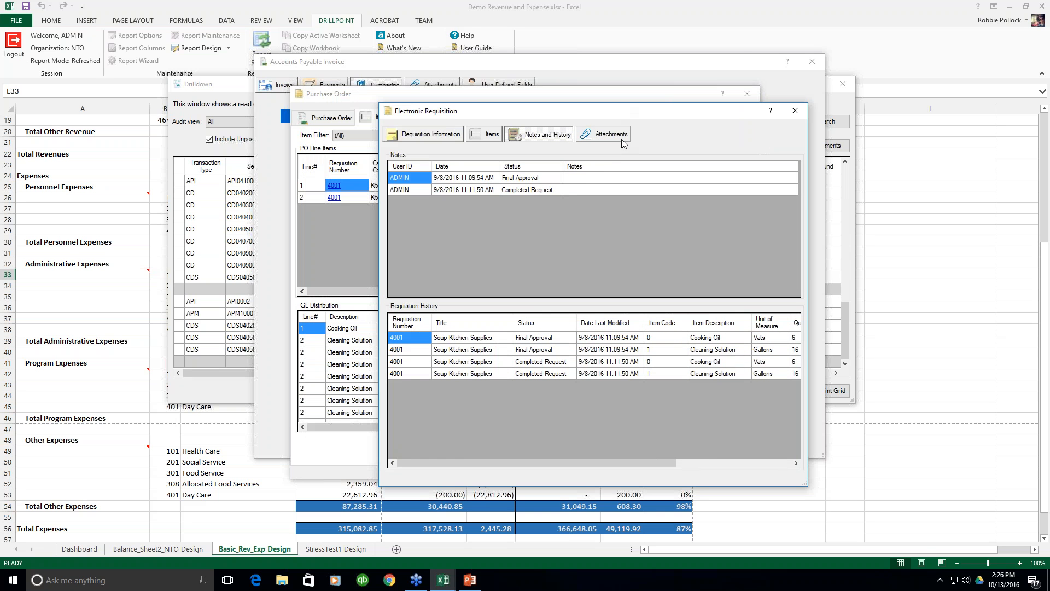
pyautogui.click(795, 112)
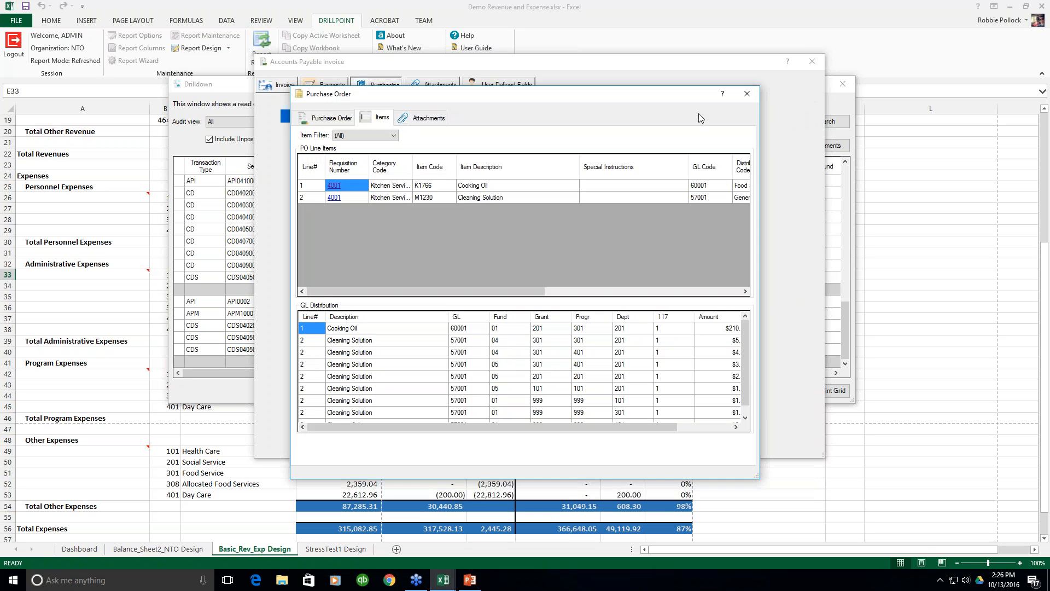
pyautogui.click(746, 93)
# Step: View the invoice's attachments and user defined fields, and return to the revenue and expense report
pyautogui.click(427, 86)
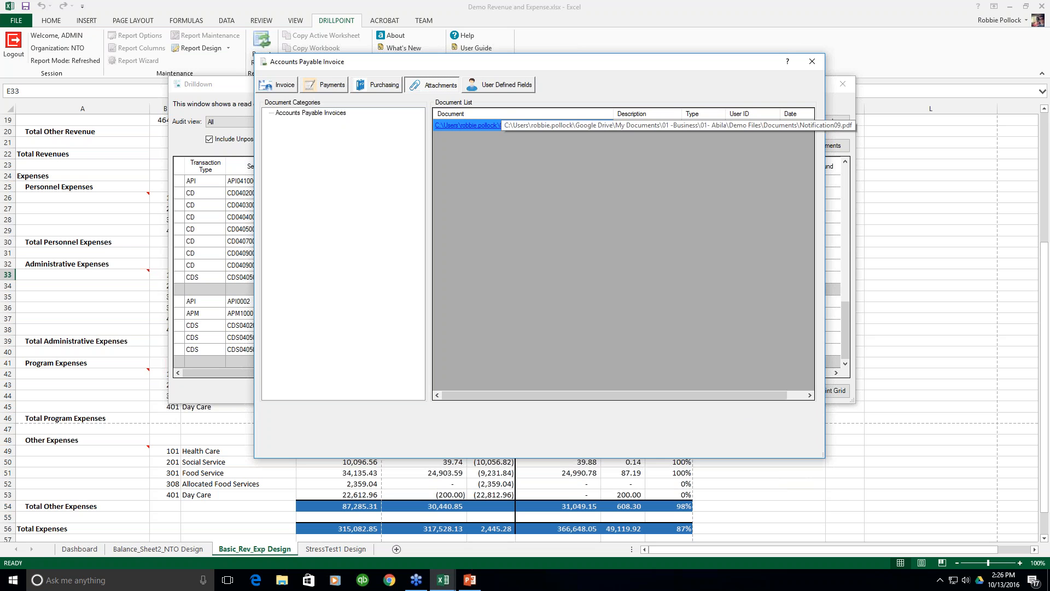
pyautogui.click(502, 86)
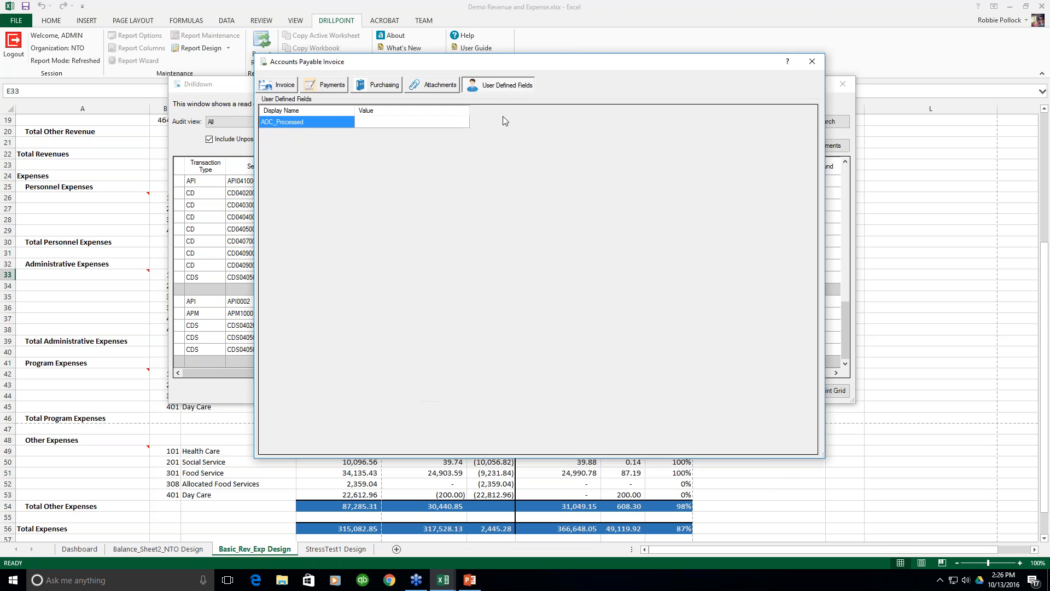
pyautogui.click(378, 122)
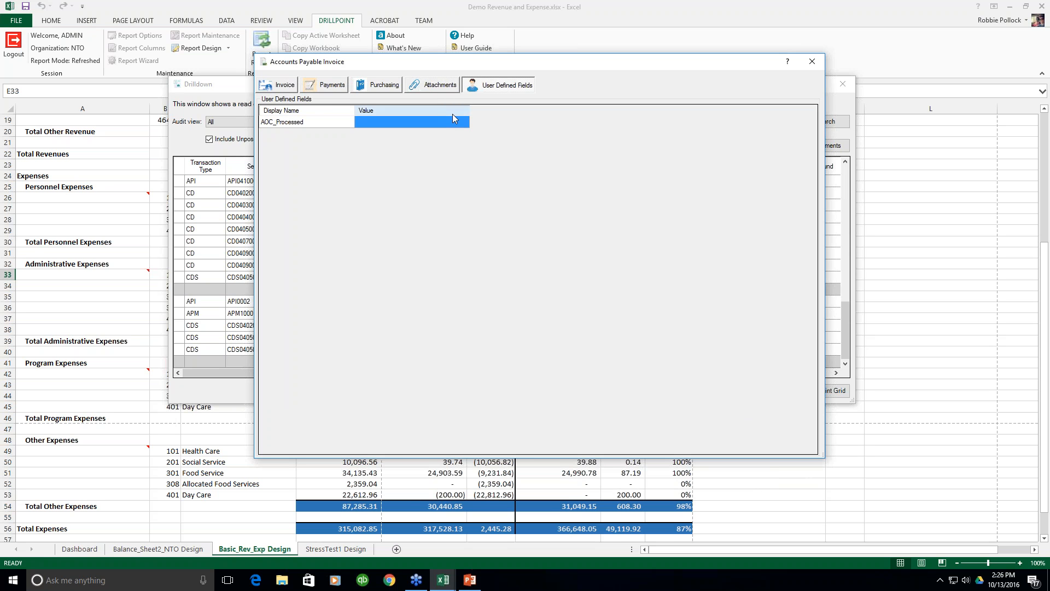
pyautogui.click(268, 88)
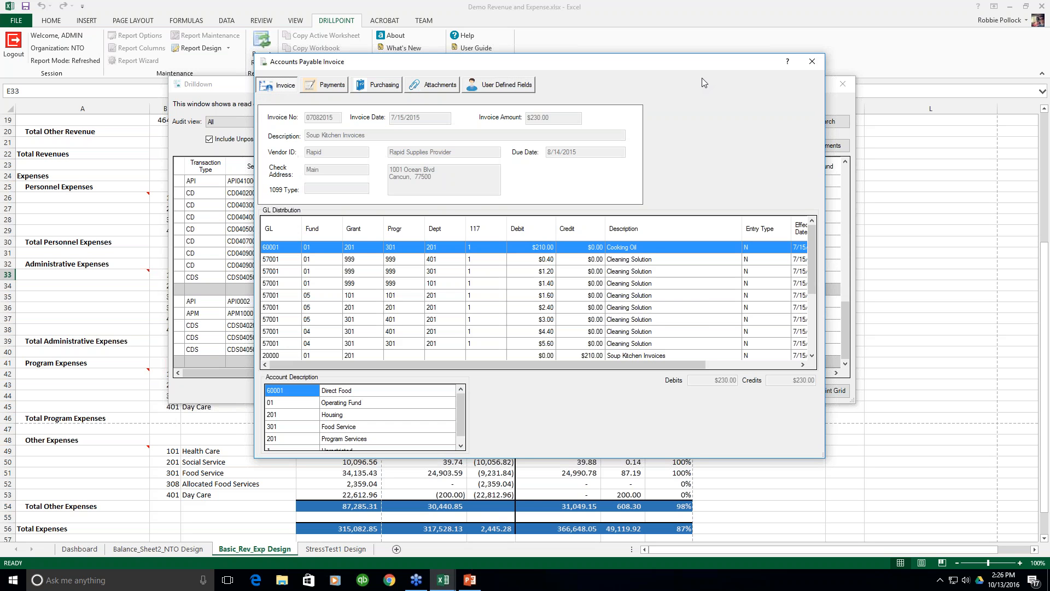
pyautogui.click(819, 66)
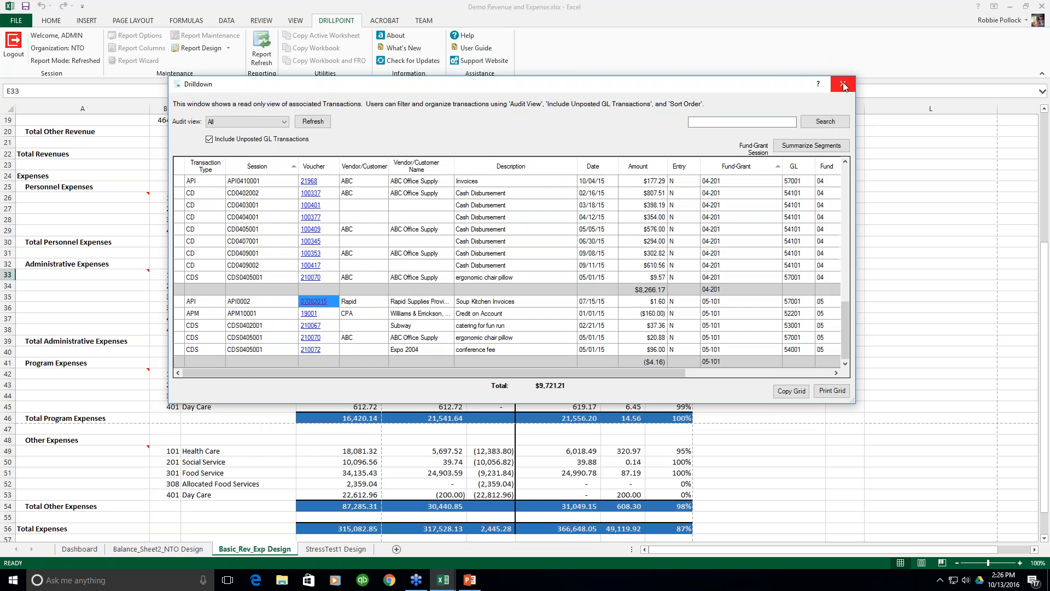
pyautogui.click(843, 83)
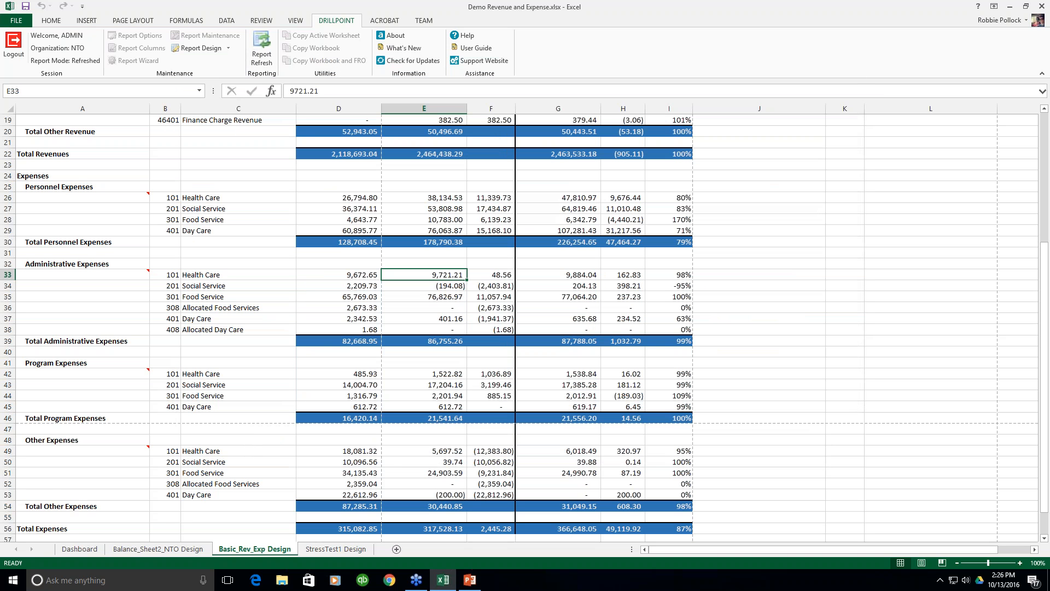
# Step: Drill down into the 2015 budget amount for Health Care under Administrative Expenses and inspect the first budget voucher's details
pyautogui.scroll(3, 791, 178)
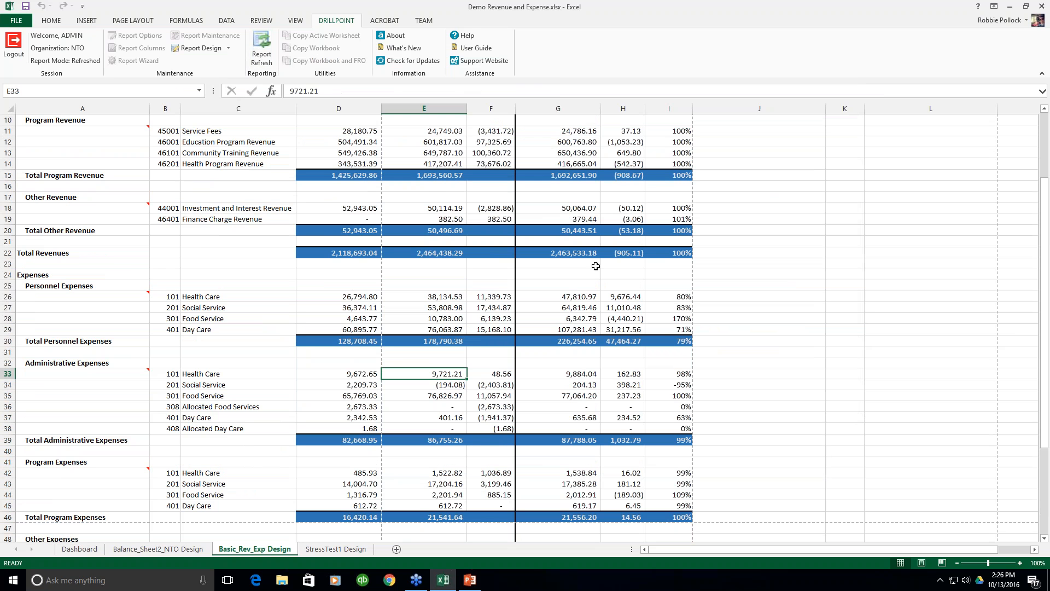
pyautogui.scroll(3, 336, 236)
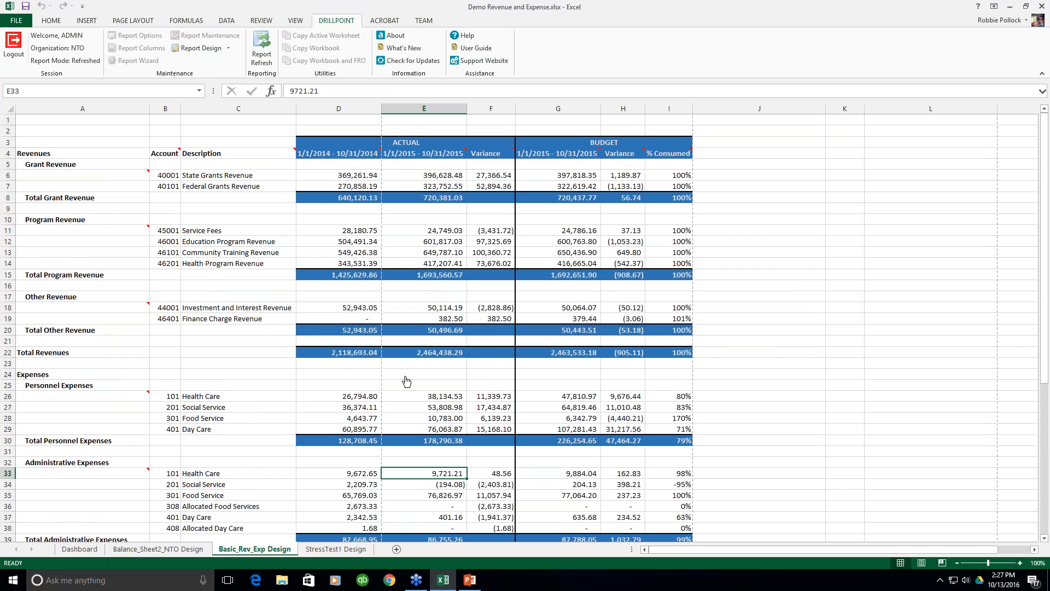
pyautogui.scroll(-2, 451, 398)
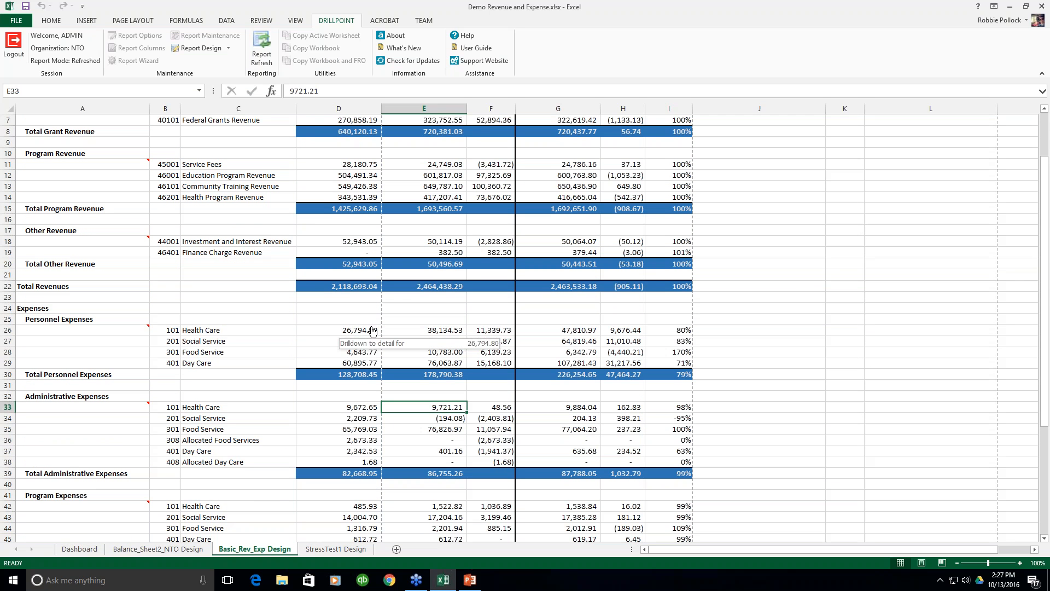
pyautogui.doubleClick(584, 410)
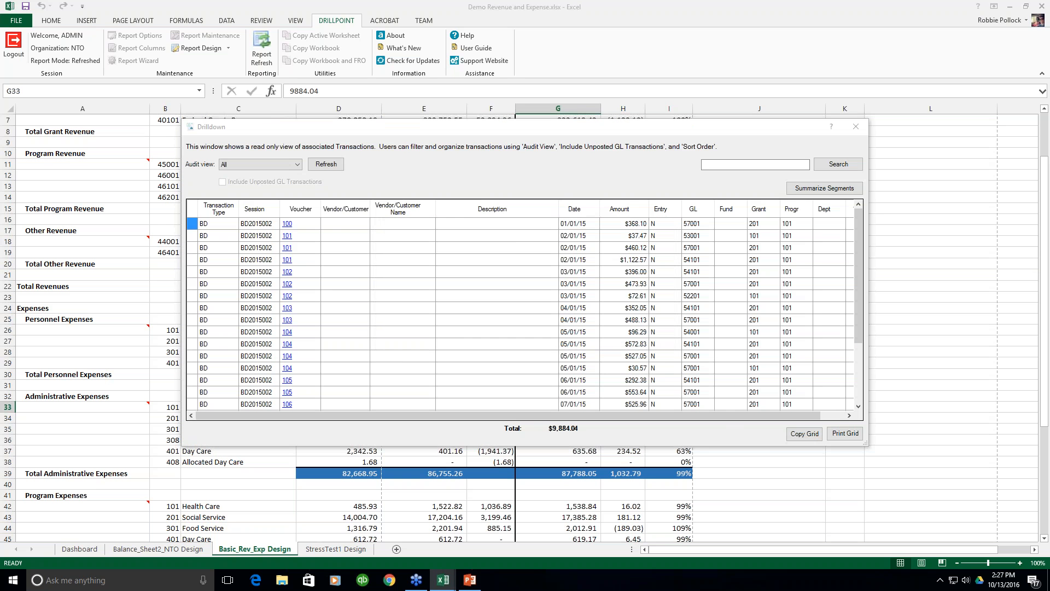
pyautogui.click(287, 225)
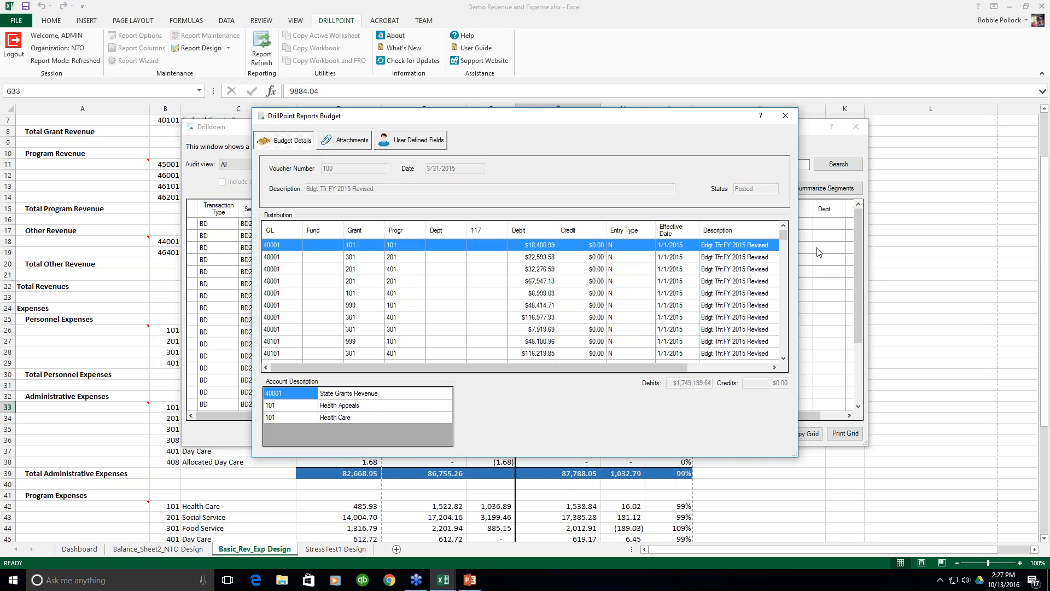
pyautogui.moveTo(783, 242)
pyautogui.mouseDown()
pyautogui.moveTo(785, 350)
pyautogui.moveTo(783, 235)
pyautogui.mouseUp()
pyautogui.click(786, 116)
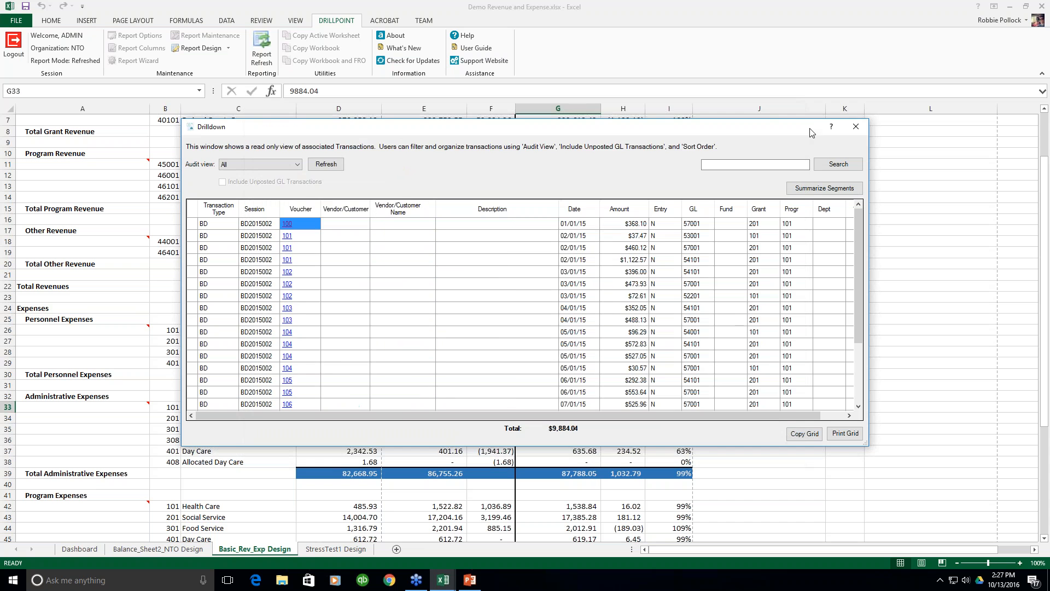
pyautogui.click(855, 127)
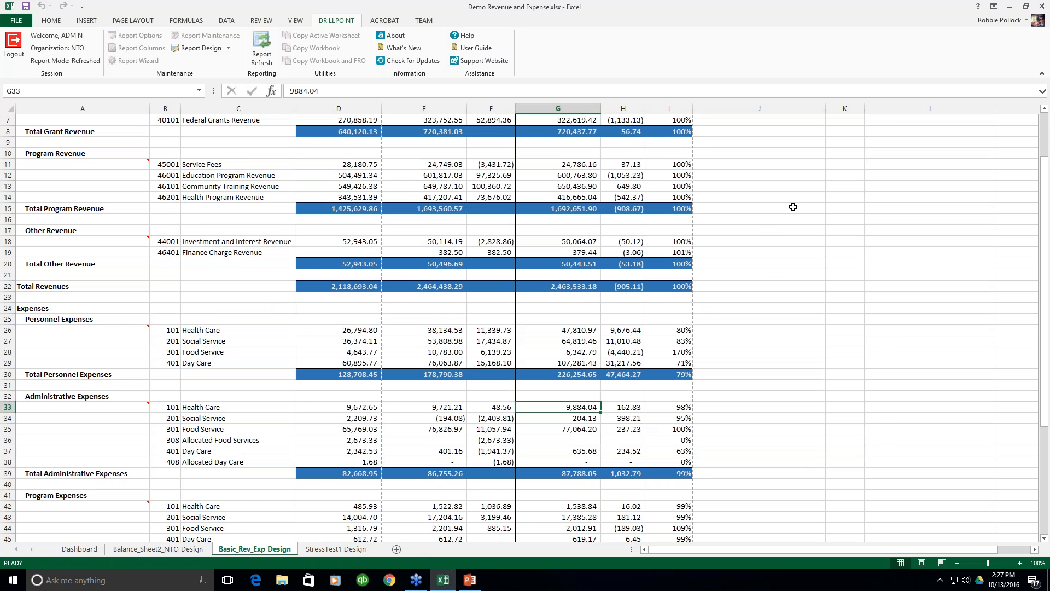
# Step: Return to cell A1 of the revenue and expense report and look over the Balance_Sheet2_NTO Design sheet
pyautogui.scroll(2, 518, 213)
pyautogui.click(88, 123)
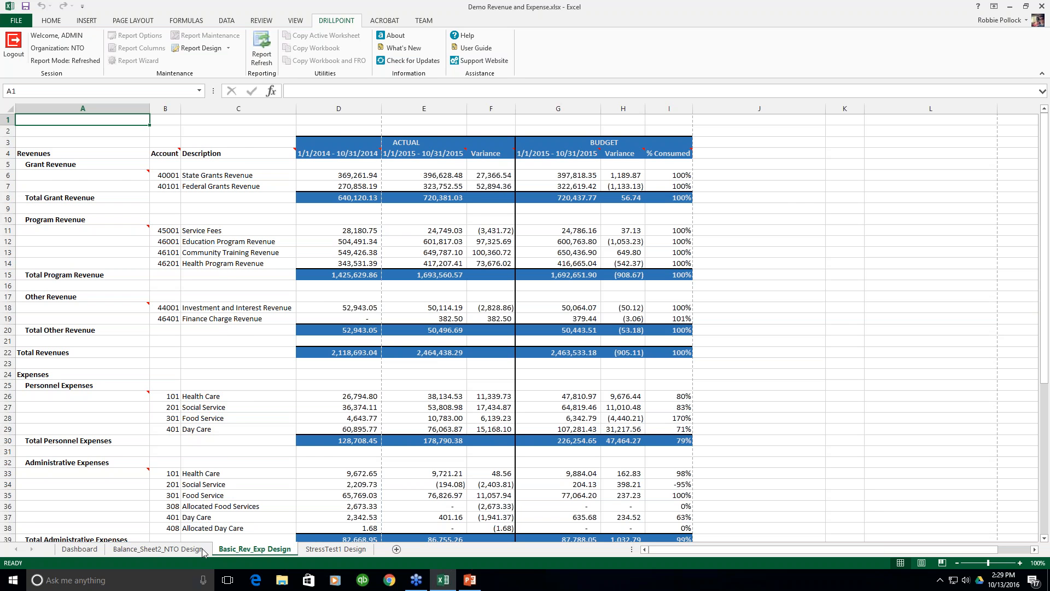
pyautogui.click(160, 554)
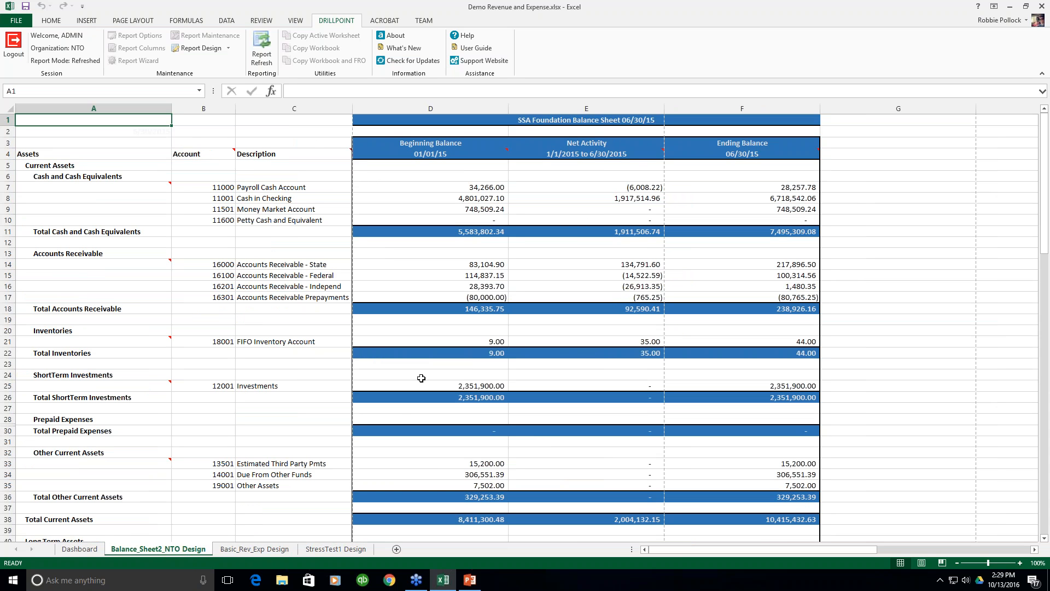
pyautogui.scroll(-4, 424, 378)
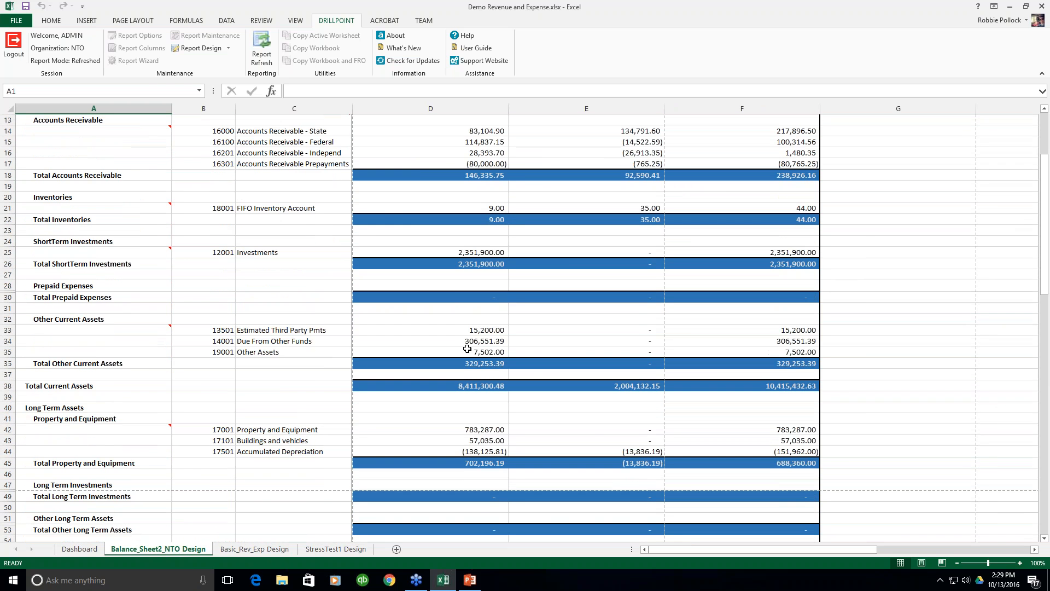
pyautogui.click(256, 549)
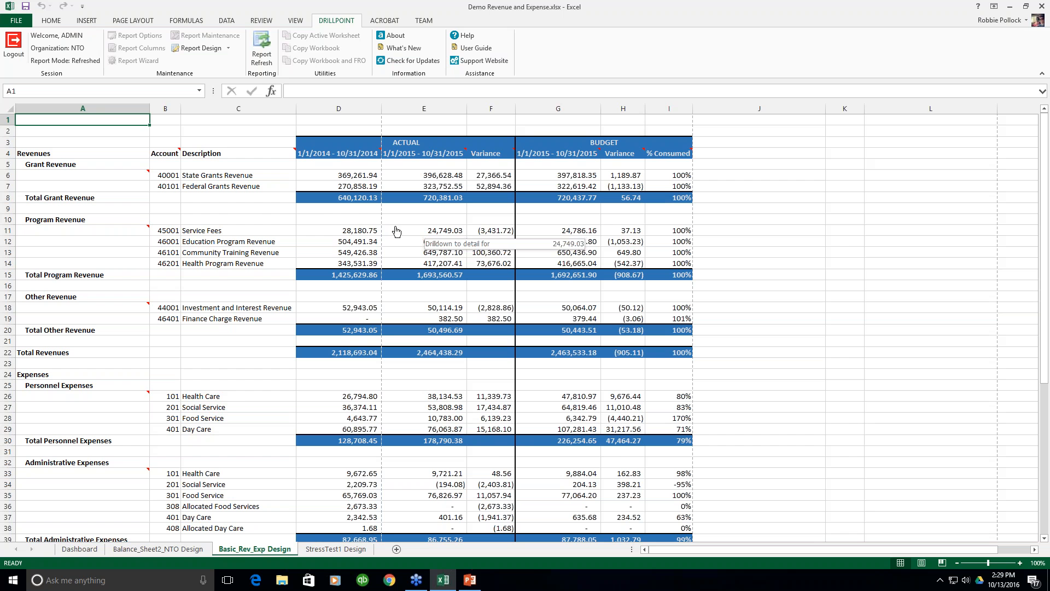
pyautogui.click(163, 550)
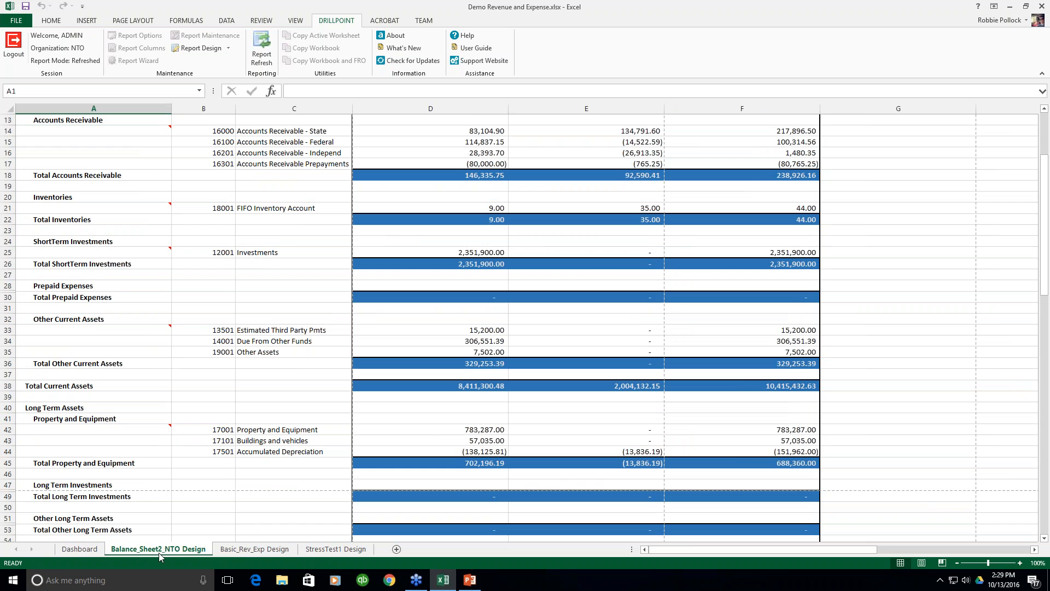
# Step: Look over the Dashboard, Balance_Sheet2_NTO Design and Basic_Rev_Exp Design sheets, finishing on the Dashboard charts
pyautogui.click(79, 550)
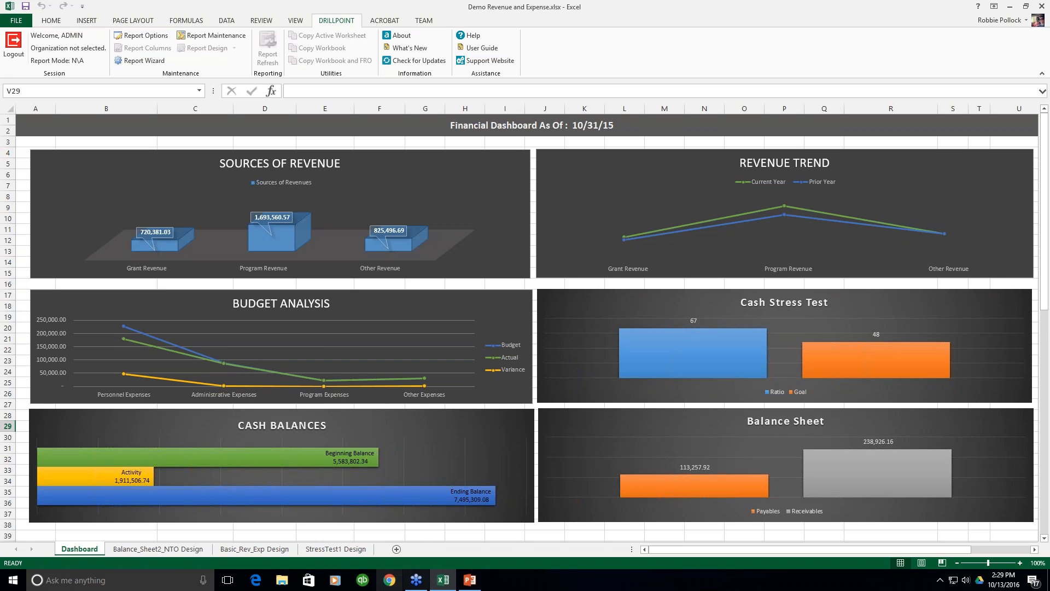
pyautogui.click(131, 548)
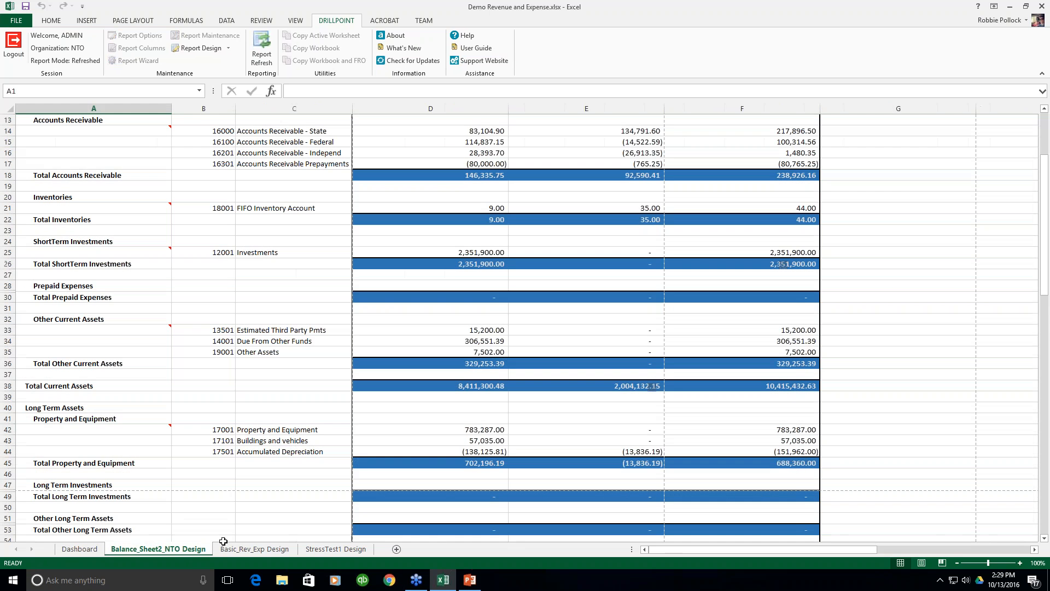
pyautogui.click(261, 550)
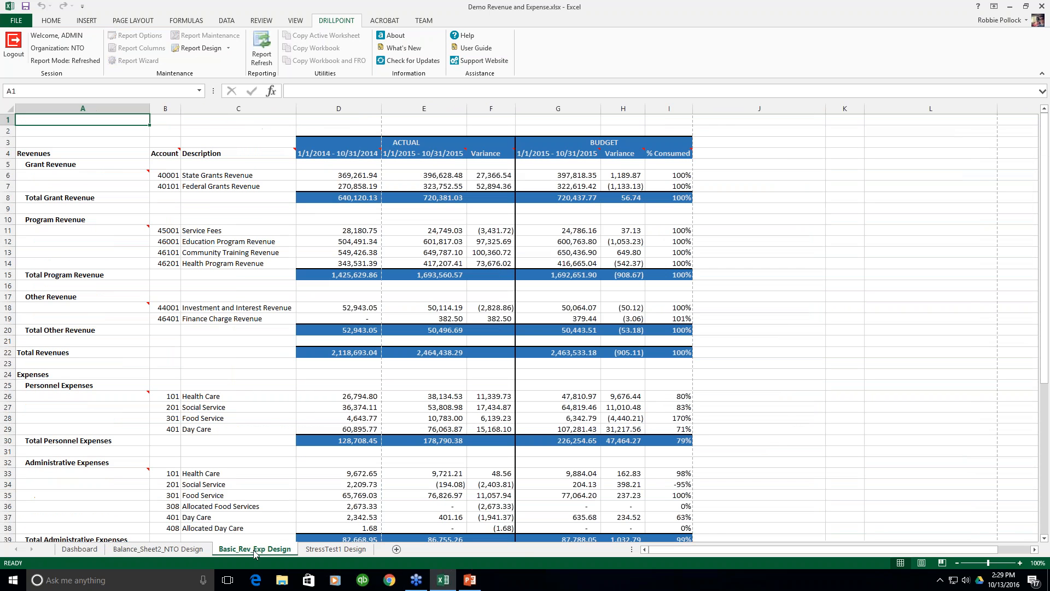
pyautogui.click(173, 549)
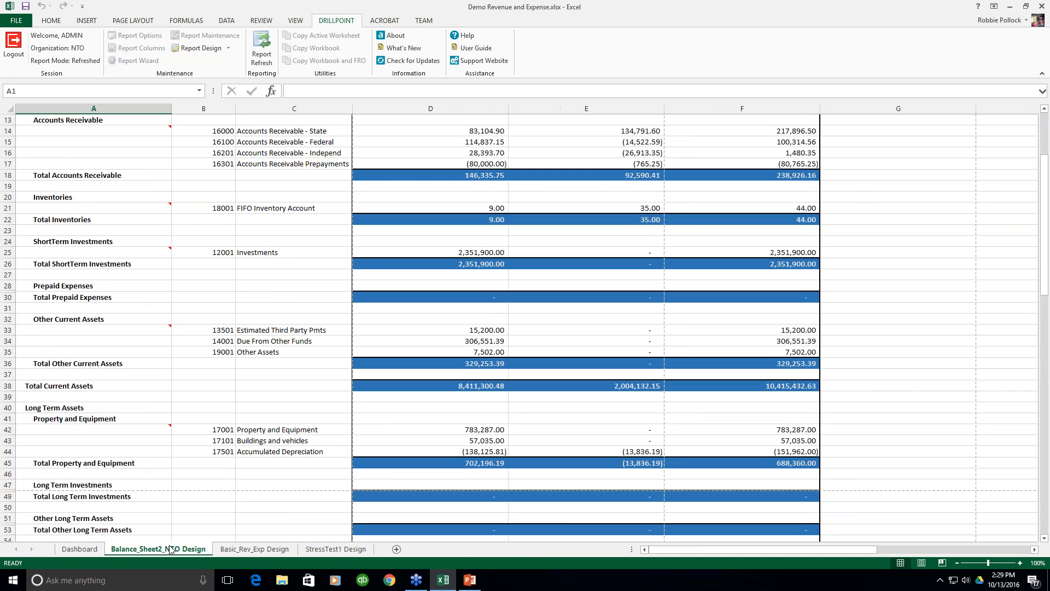
pyautogui.click(80, 549)
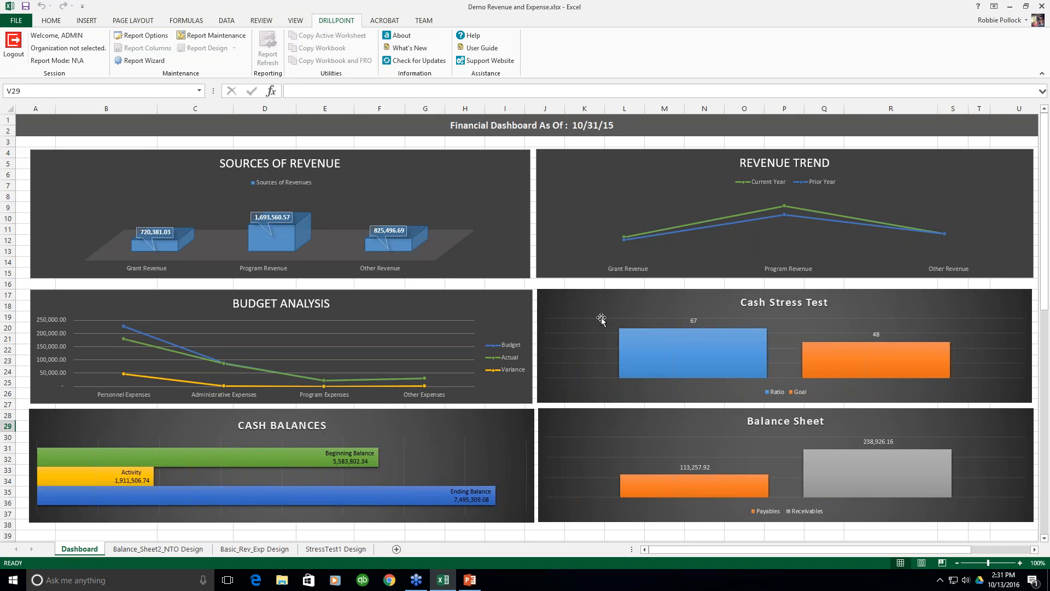
# Step: Switch the Basic_Rev_Exp Design sheet to report design mode and select column A with the outline rows
pyautogui.click(246, 550)
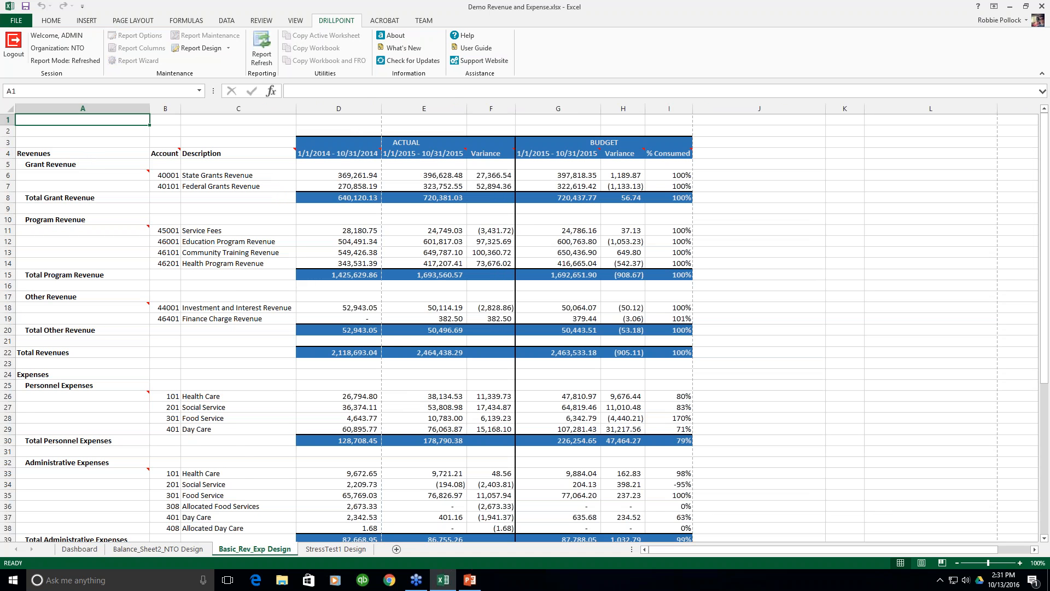
pyautogui.click(179, 46)
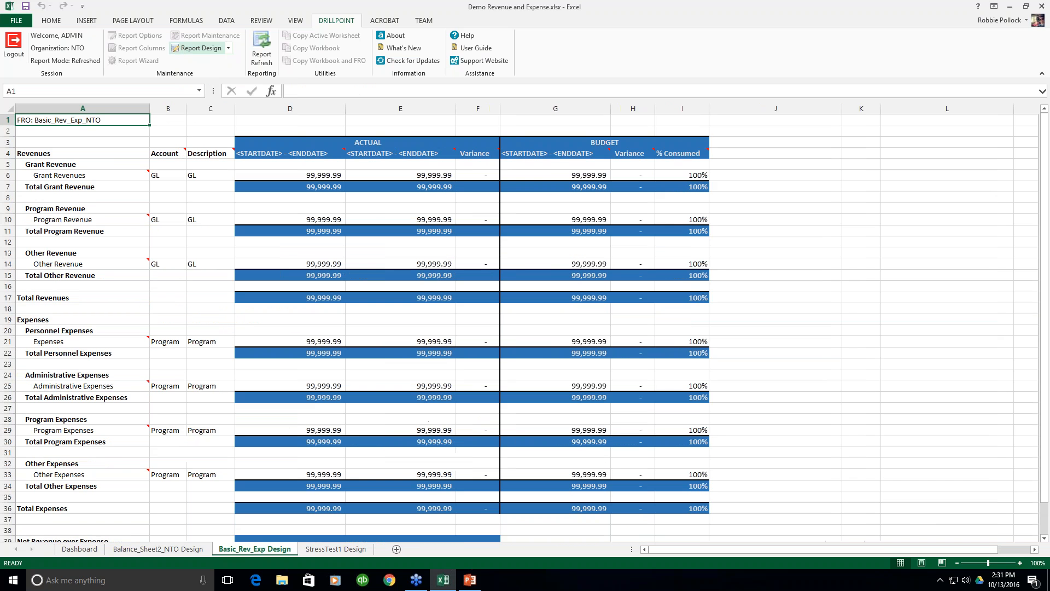
pyautogui.click(87, 131)
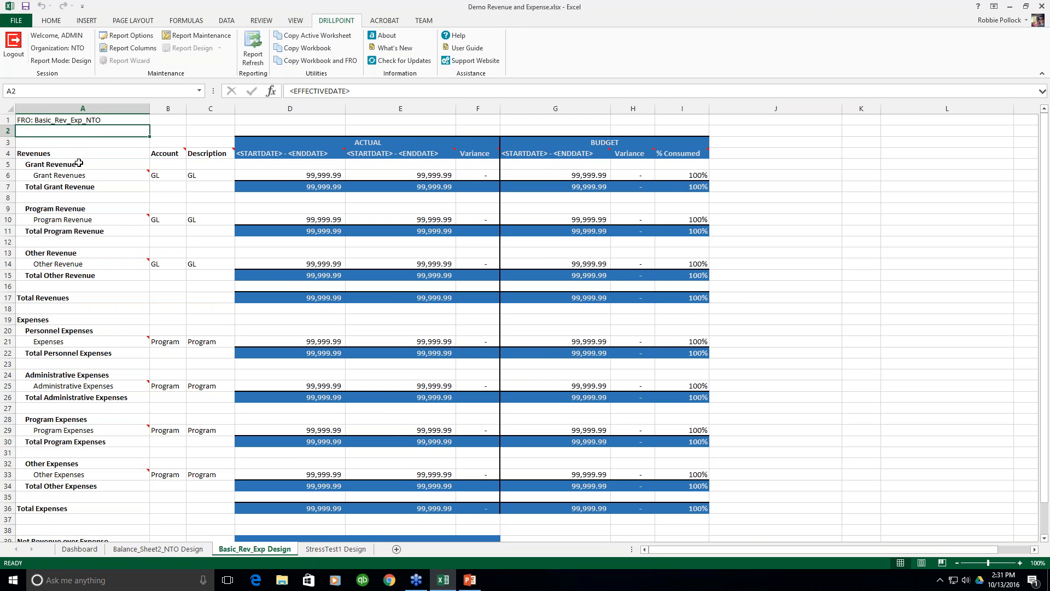
pyautogui.click(83, 108)
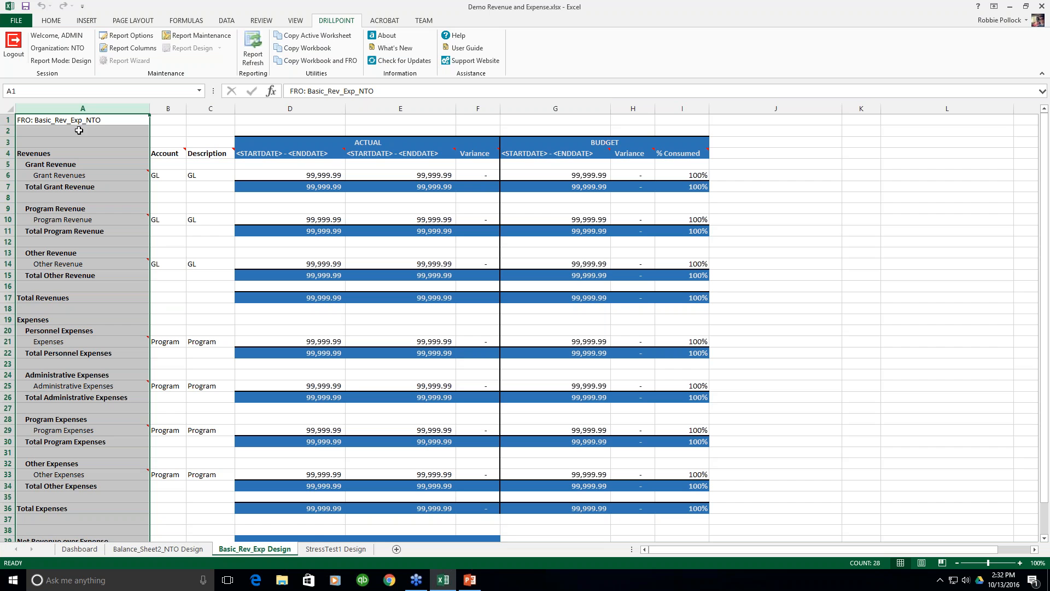
# Step: In Report Maintenance, check the available organizations and open NTO's Basic_Rev_Exp_NTO financial report outline for editing
pyautogui.click(179, 39)
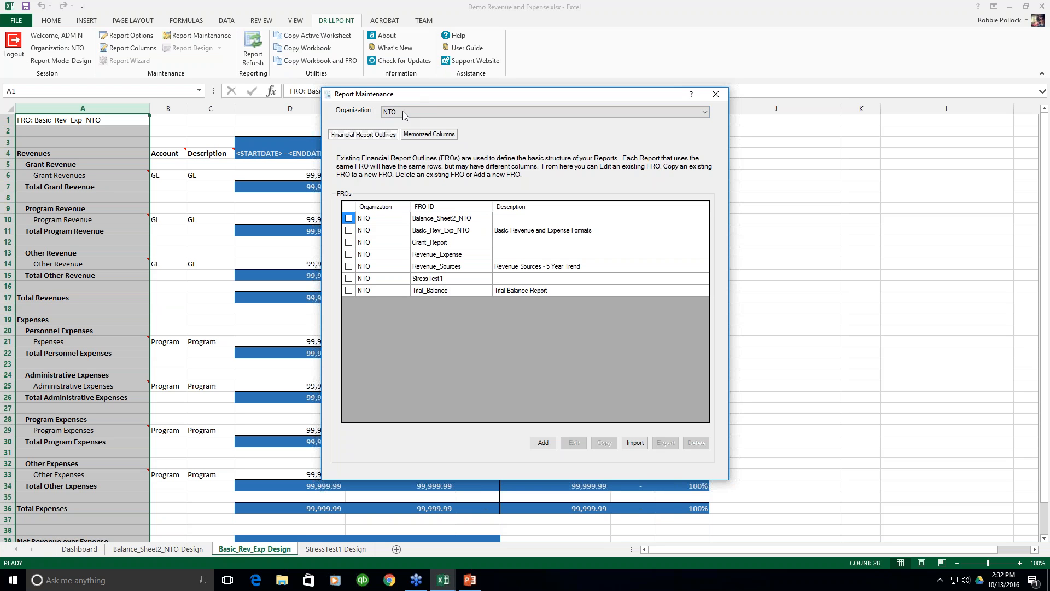
pyautogui.click(705, 113)
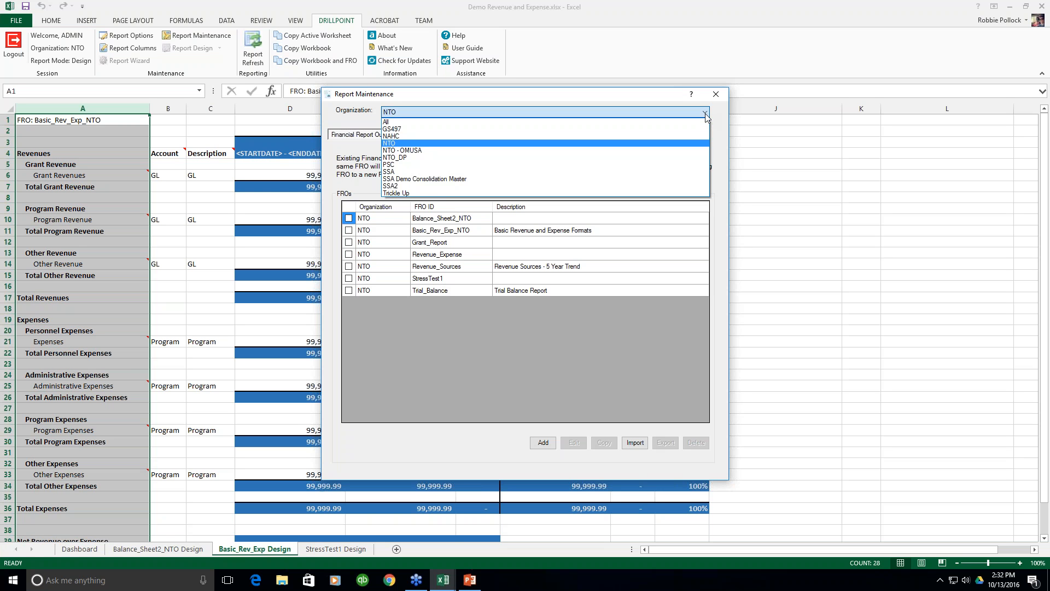
pyautogui.click(705, 113)
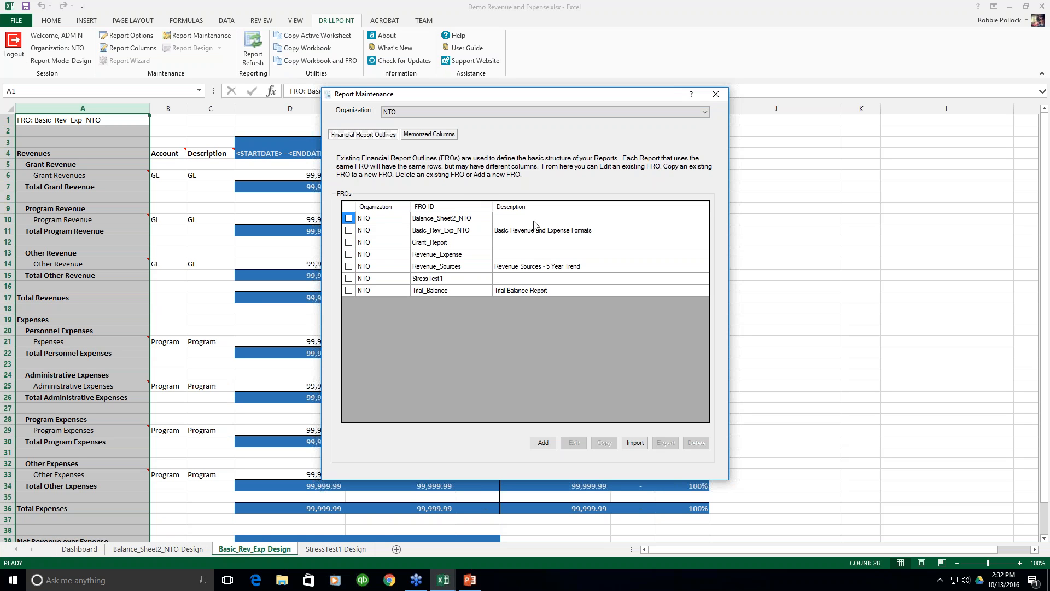
pyautogui.click(349, 230)
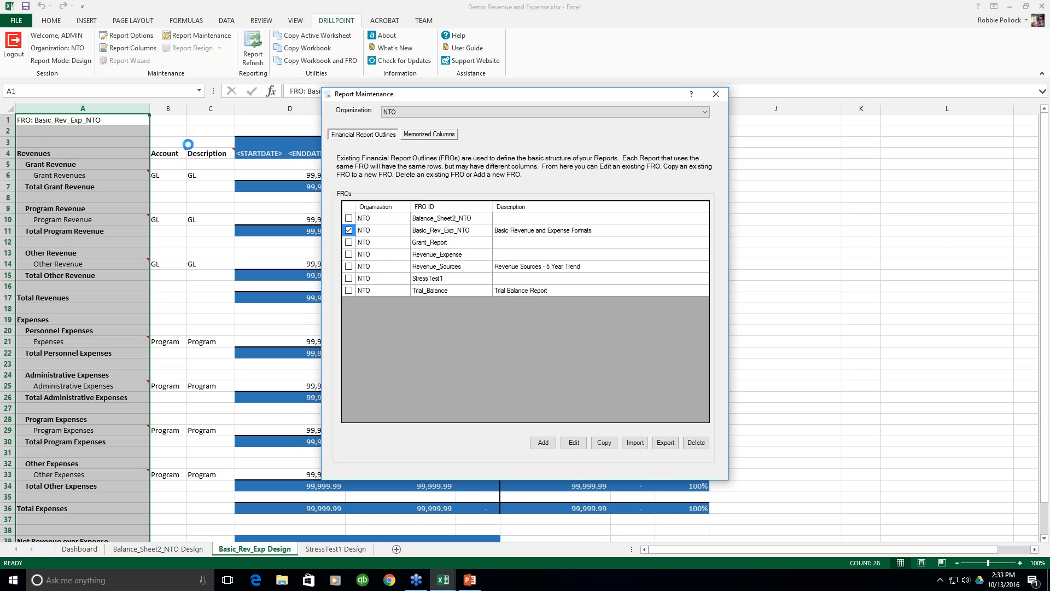
pyautogui.click(572, 444)
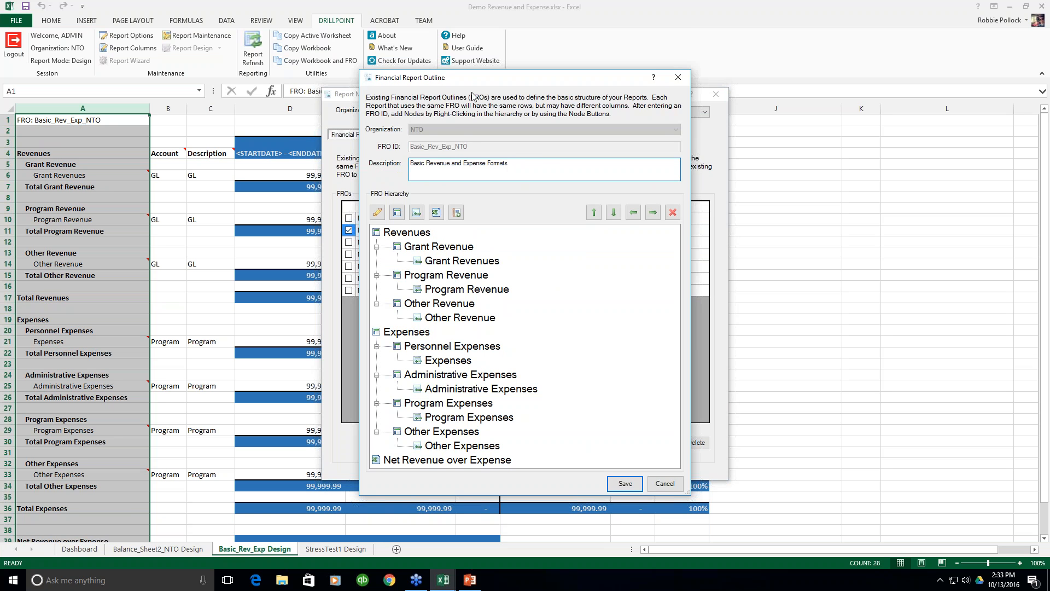
pyautogui.moveTo(480, 81); pyautogui.dragTo(520, 54)
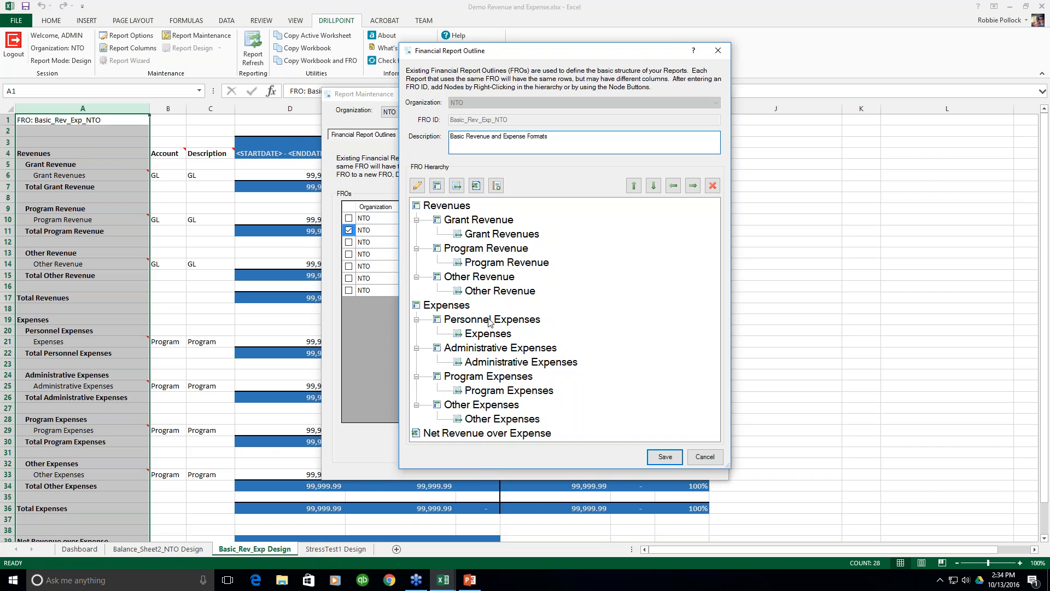
# Step: Open the Grant Revenues detail node of the outline hierarchy for editing
pyautogui.click(463, 235)
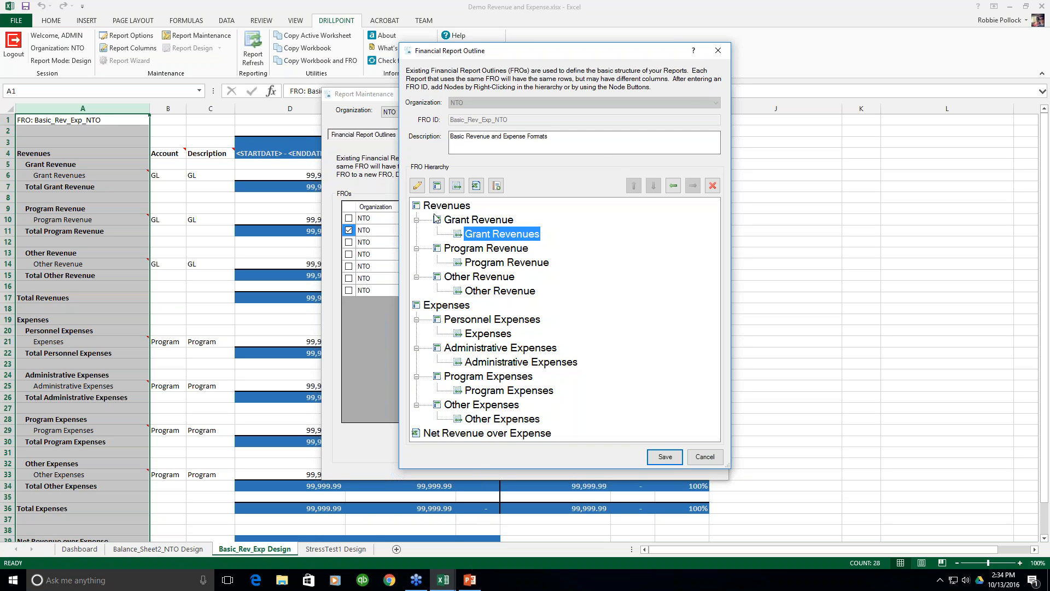
pyautogui.click(417, 187)
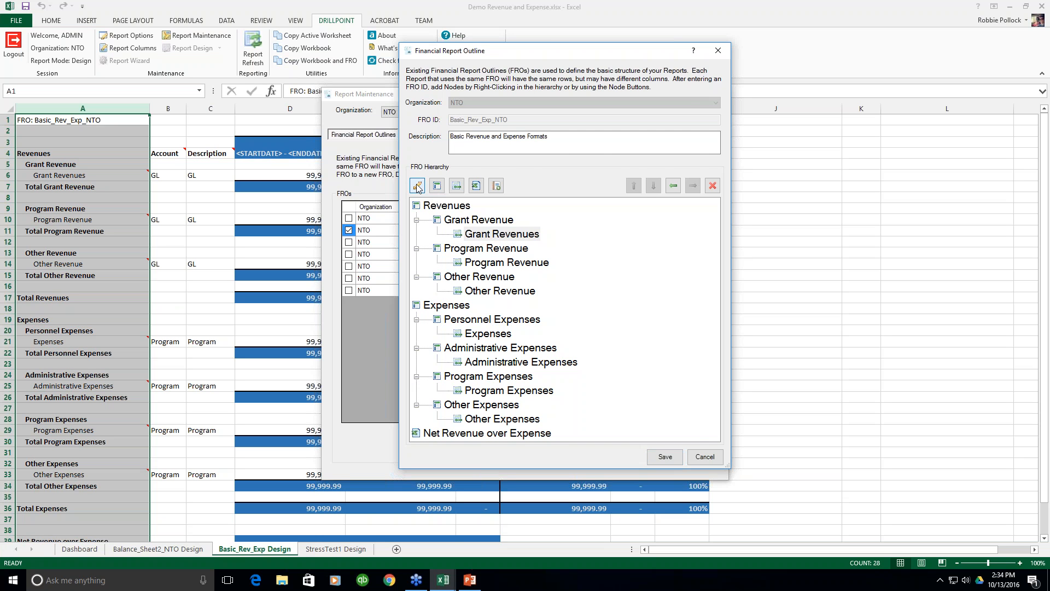
pyautogui.click(623, 129)
pyautogui.moveTo(573, 109); pyautogui.dragTo(731, 78)
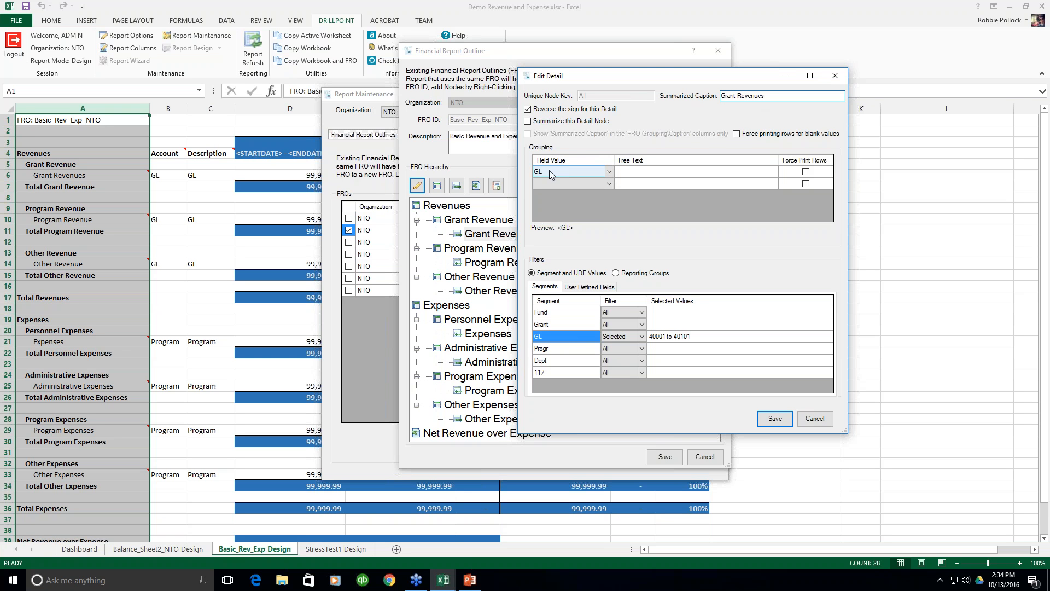
# Step: Try grouping the Grant Revenues detail by GL and Grant, with a hyphen as free text after GL
pyautogui.click(611, 184)
pyautogui.click(611, 182)
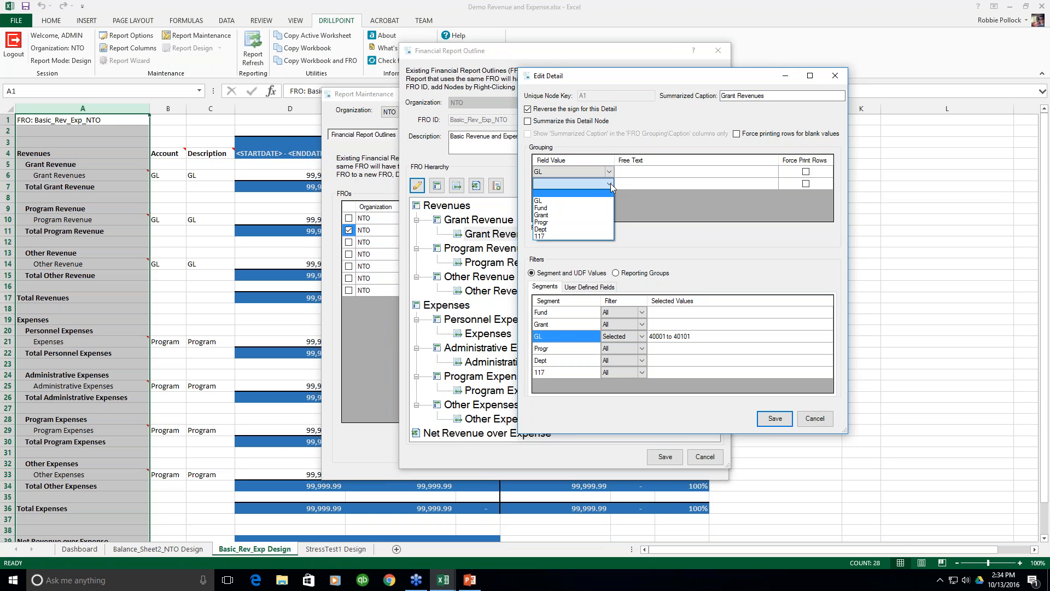
pyautogui.click(546, 215)
pyautogui.click(637, 172)
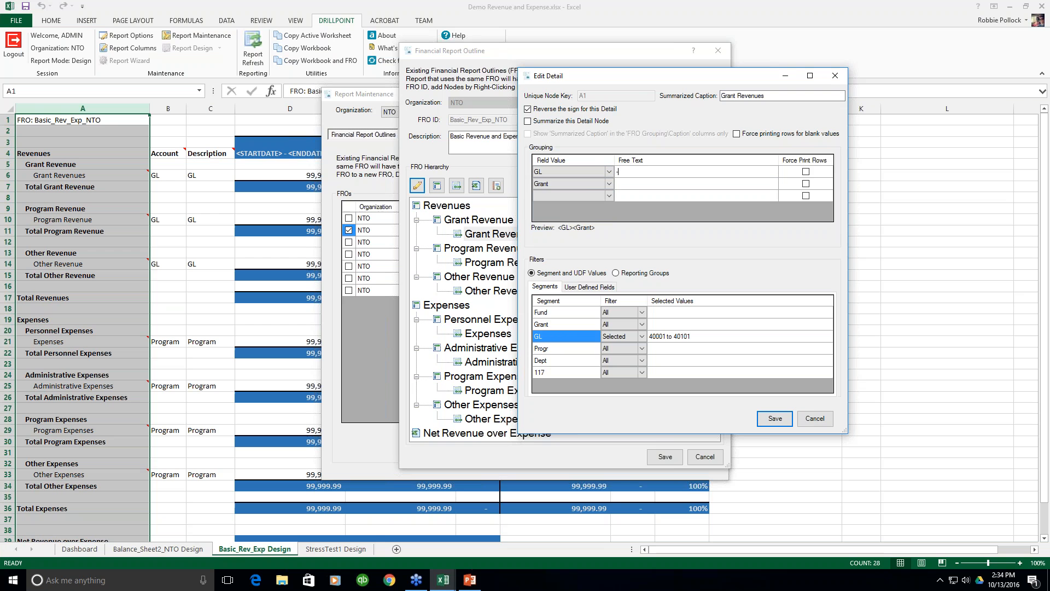
pyautogui.click(628, 185)
pyautogui.click(553, 196)
pyautogui.click(559, 188)
pyautogui.click(567, 196)
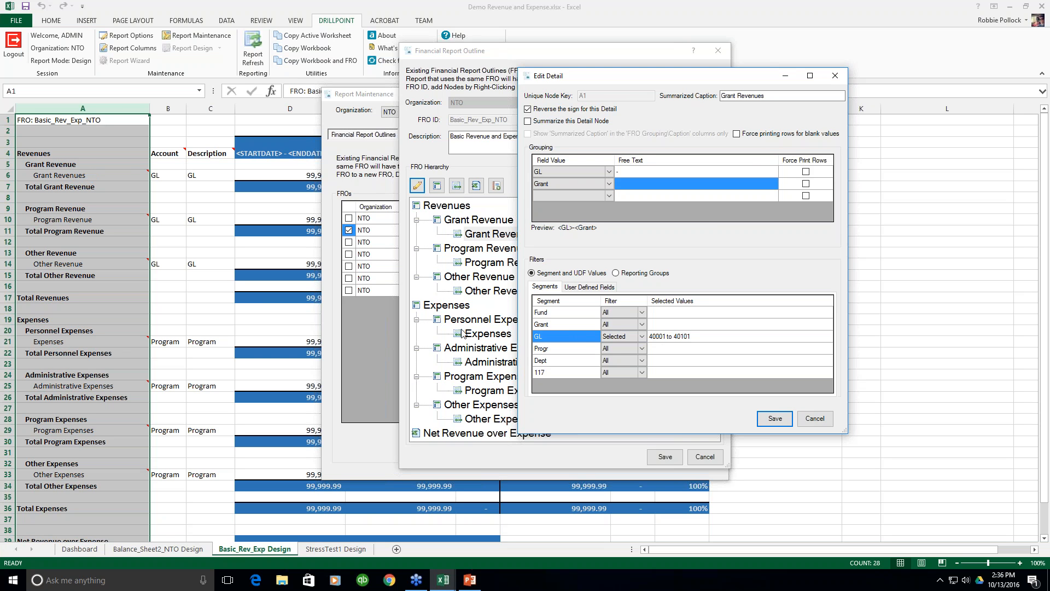
# Step: Try filtering the Grant Revenues detail on the Fund segment to 04, State Grant Fund
pyautogui.click(608, 314)
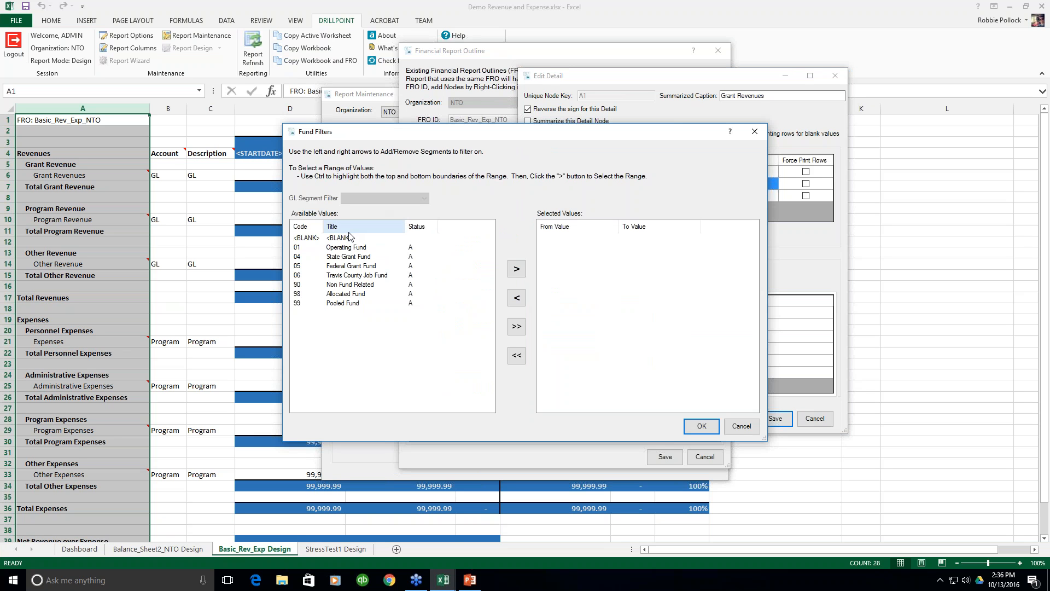
pyautogui.click(344, 250)
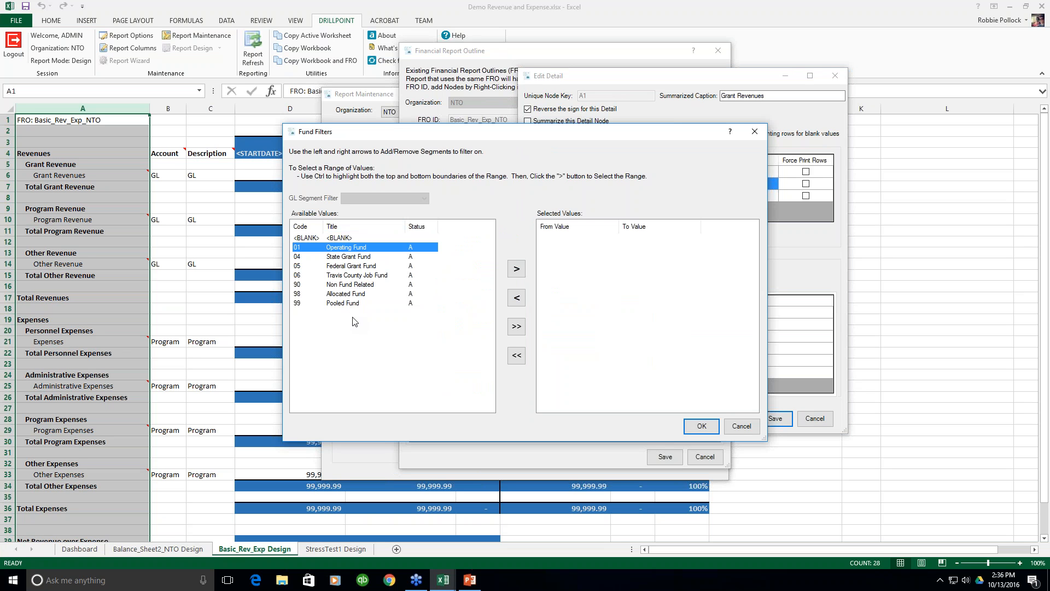
pyautogui.click(349, 257)
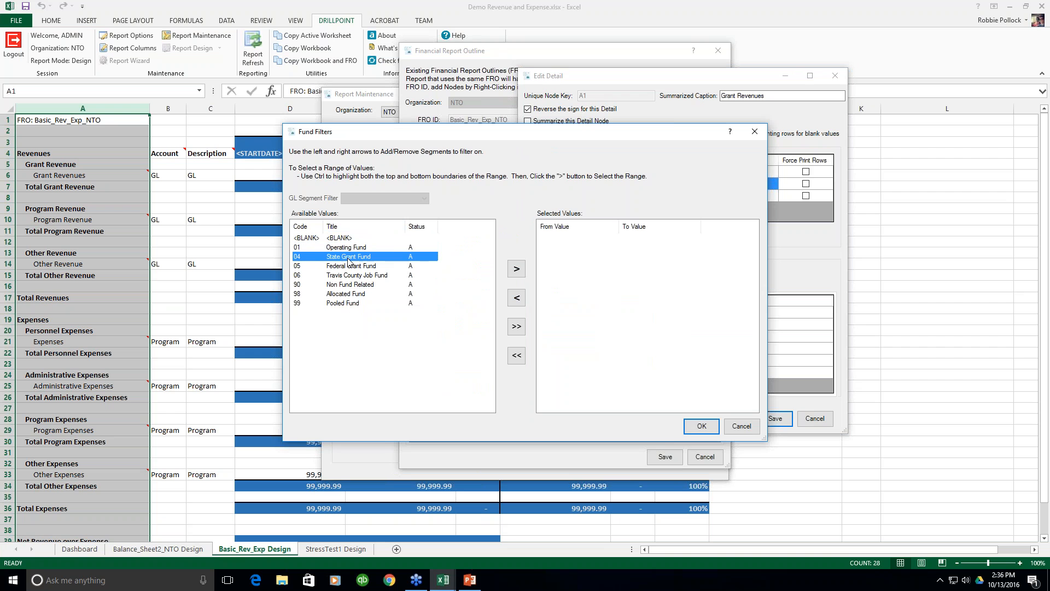
pyautogui.click(517, 269)
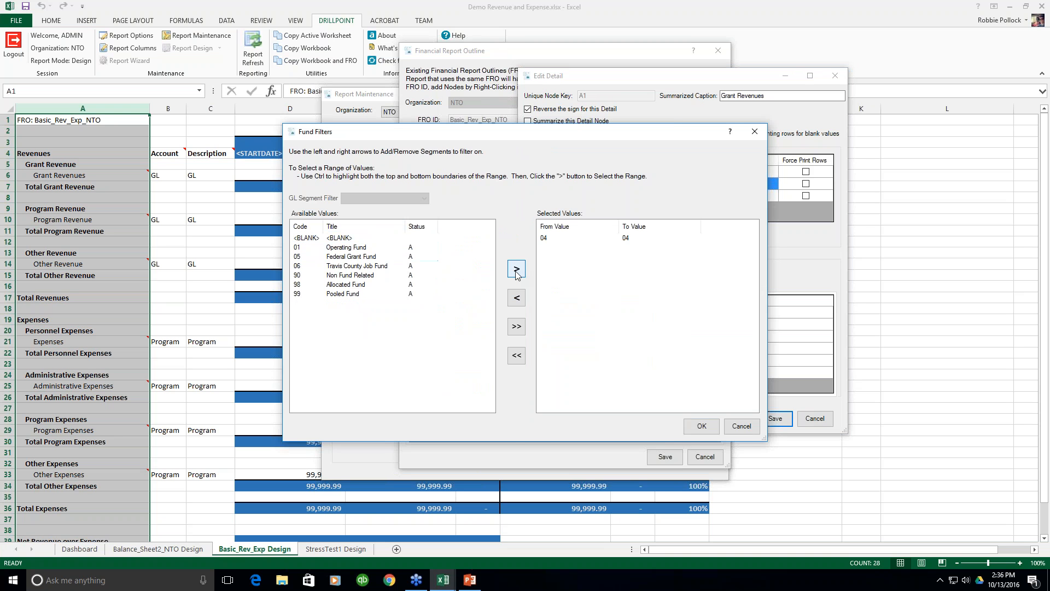
pyautogui.click(702, 426)
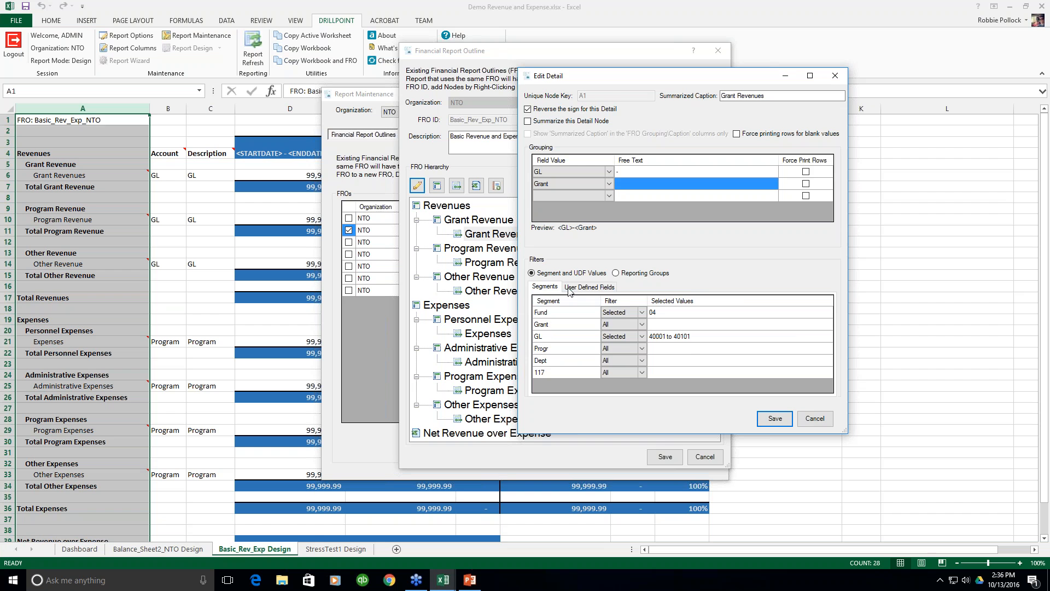
# Step: View the user defined field filters and the available Grant segment values, leaving the Grant filter without a selection
pyautogui.click(592, 289)
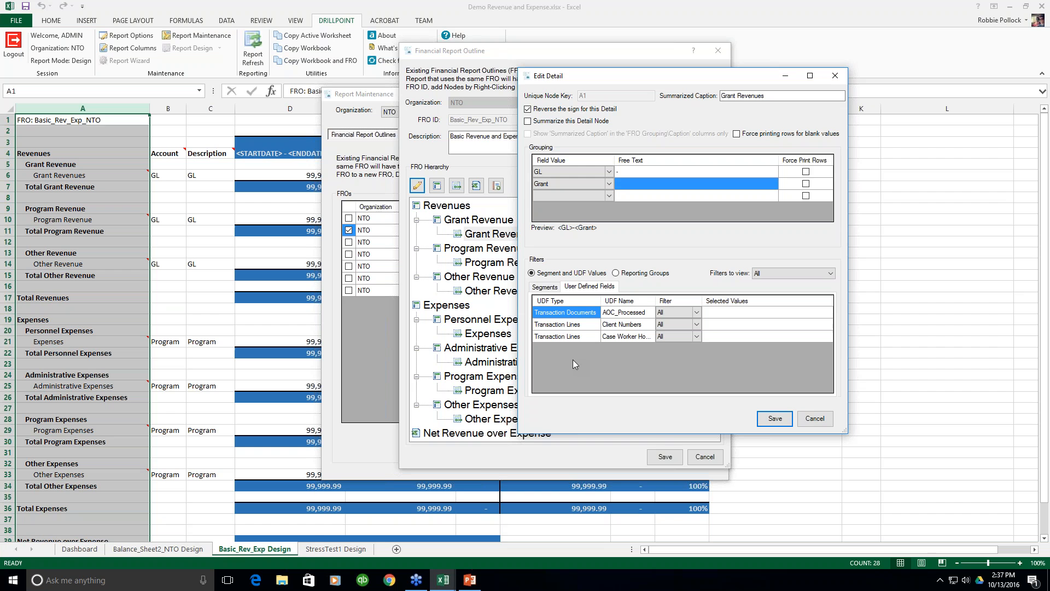
pyautogui.click(547, 288)
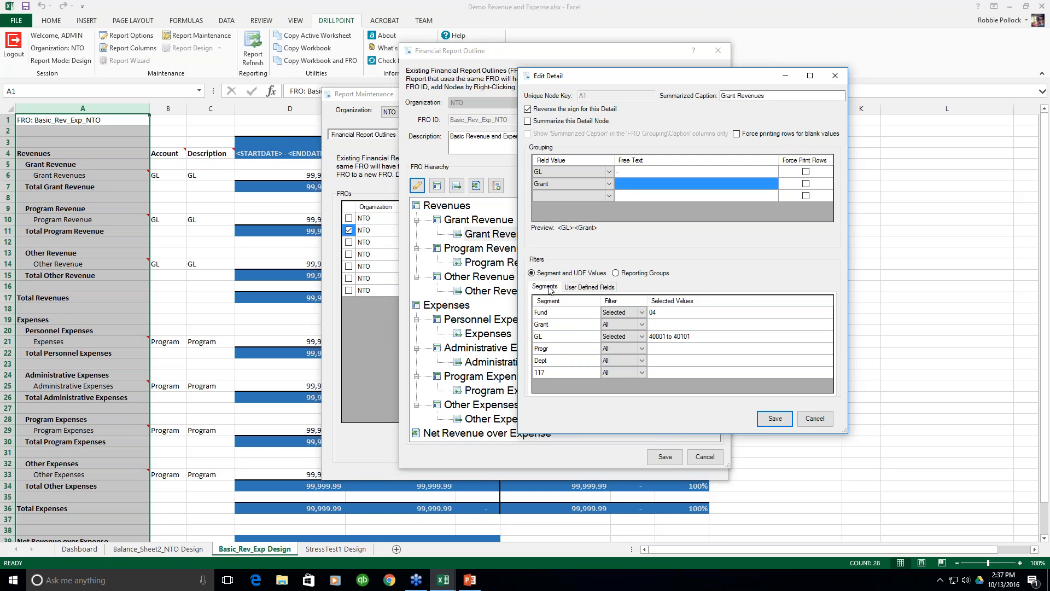
pyautogui.click(619, 327)
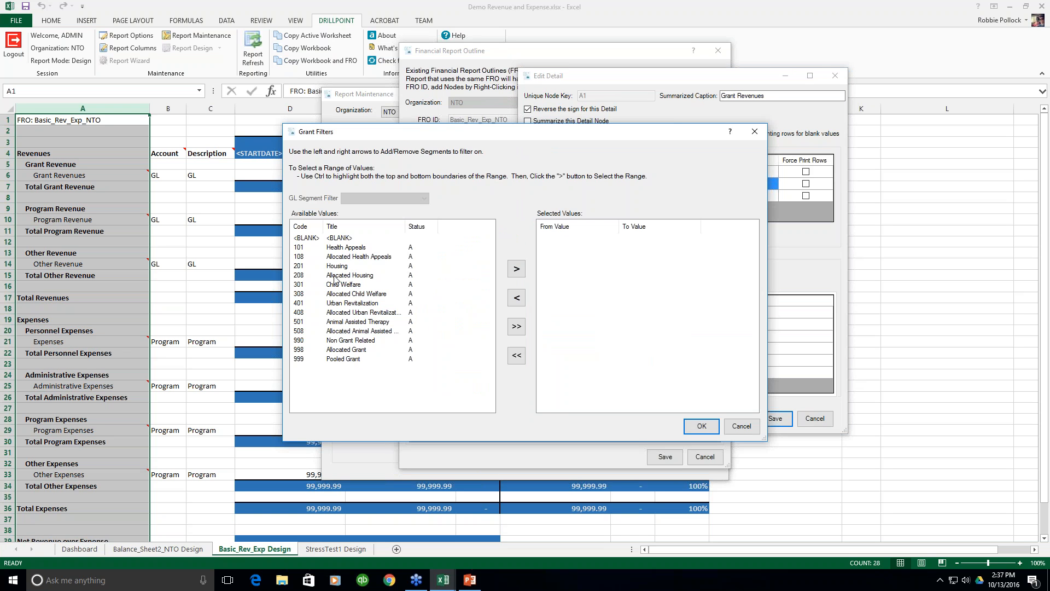
pyautogui.click(742, 427)
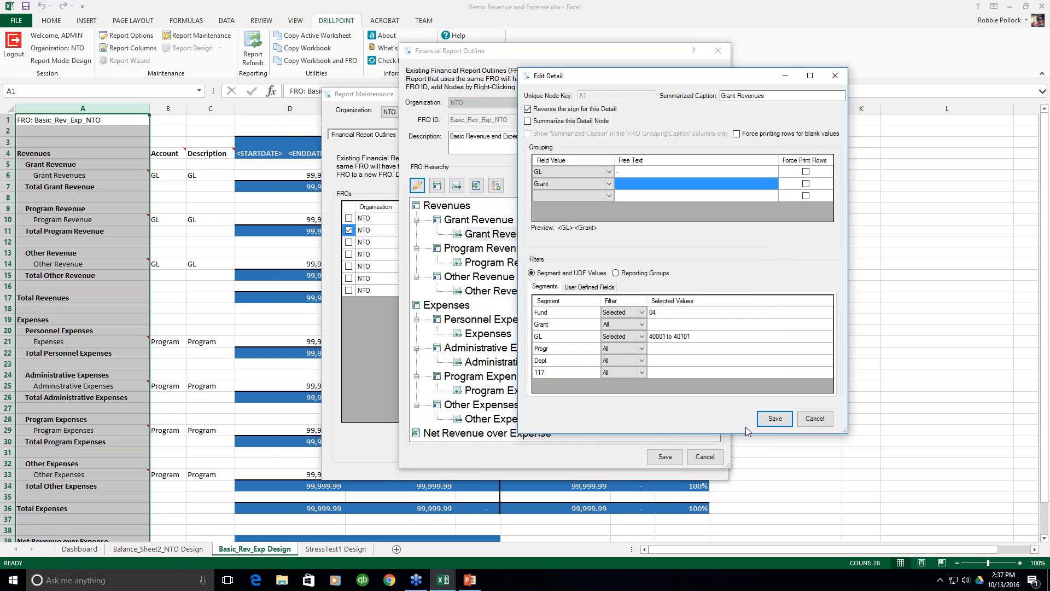
# Step: View the user defined field and reporting group filters, discard the Grant Revenues edits and reselect that node in the outline
pyautogui.click(600, 287)
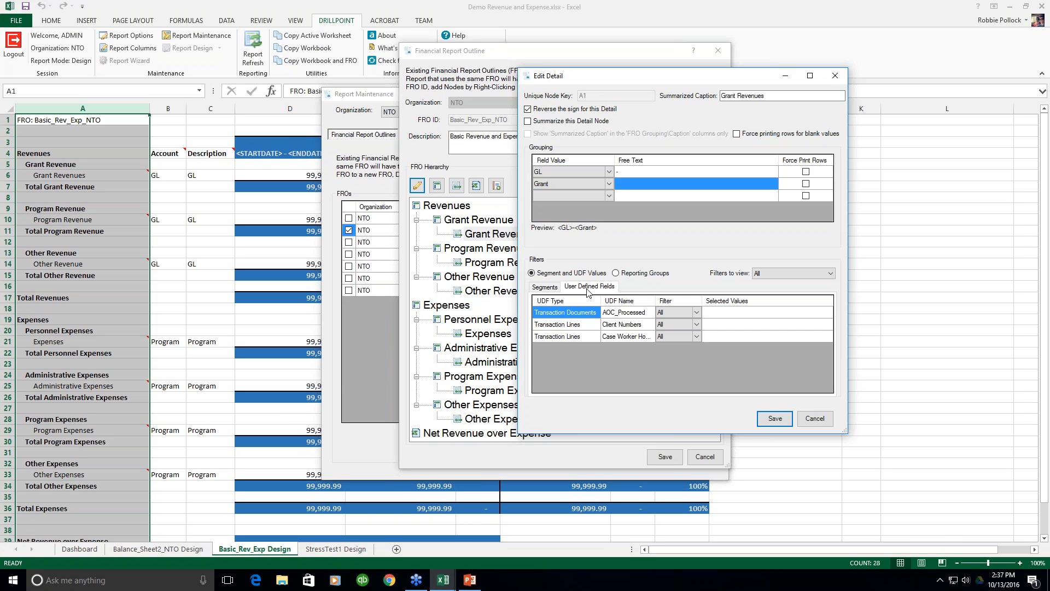
pyautogui.click(617, 273)
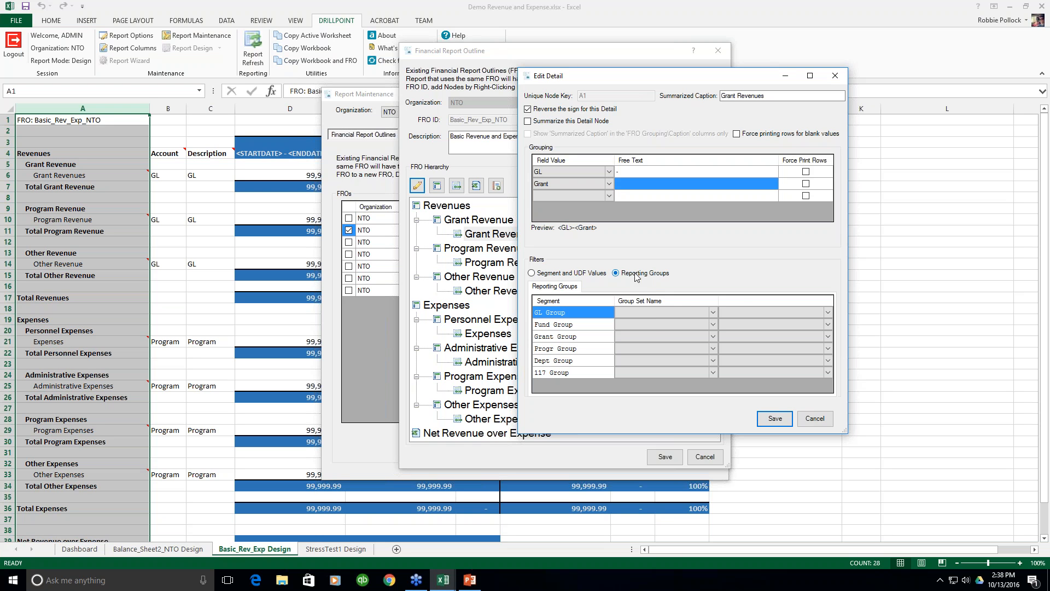
pyautogui.click(570, 272)
pyautogui.click(546, 288)
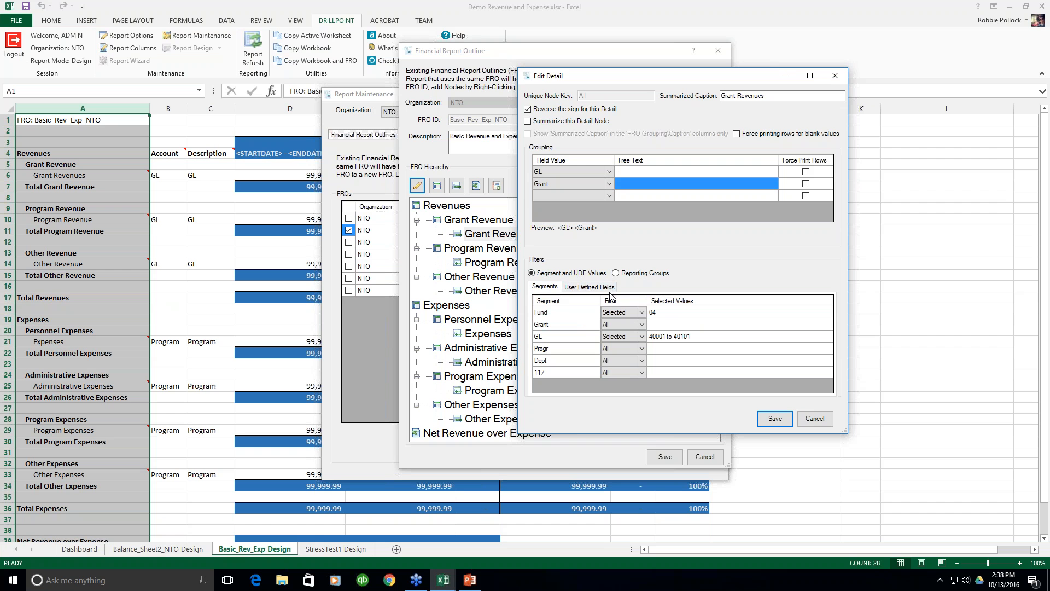
pyautogui.click(610, 351)
pyautogui.click(814, 420)
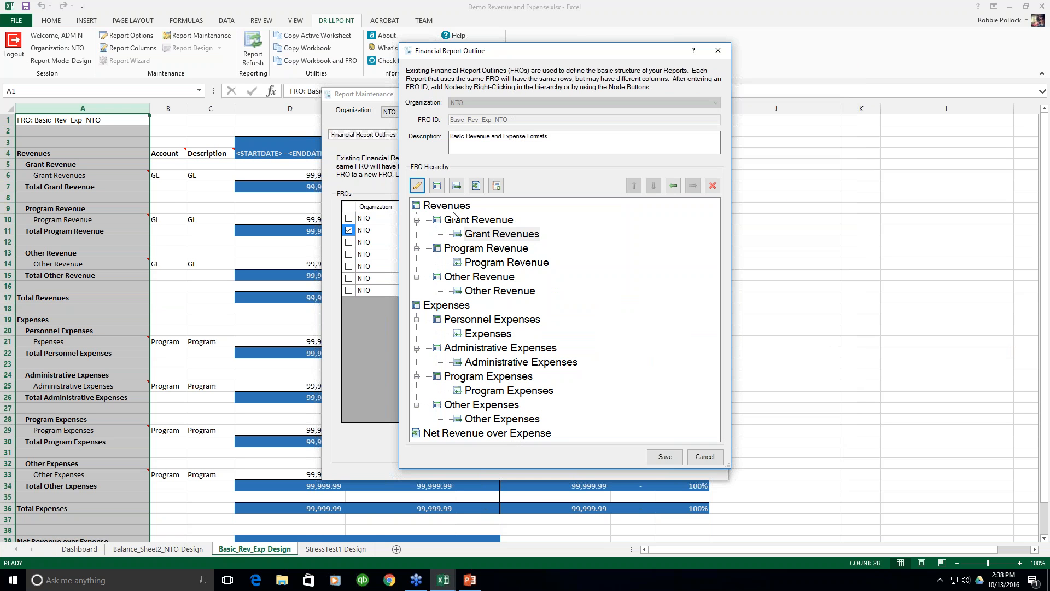
pyautogui.click(463, 239)
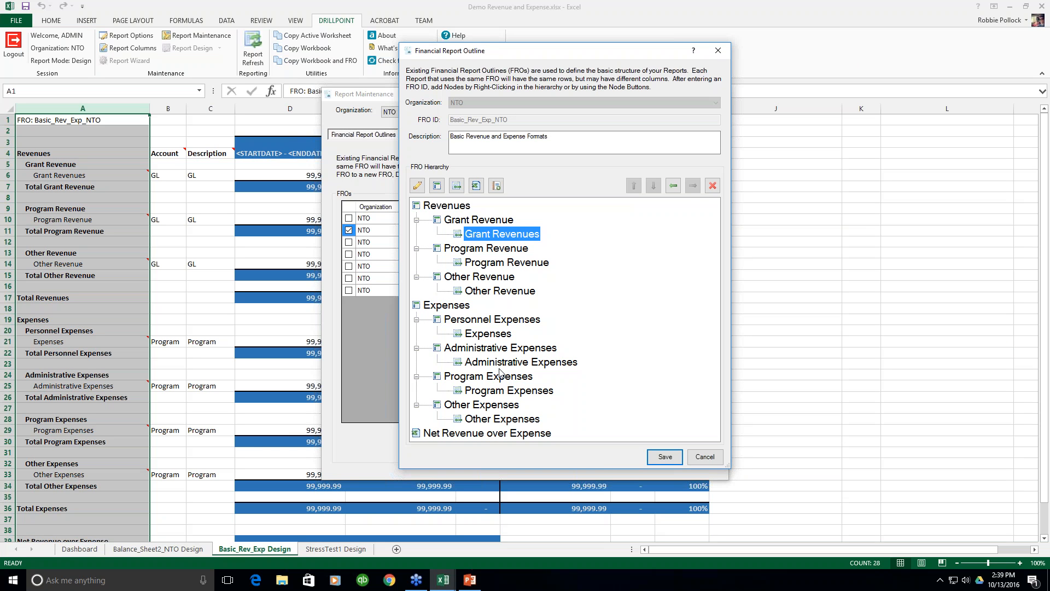
# Step: Cancel editing the Basic_Rev_Exp_NTO outline without saving and close Report Maintenance to return to the design sheet
pyautogui.click(710, 459)
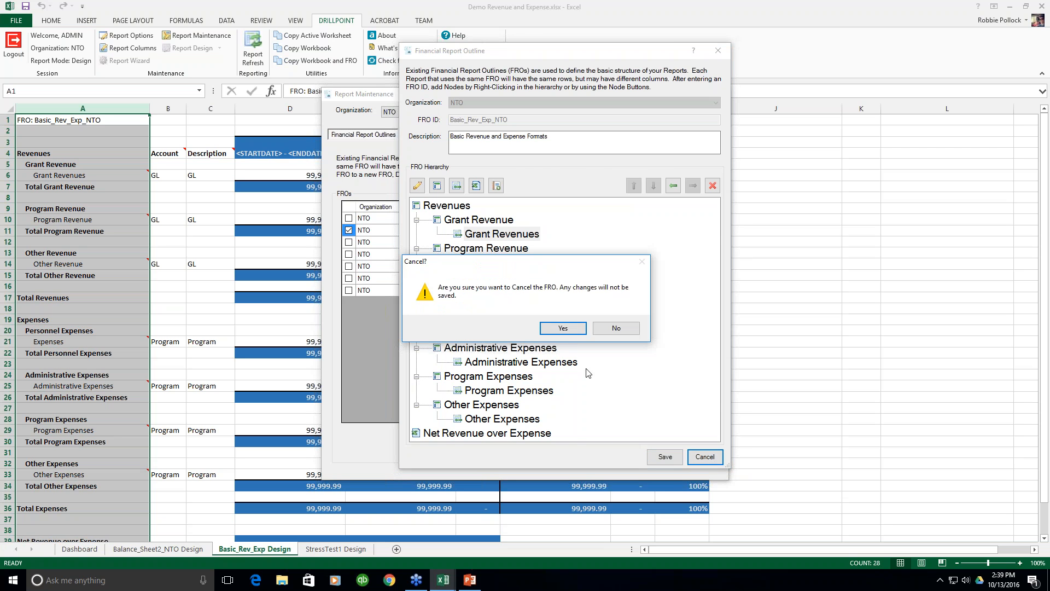
pyautogui.click(565, 329)
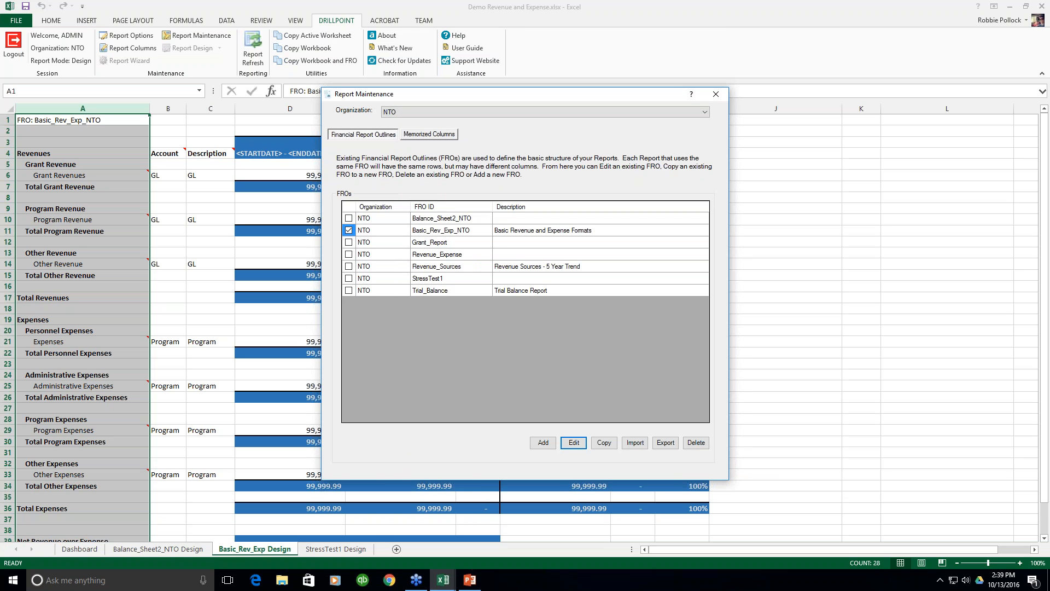
pyautogui.click(714, 94)
pyautogui.click(750, 185)
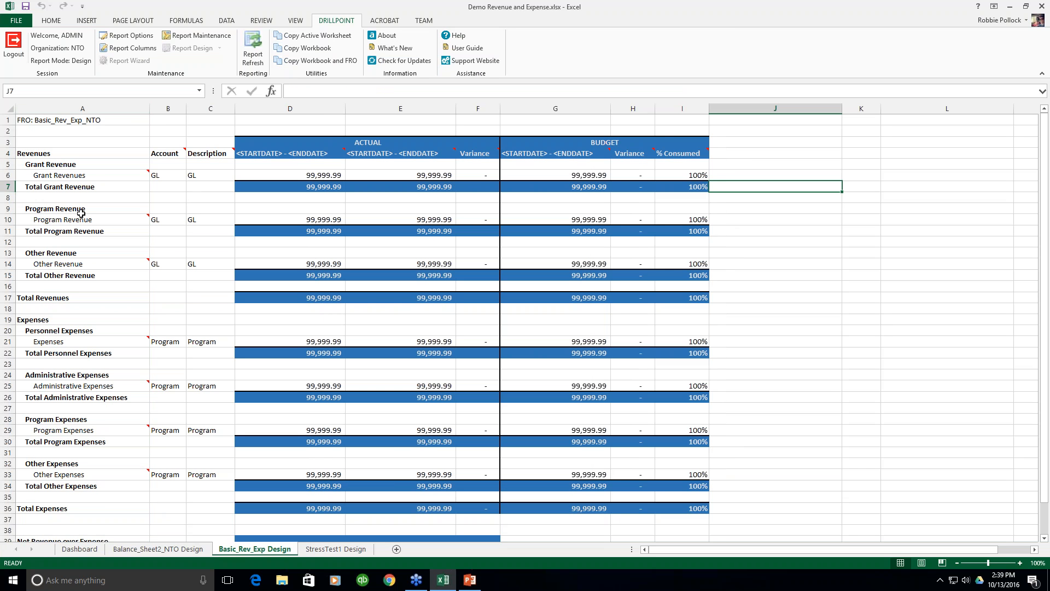
# Step: Highlight report columns B through I, column D alone, and the Account and Description columns to review the column layout
pyautogui.moveTo(168, 108); pyautogui.dragTo(682, 109)
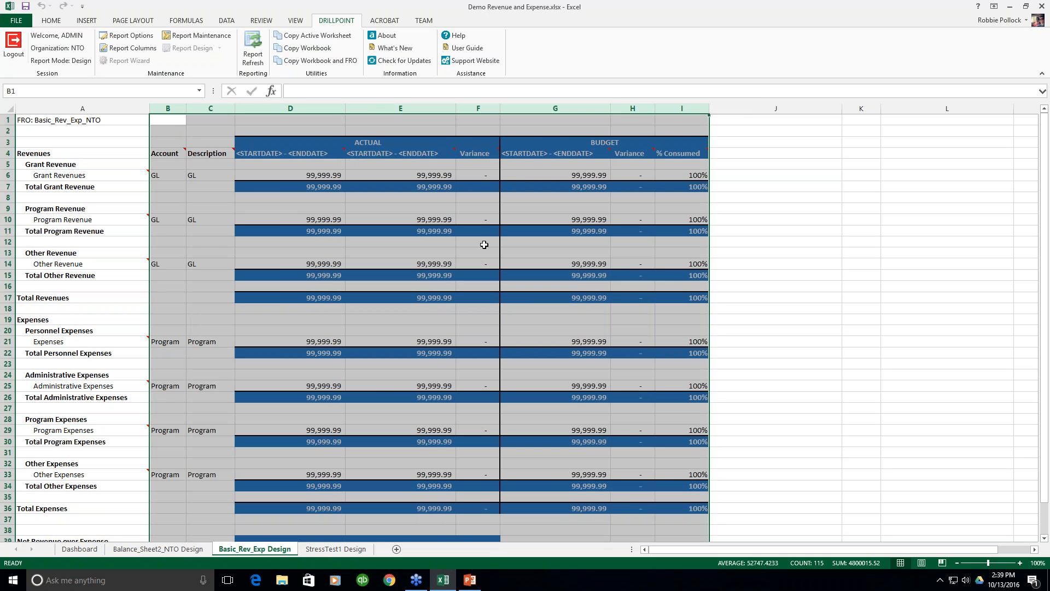
pyautogui.click(739, 143)
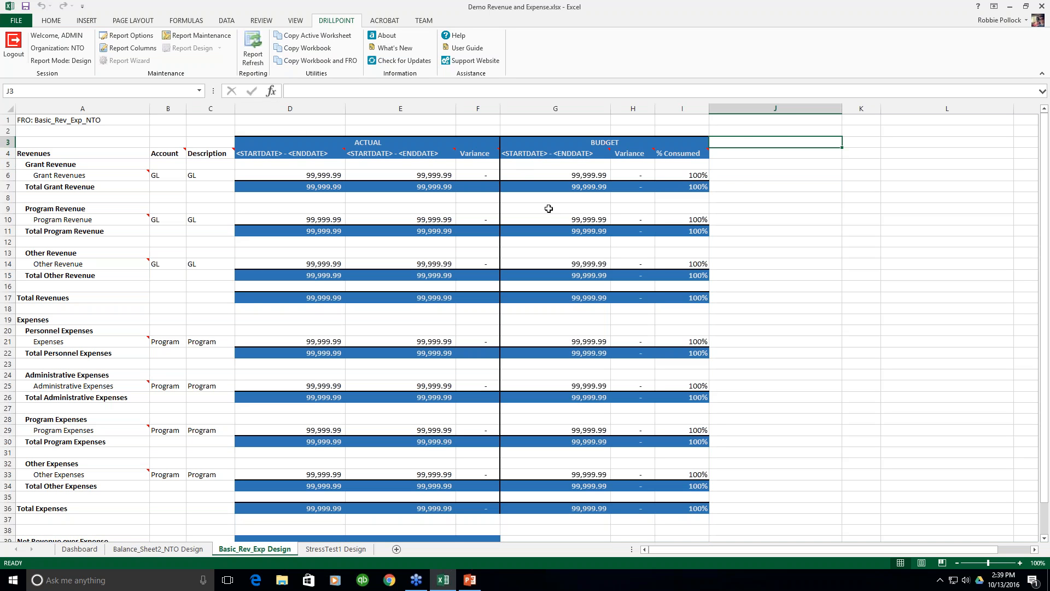
pyautogui.click(290, 108)
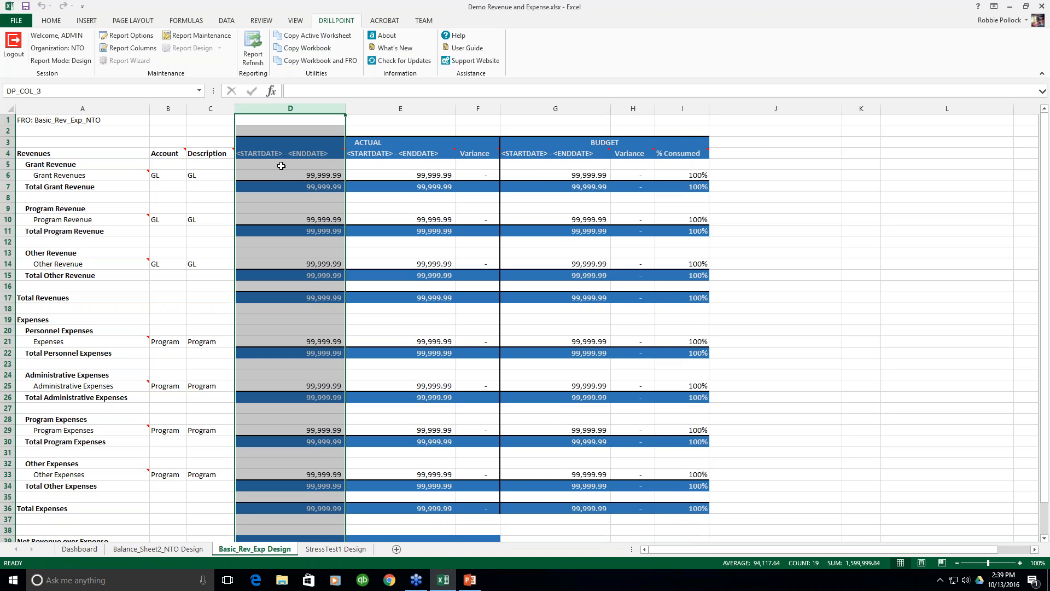
pyautogui.click(168, 108)
pyautogui.moveTo(168, 109); pyautogui.dragTo(211, 108)
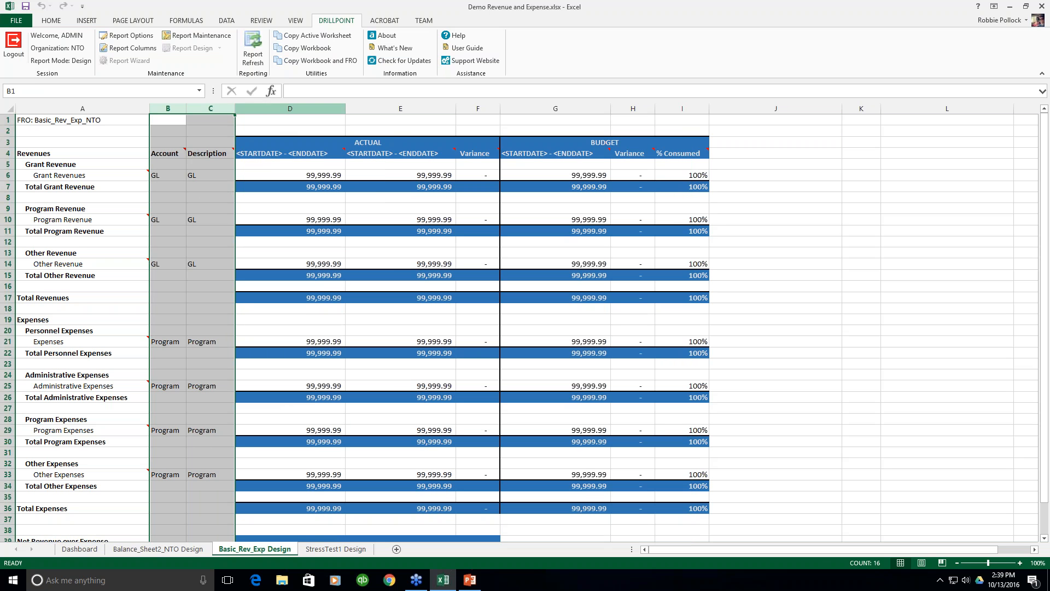
# Step: Open column D's report column settings and view its date range and segment filters
pyautogui.click(268, 109)
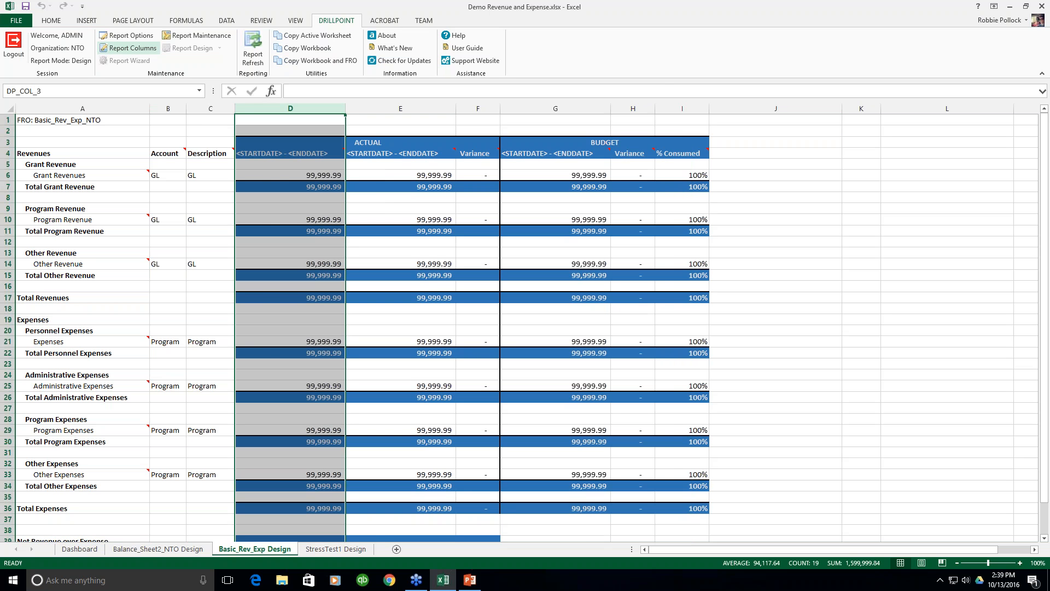
pyautogui.click(129, 48)
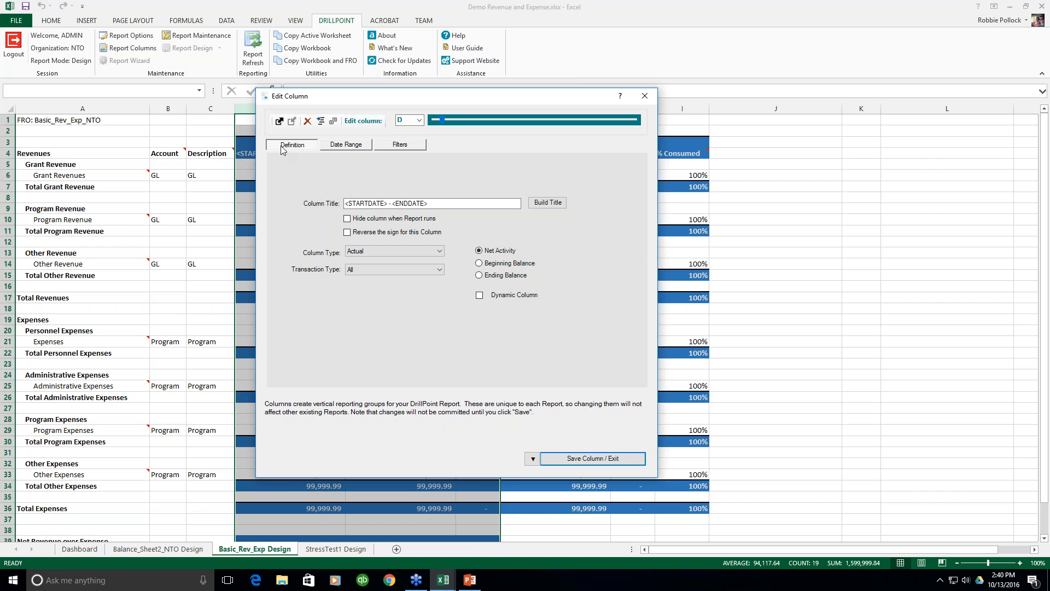
pyautogui.click(344, 148)
pyautogui.click(404, 147)
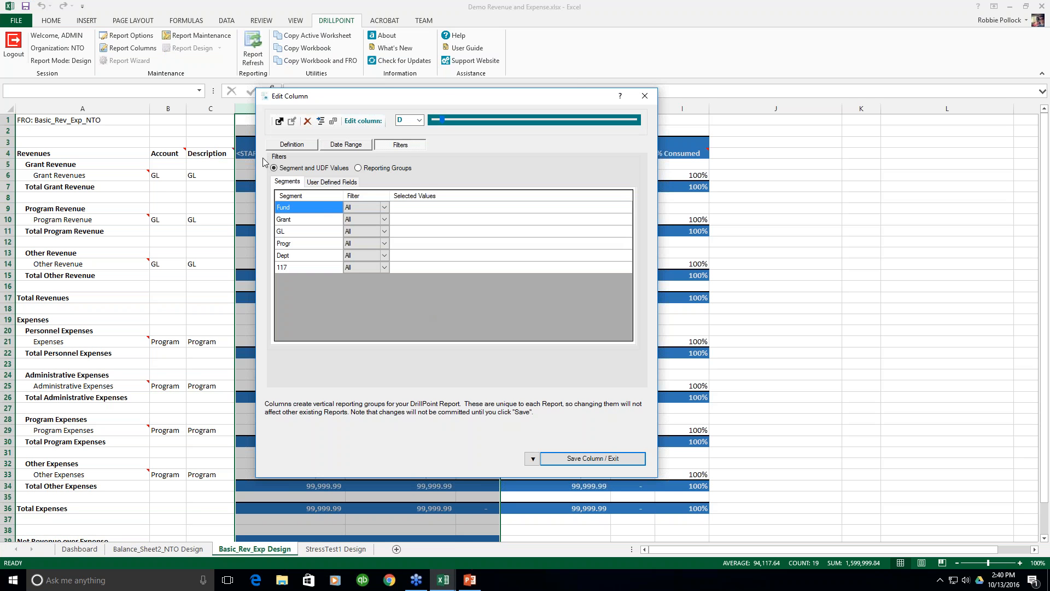
# Step: View column D's definition and the available column types, keeping Actual as the type
pyautogui.click(289, 147)
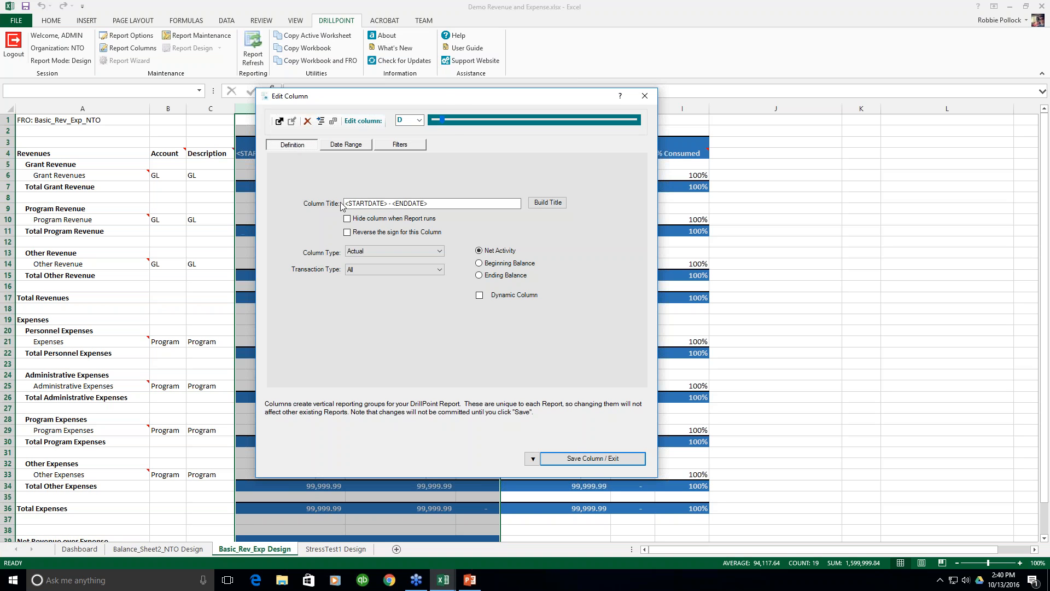
pyautogui.moveTo(468, 102); pyautogui.dragTo(674, 103)
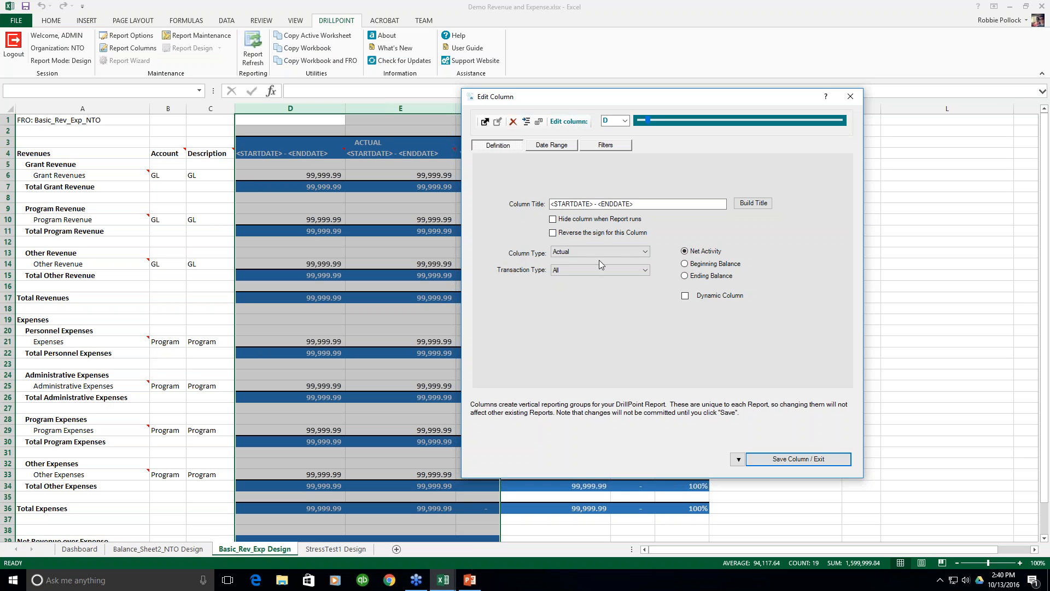
pyautogui.click(640, 253)
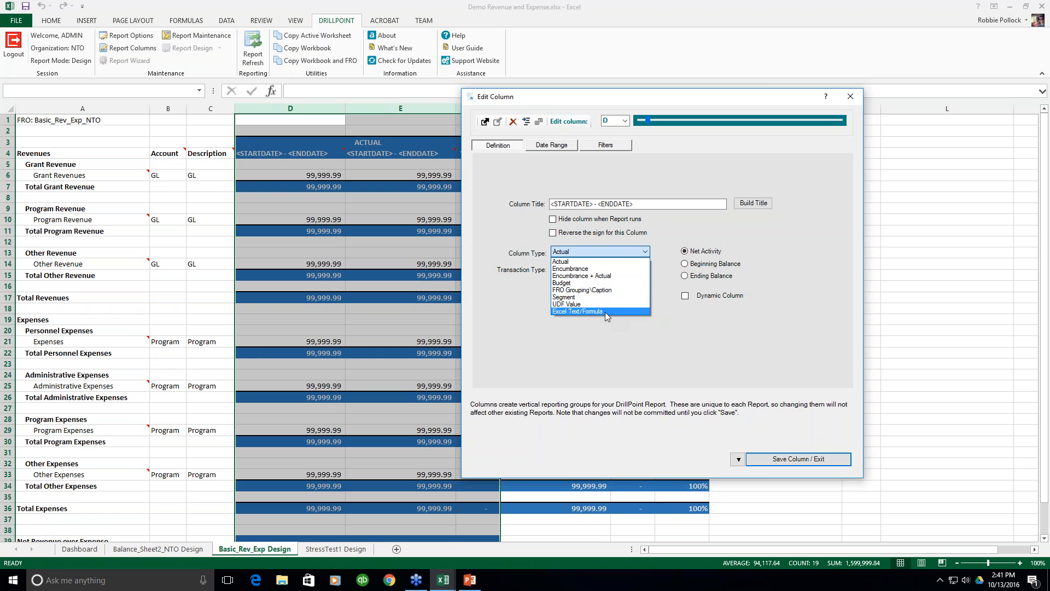
pyautogui.click(747, 221)
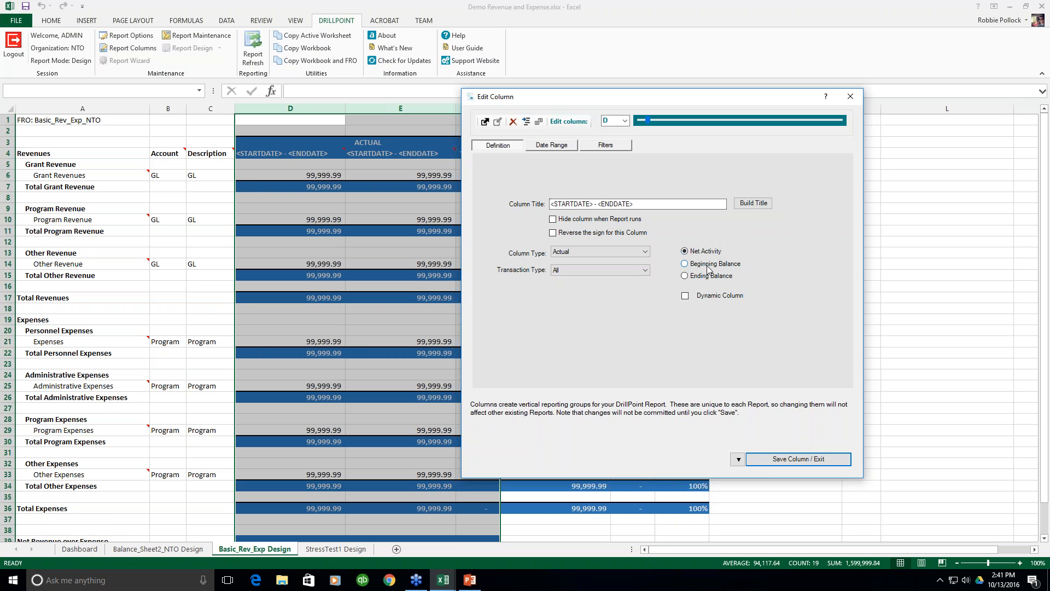
# Step: Try making column D dynamic, comparing Dynamically Hide Column with Dynamically Show Budget Records using the Original Budget version
pyautogui.click(685, 297)
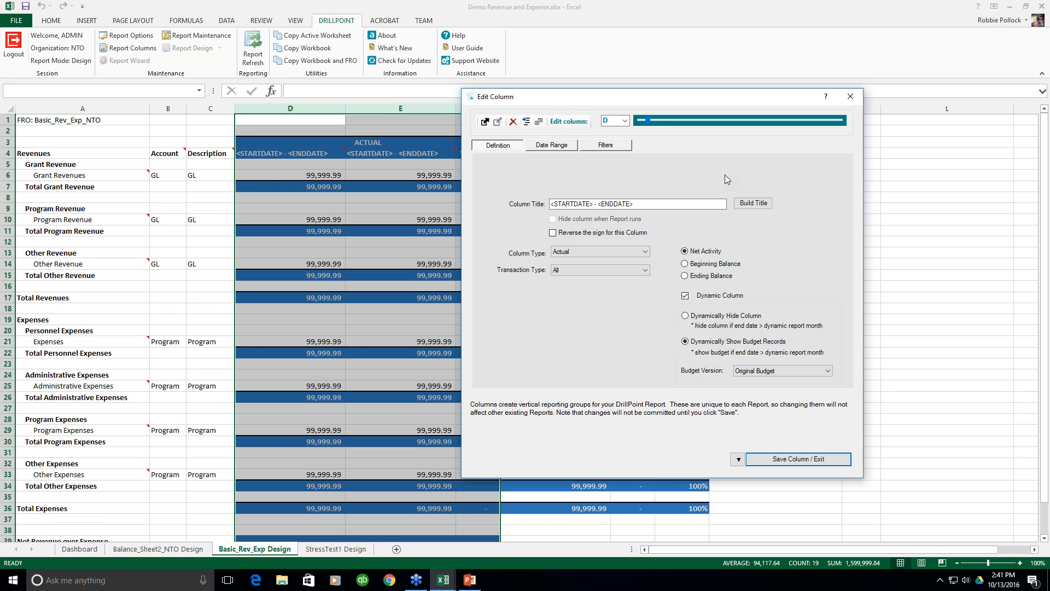
pyautogui.click(685, 315)
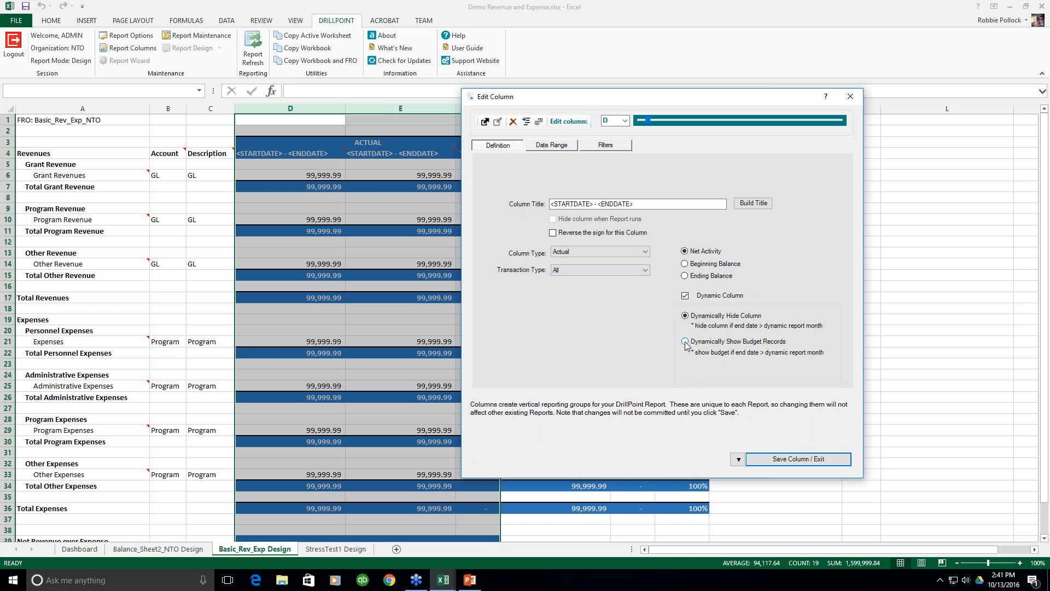
pyautogui.click(686, 342)
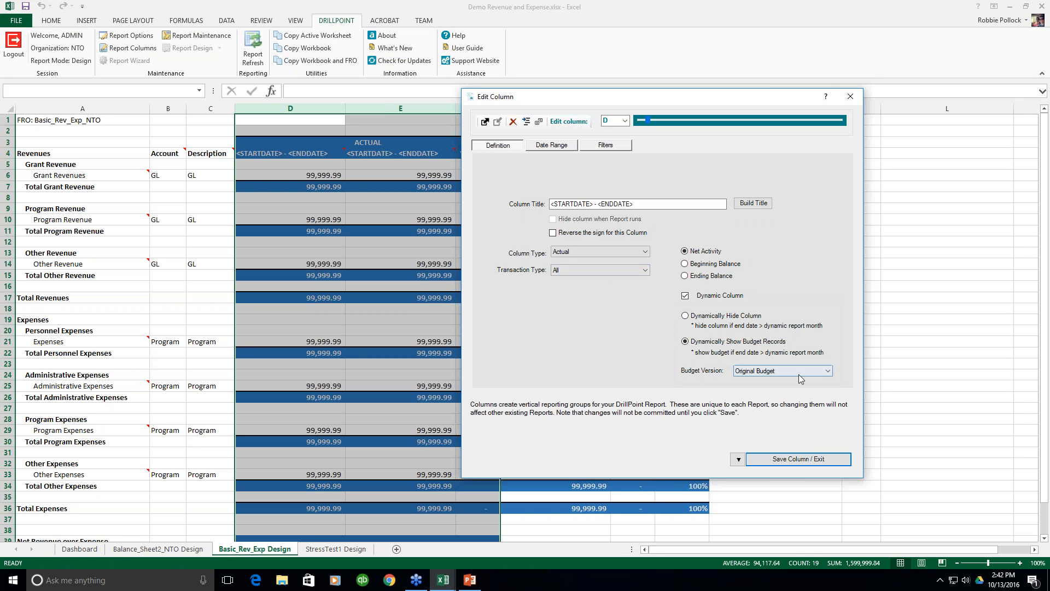
pyautogui.click(830, 370)
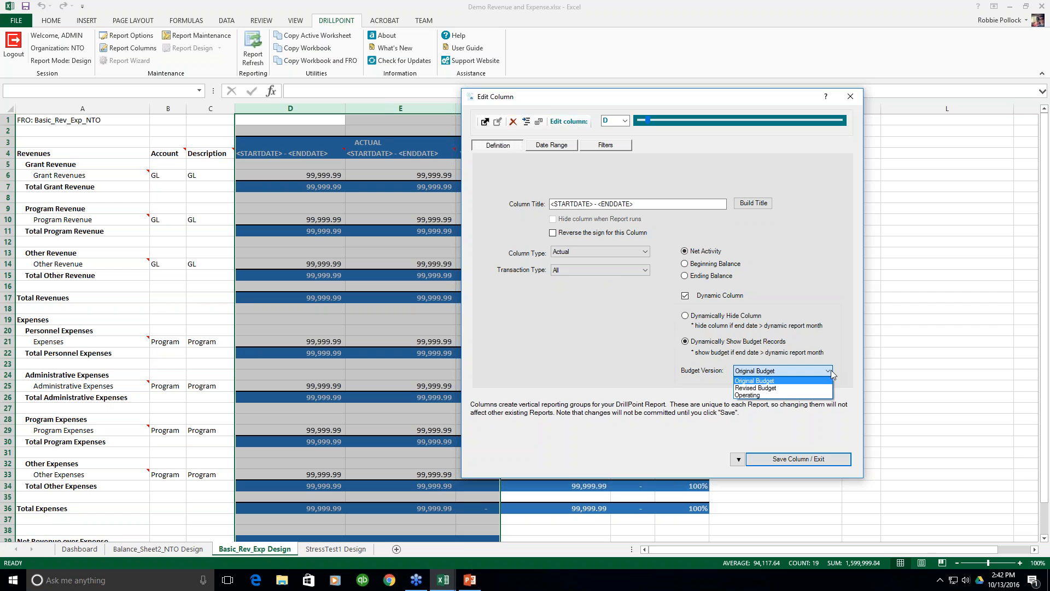
pyautogui.click(841, 319)
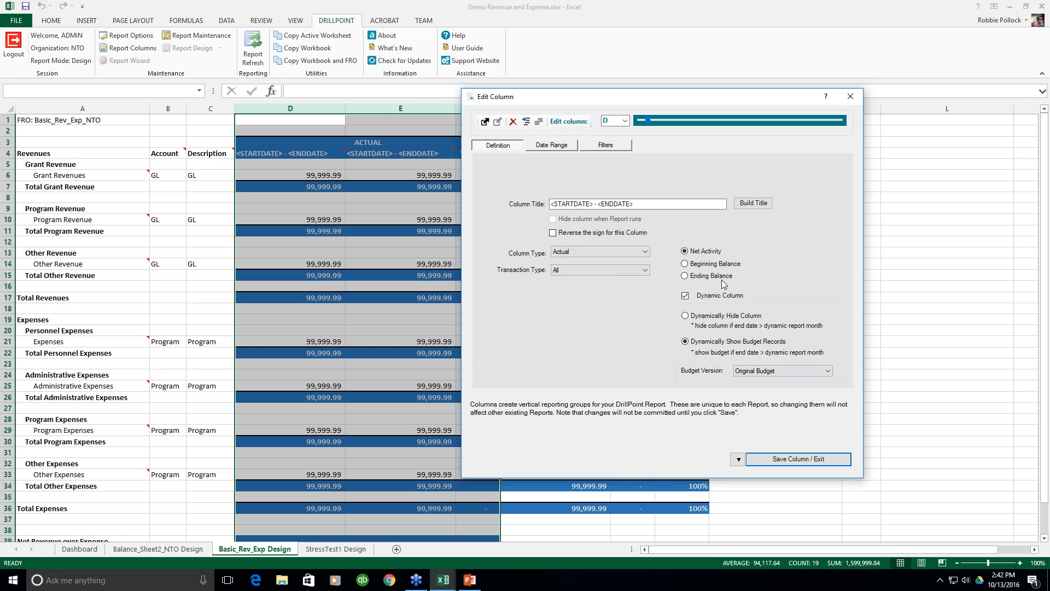
# Step: Try column D's date range with the Year period and a relative period of -2
pyautogui.click(554, 146)
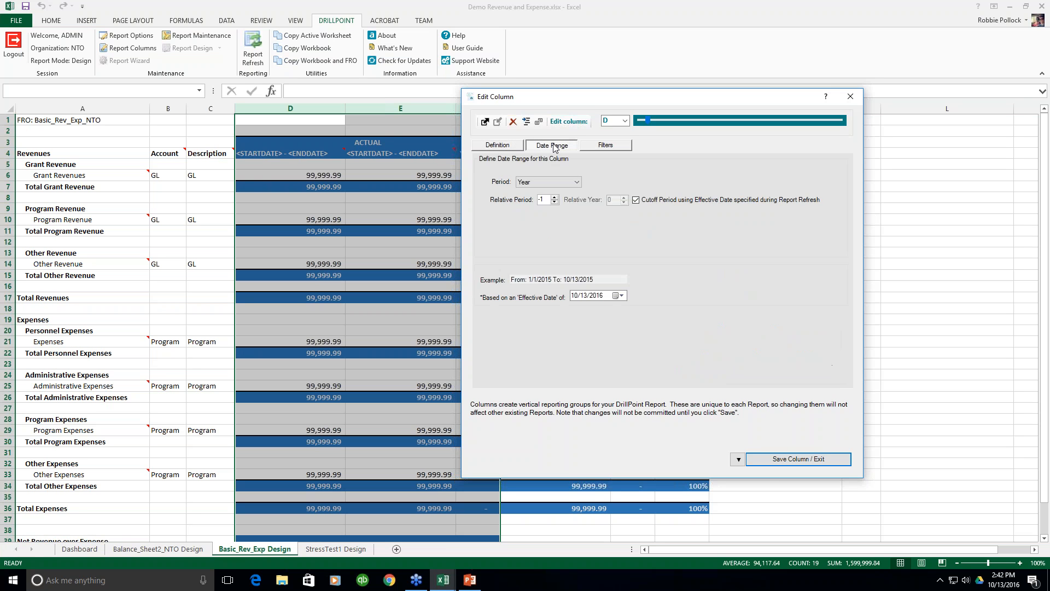
pyautogui.click(580, 181)
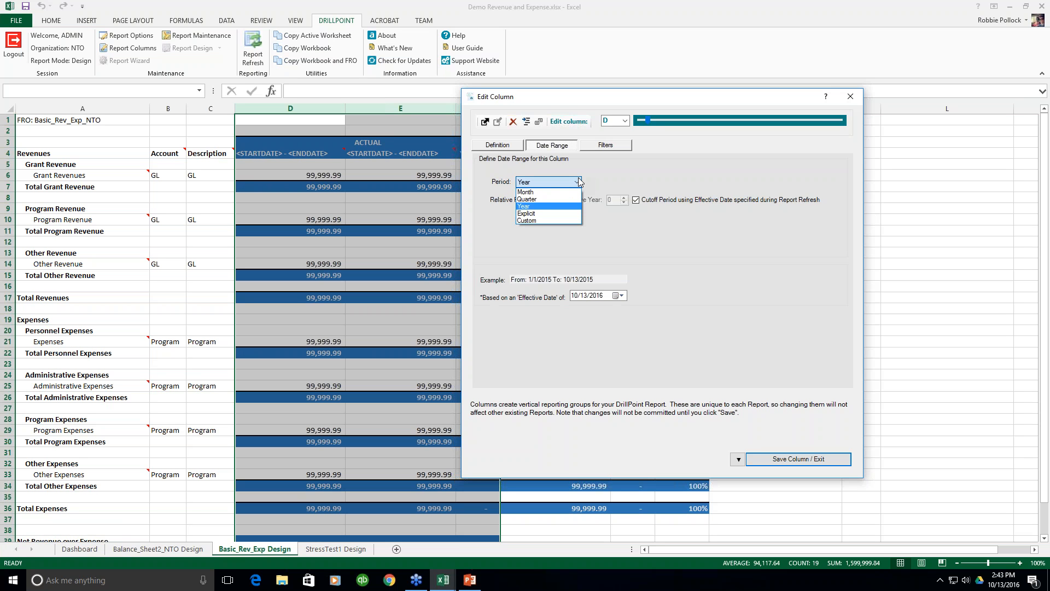
pyautogui.click(538, 206)
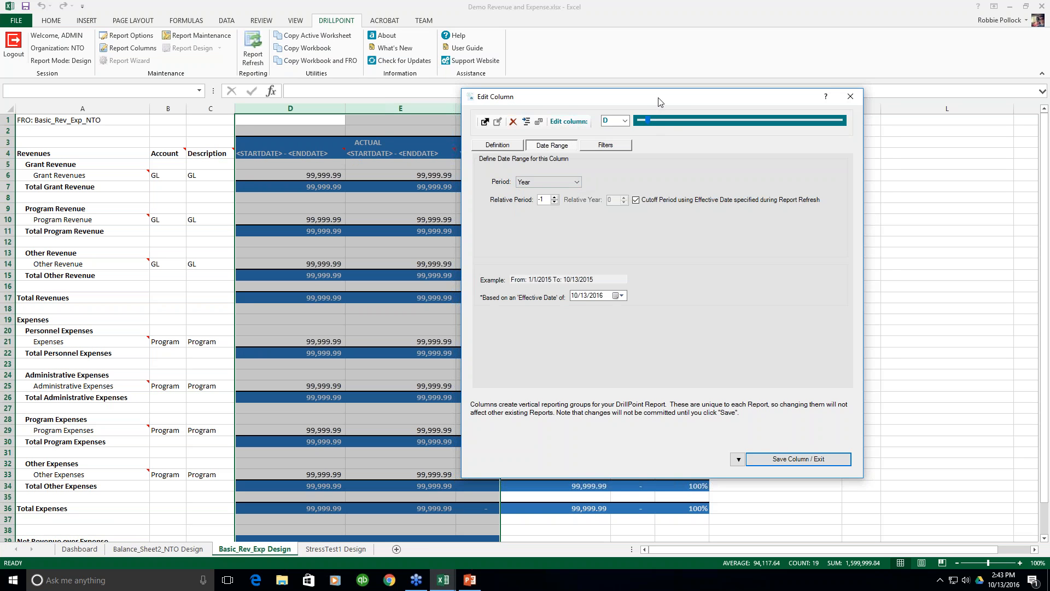
pyautogui.moveTo(662, 101); pyautogui.dragTo(686, 95)
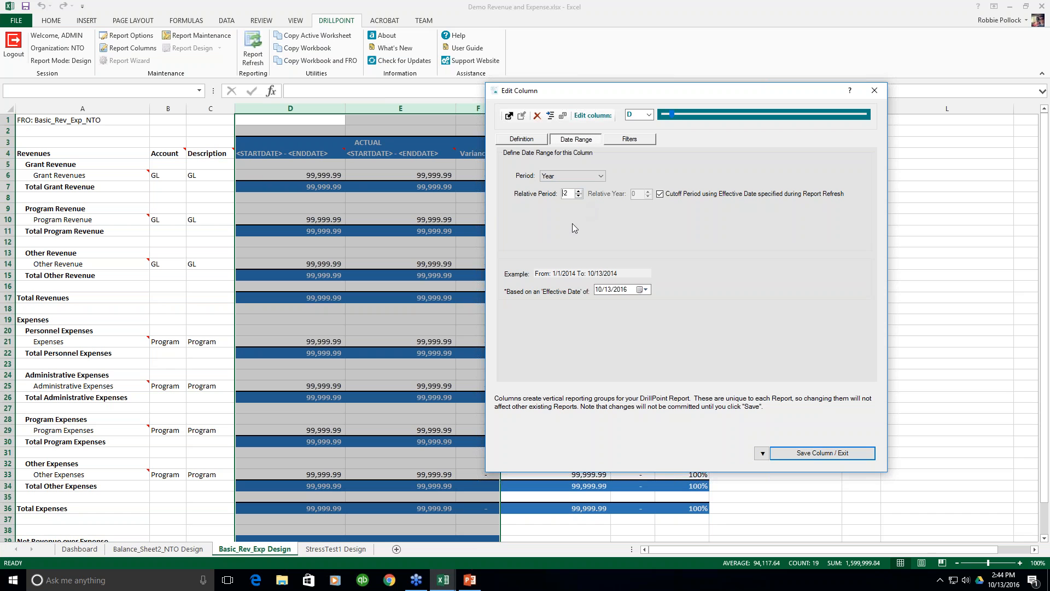
pyautogui.click(579, 192)
# Step: View column D's segment, user defined field and reporting group filters
pyautogui.click(628, 141)
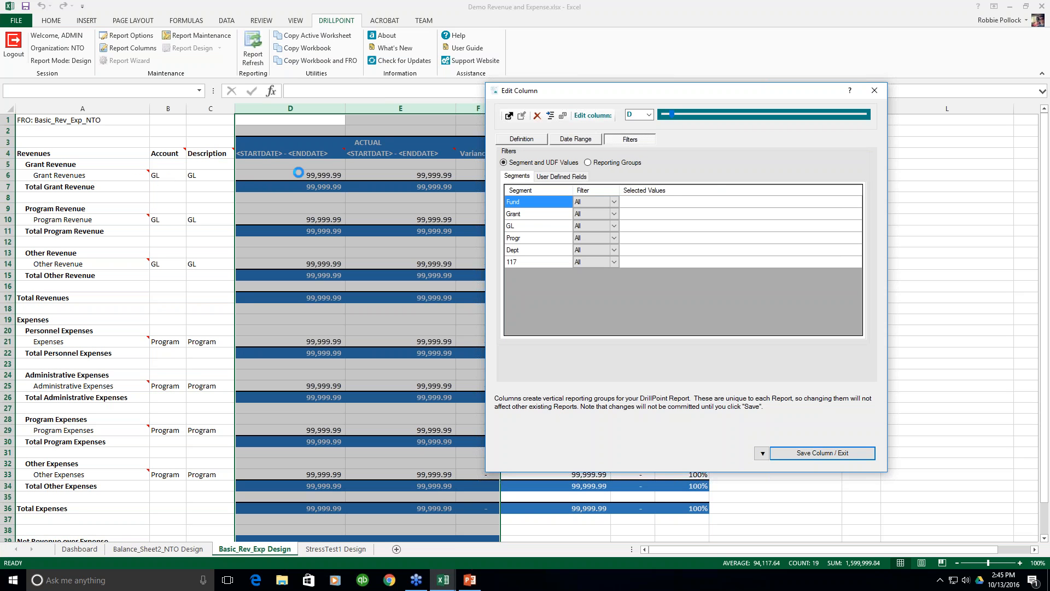
pyautogui.click(557, 177)
pyautogui.click(523, 177)
pyautogui.click(587, 164)
pyautogui.click(527, 164)
# Step: View the available Grant filter values for column D, cancel without adding any, and close the column settings without saving
pyautogui.click(591, 214)
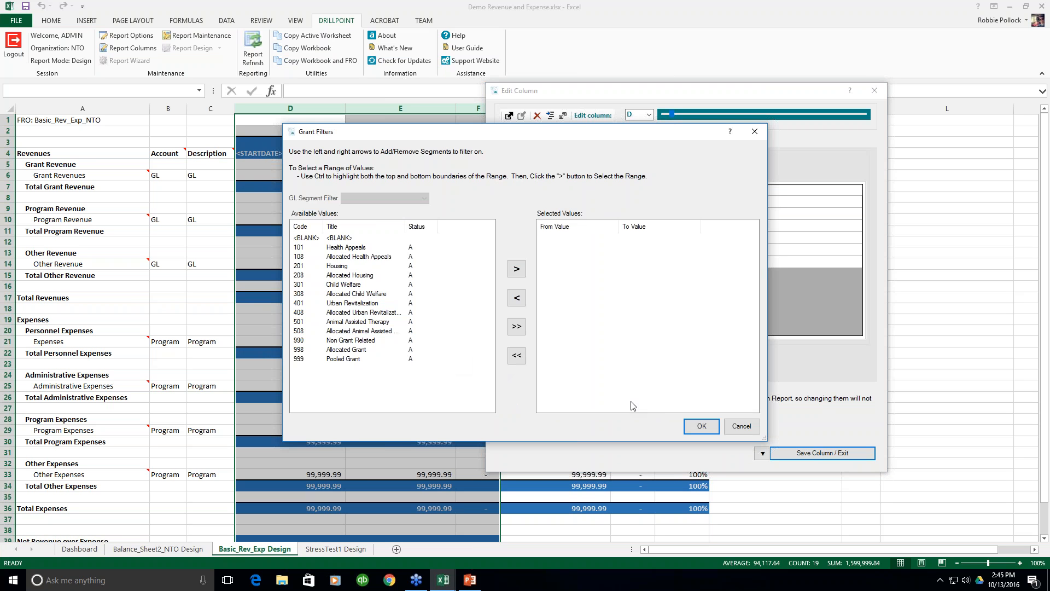
pyautogui.click(349, 249)
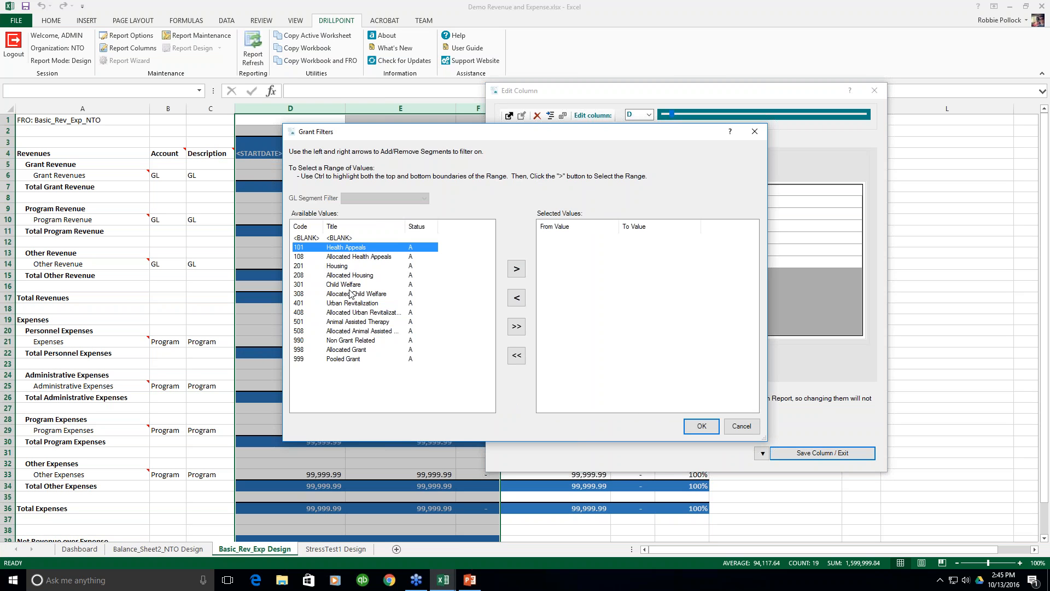
pyautogui.click(742, 428)
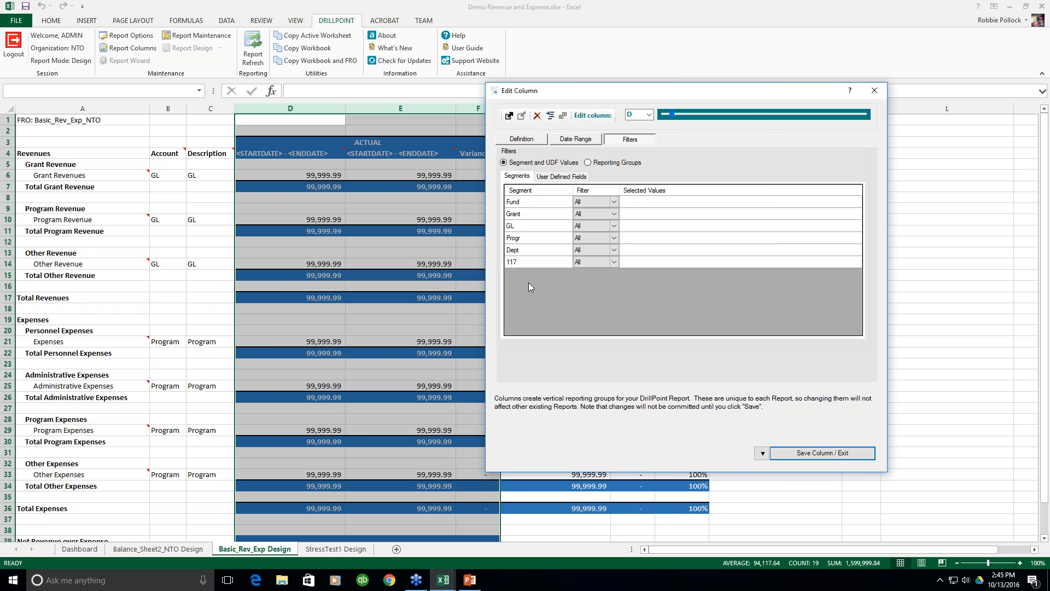
pyautogui.click(874, 94)
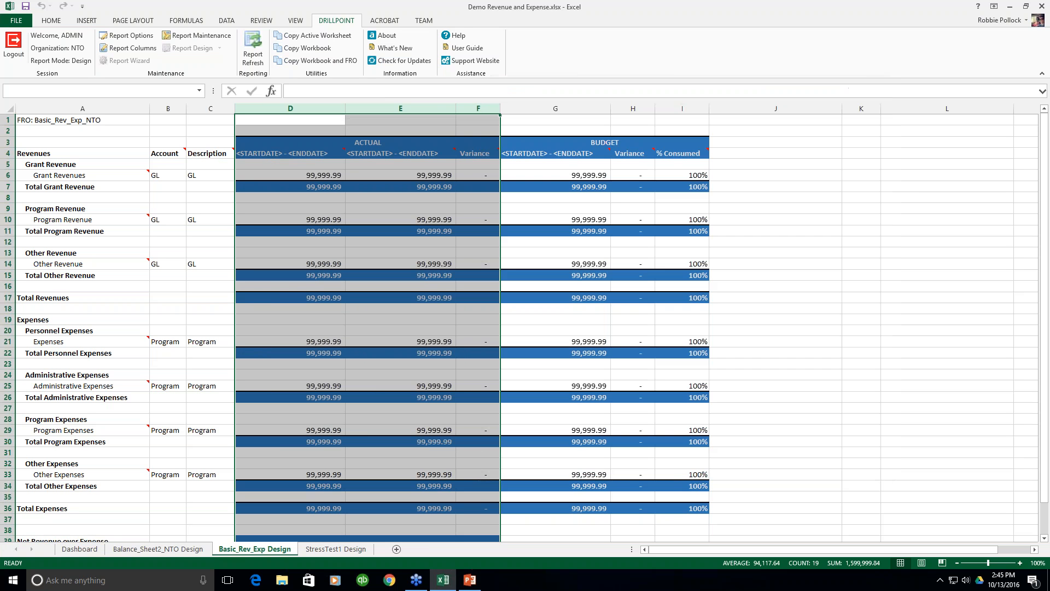
pyautogui.click(740, 155)
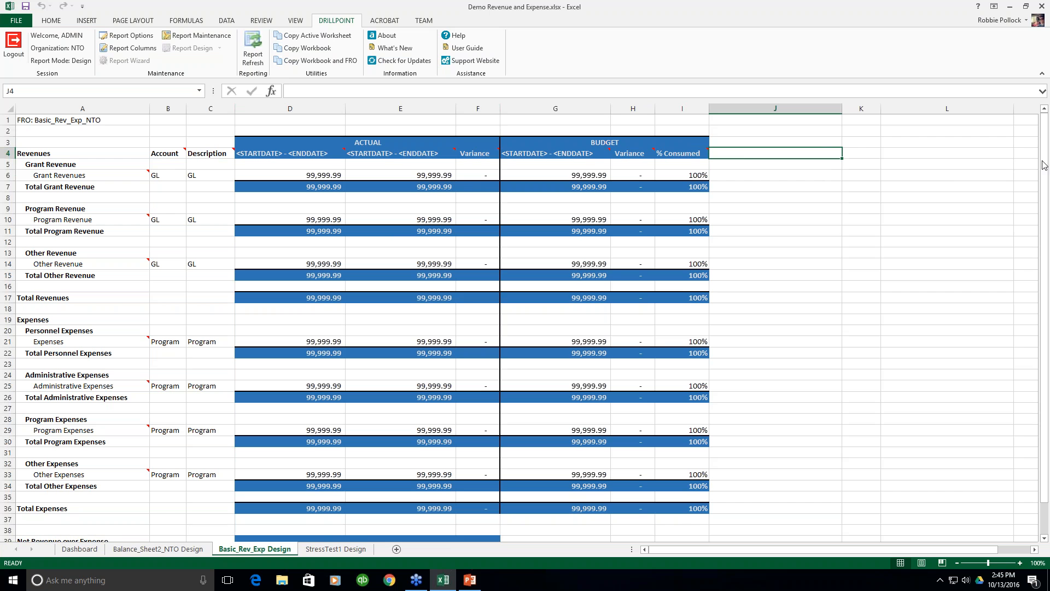
# Step: Open column E's date range settings, try the Explicit period and switch the period to Custom
pyautogui.click(397, 107)
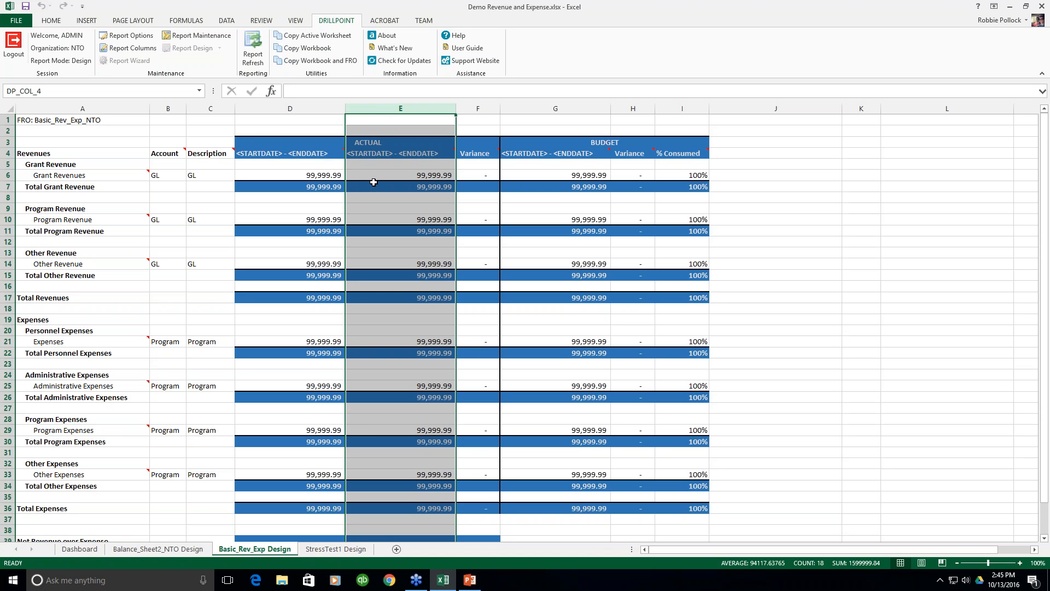
pyautogui.click(131, 49)
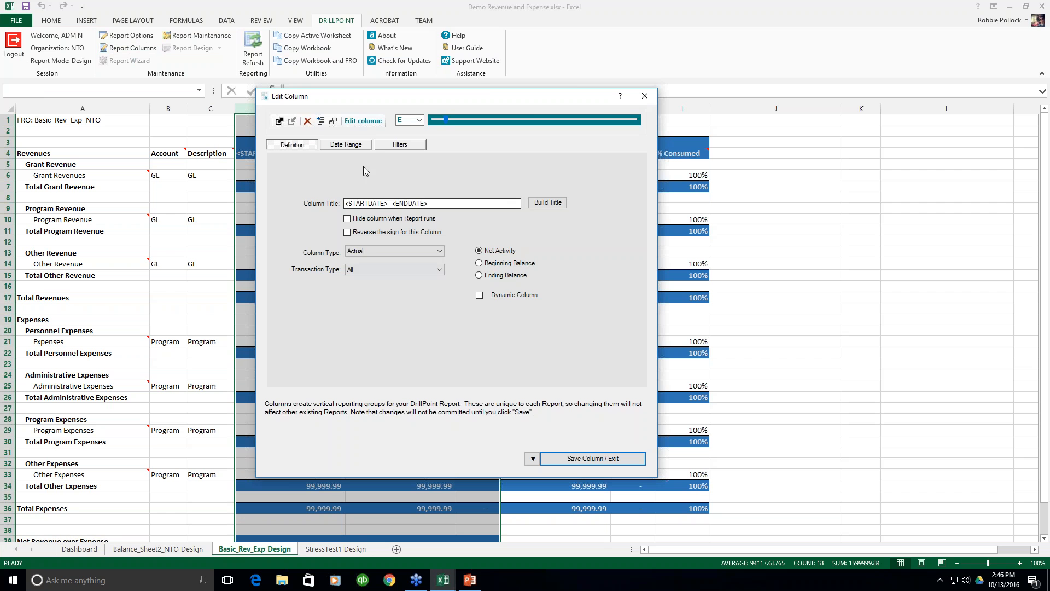
pyautogui.click(523, 133)
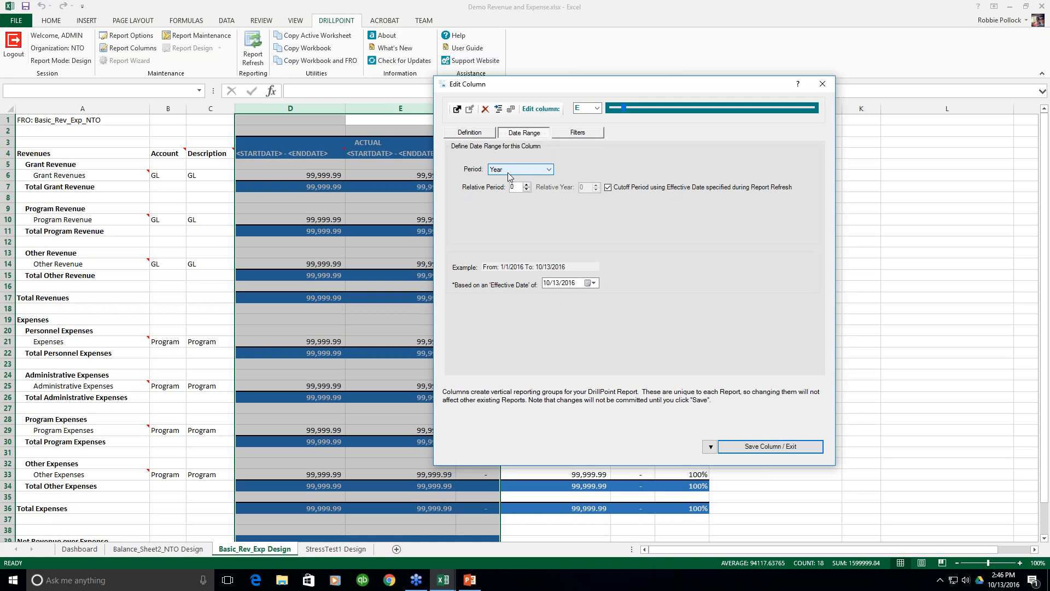
pyautogui.click(550, 170)
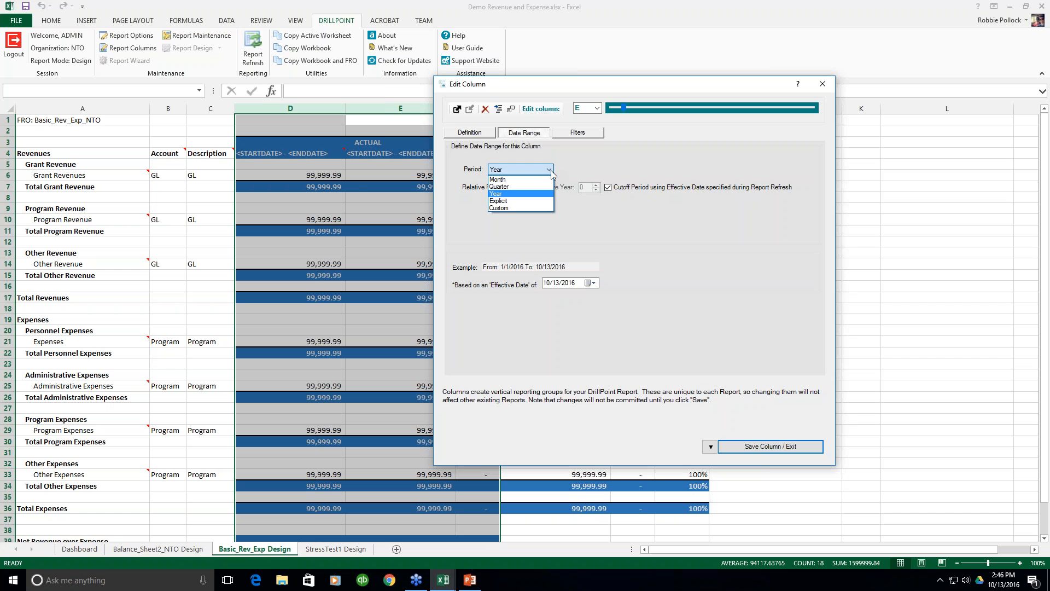
pyautogui.click(499, 201)
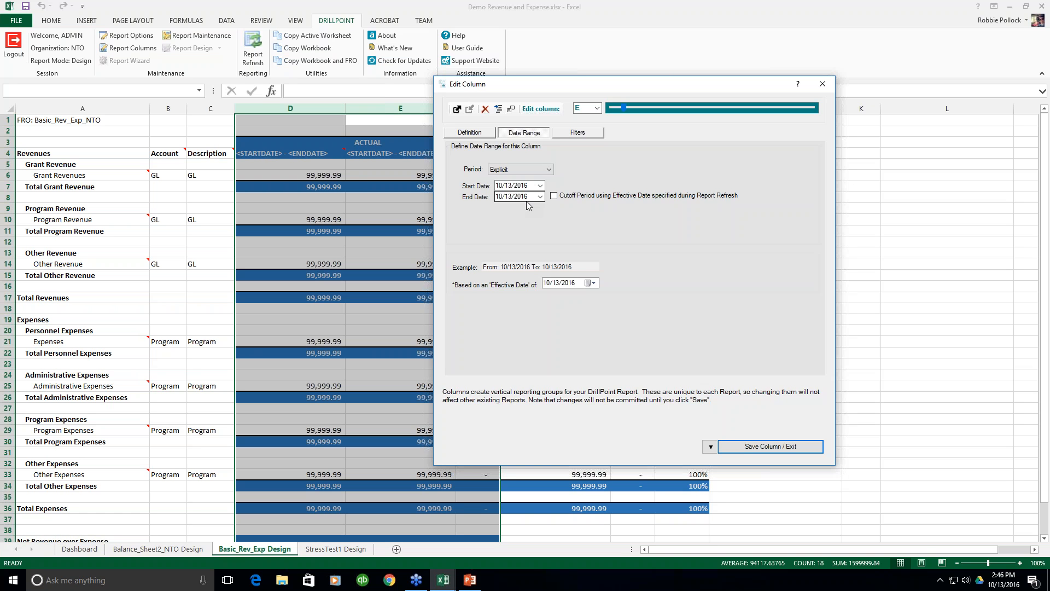
pyautogui.click(518, 169)
pyautogui.click(516, 208)
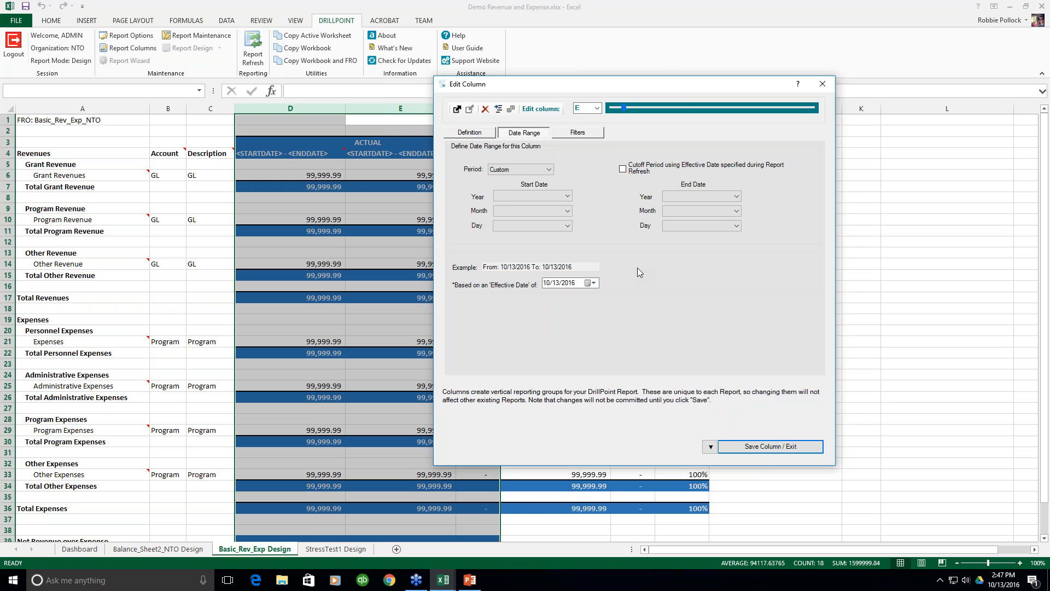
# Step: Close column E's settings unsaved and view column G's definition, budget version options and date range without saving
pyautogui.click(822, 84)
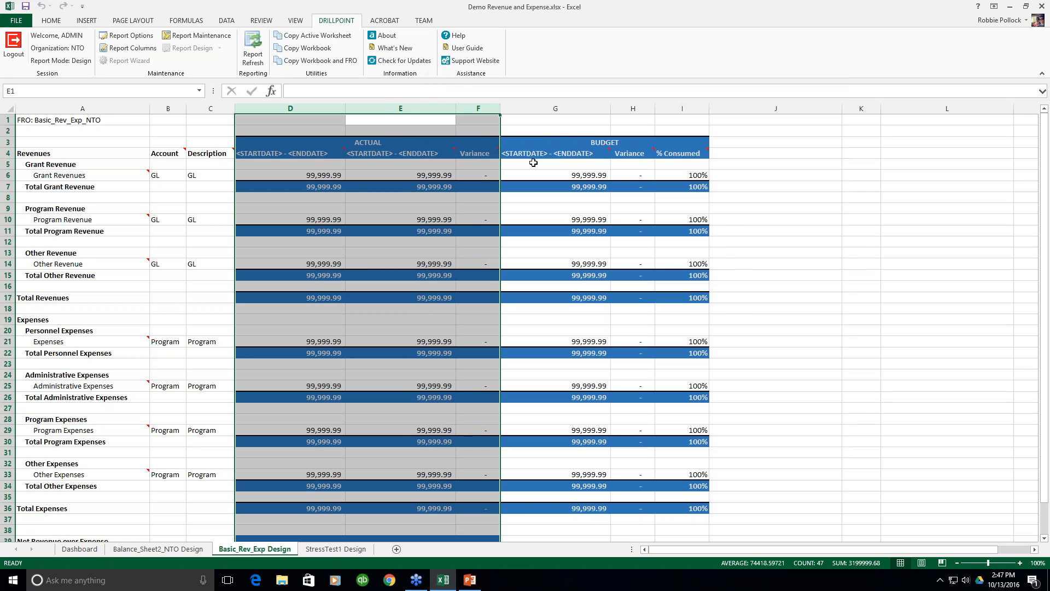
pyautogui.click(555, 108)
pyautogui.click(126, 50)
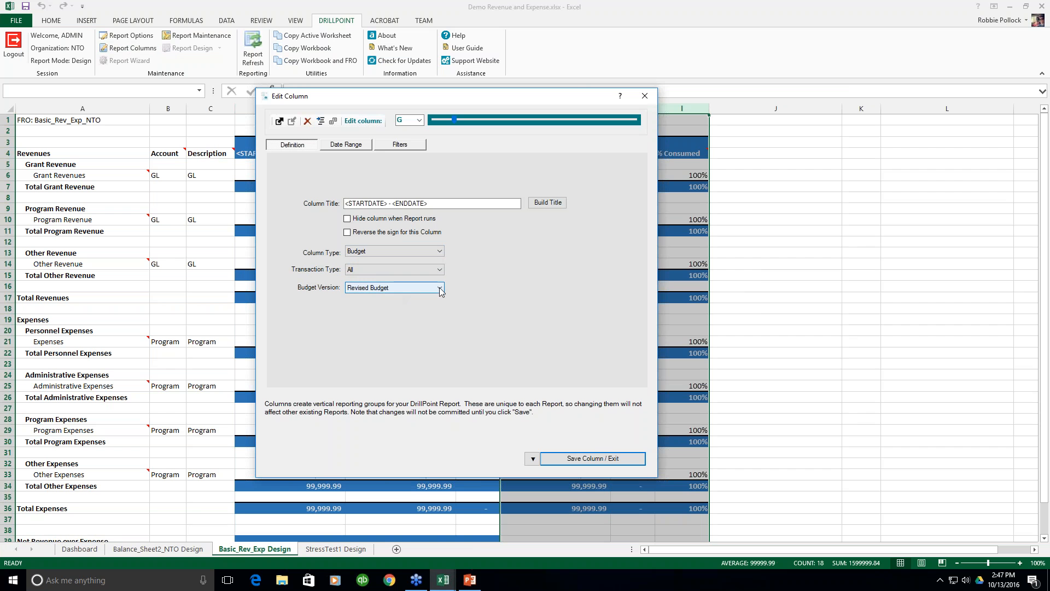
pyautogui.click(439, 289)
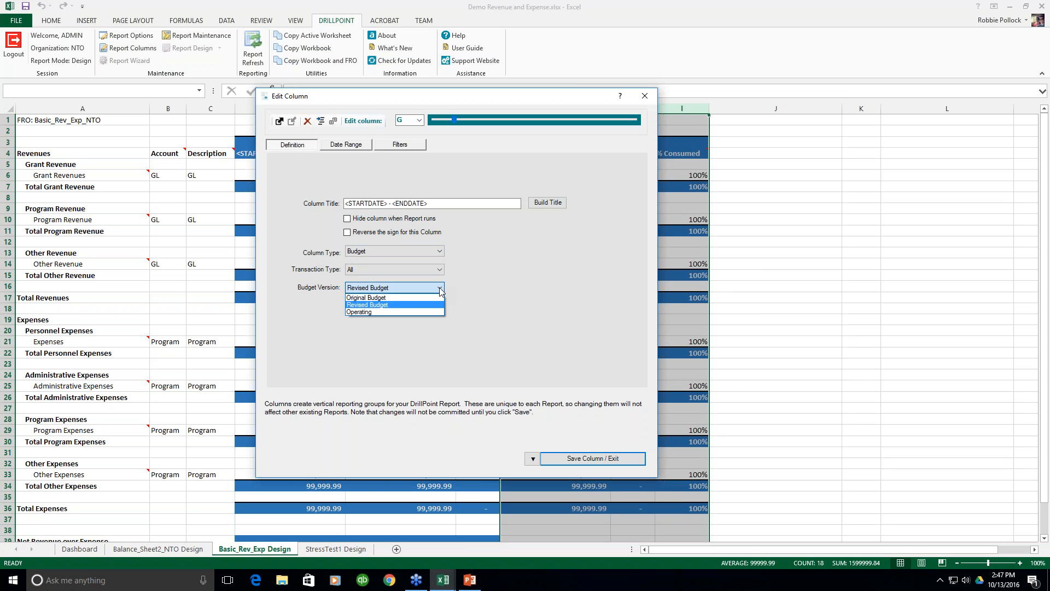
pyautogui.click(440, 290)
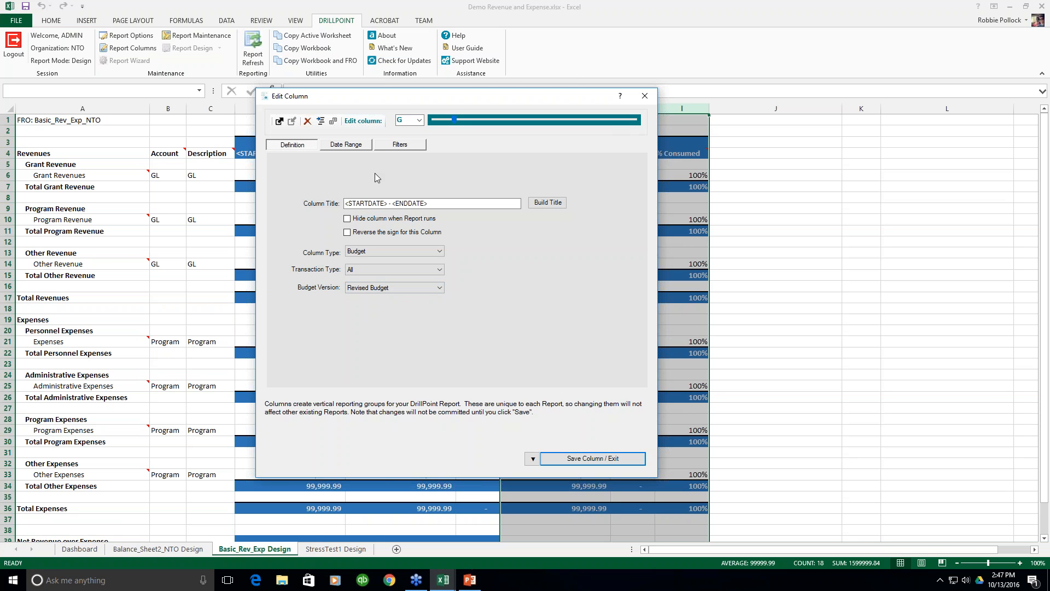
pyautogui.click(347, 149)
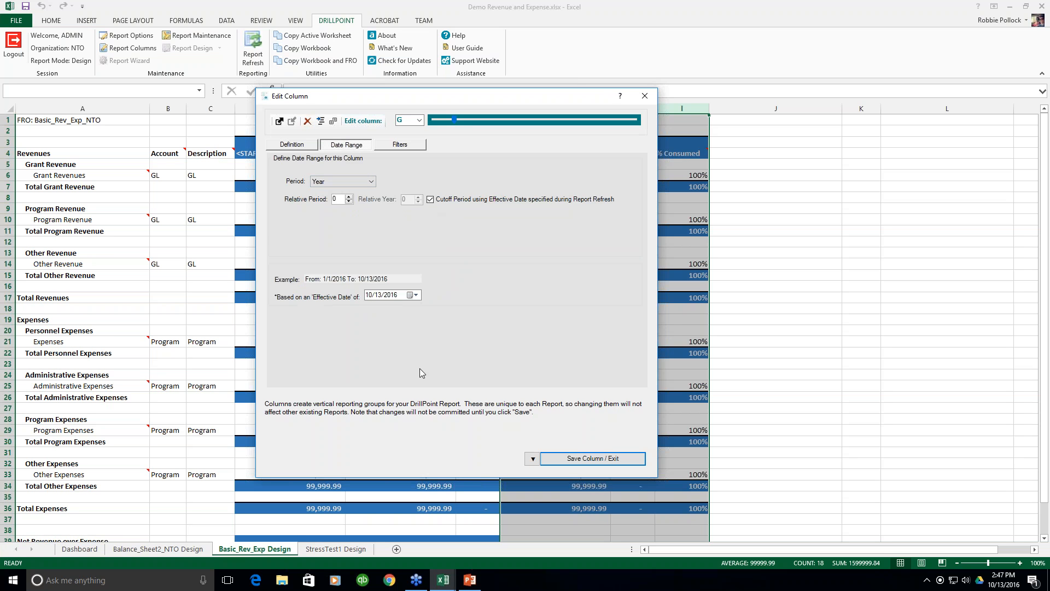
pyautogui.click(643, 99)
# Step: Inspect the formulas behind the % Consumed and both Variance columns in the Grant Revenues row
pyautogui.click(731, 173)
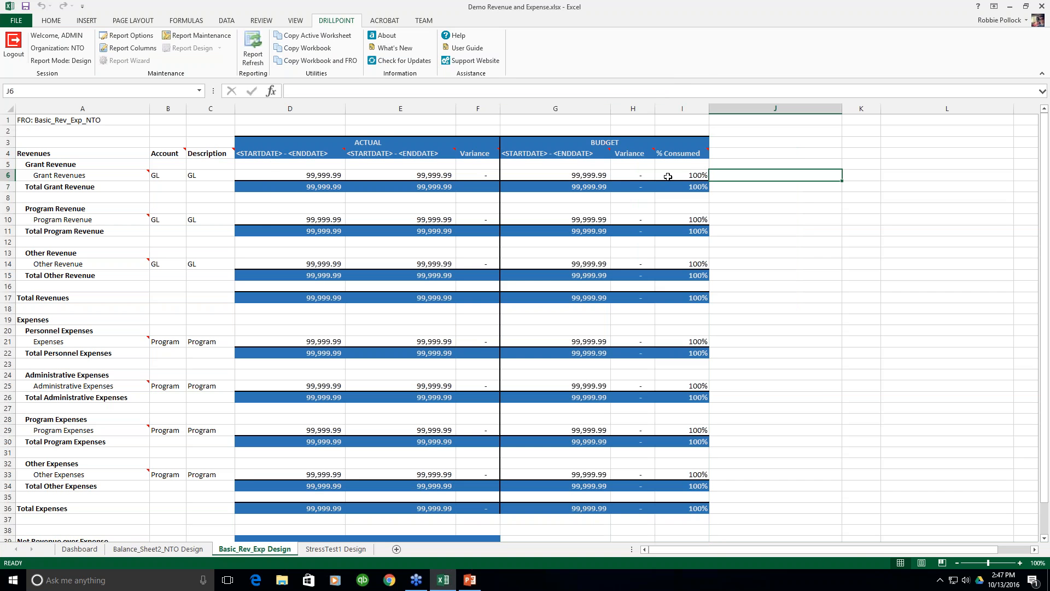
pyautogui.click(673, 175)
pyautogui.click(638, 176)
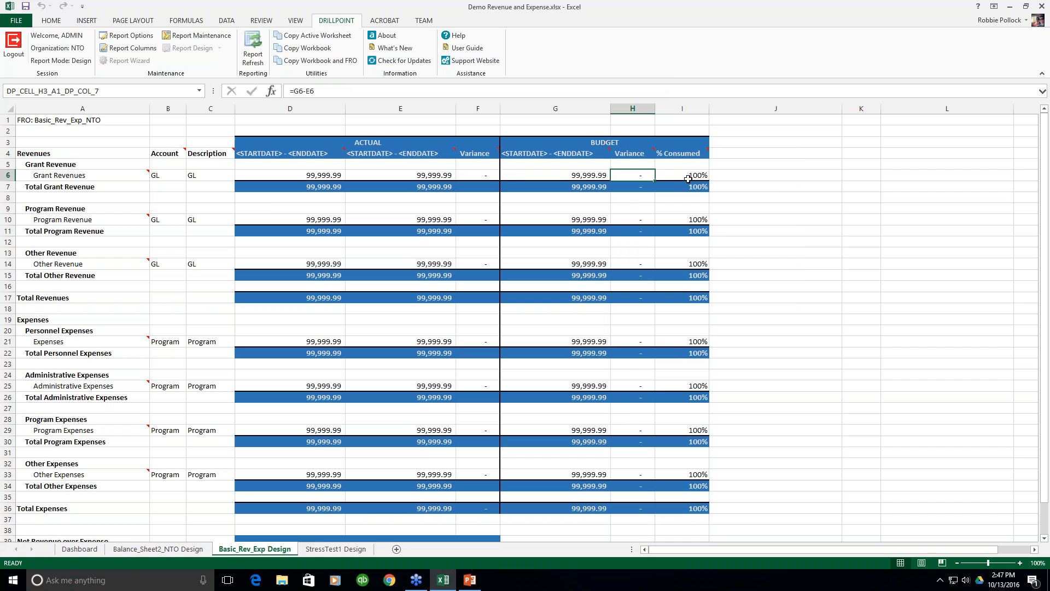
pyautogui.click(485, 176)
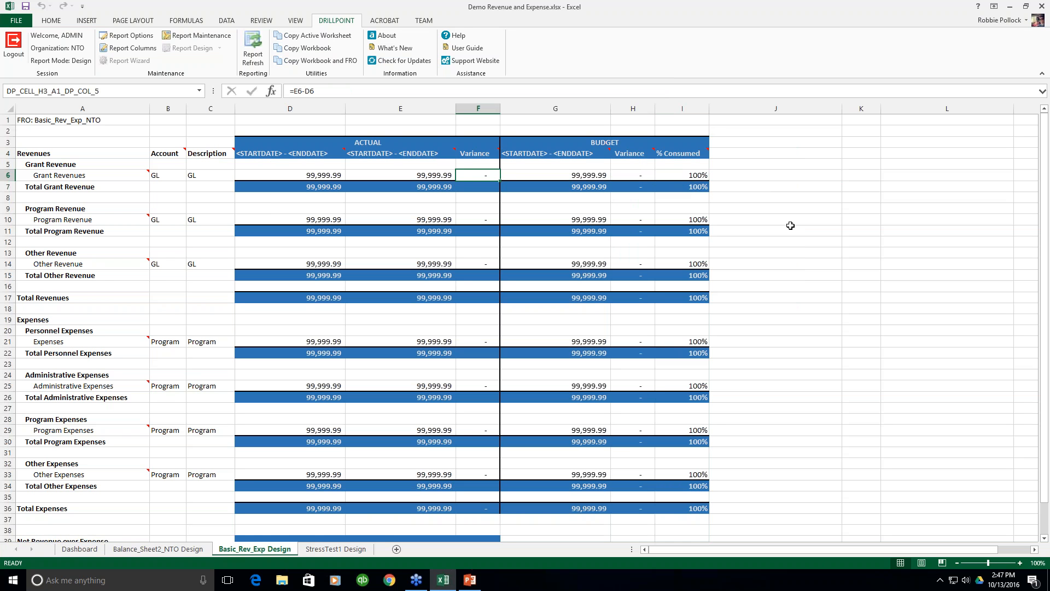
pyautogui.scroll(-3, 788, 227)
pyautogui.scroll(3, 712, 219)
pyautogui.scroll(-1, 660, 208)
pyautogui.scroll(1, 328, 175)
pyautogui.click(92, 141)
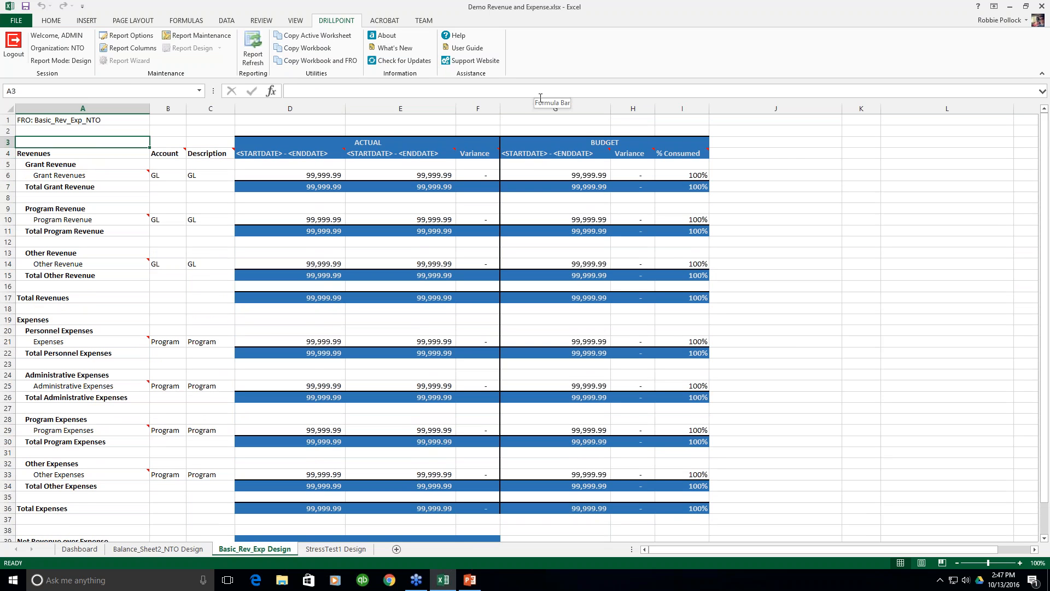
pyautogui.click(779, 145)
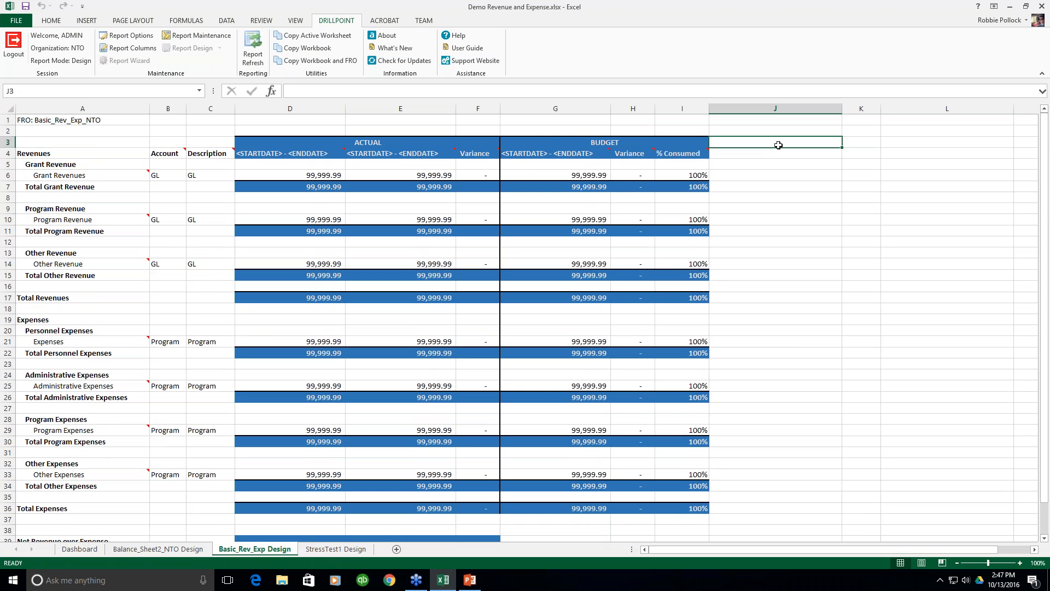
pyautogui.click(1030, 154)
pyautogui.click(93, 128)
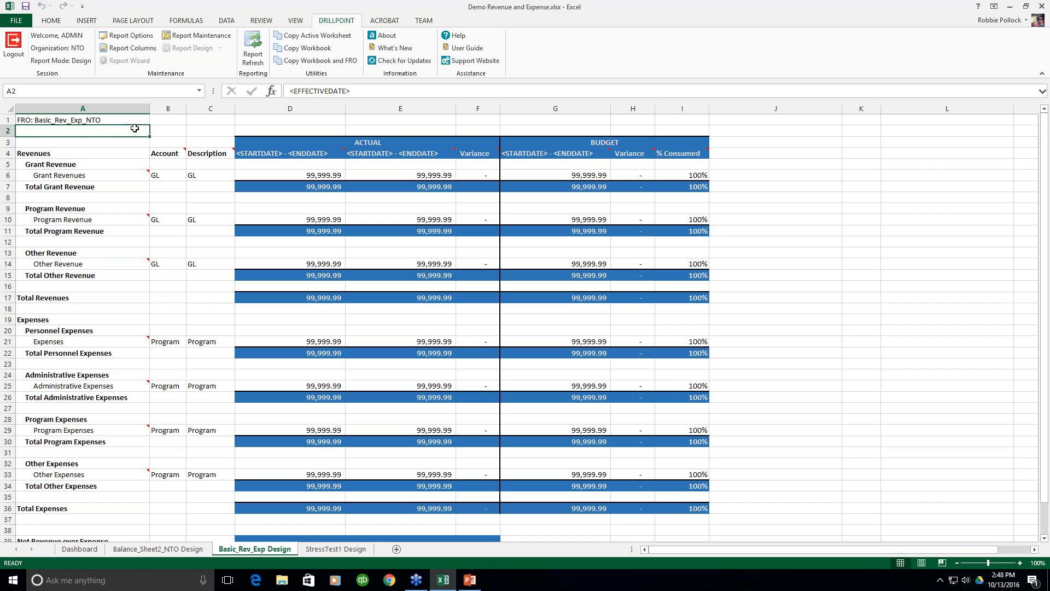
pyautogui.click(1045, 23)
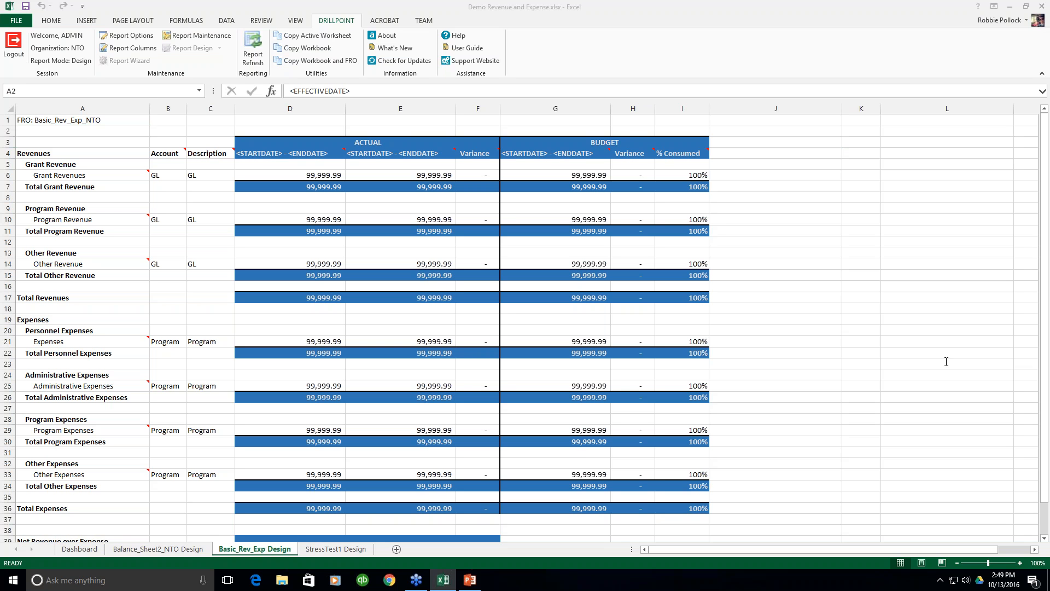
pyautogui.click(897, 32)
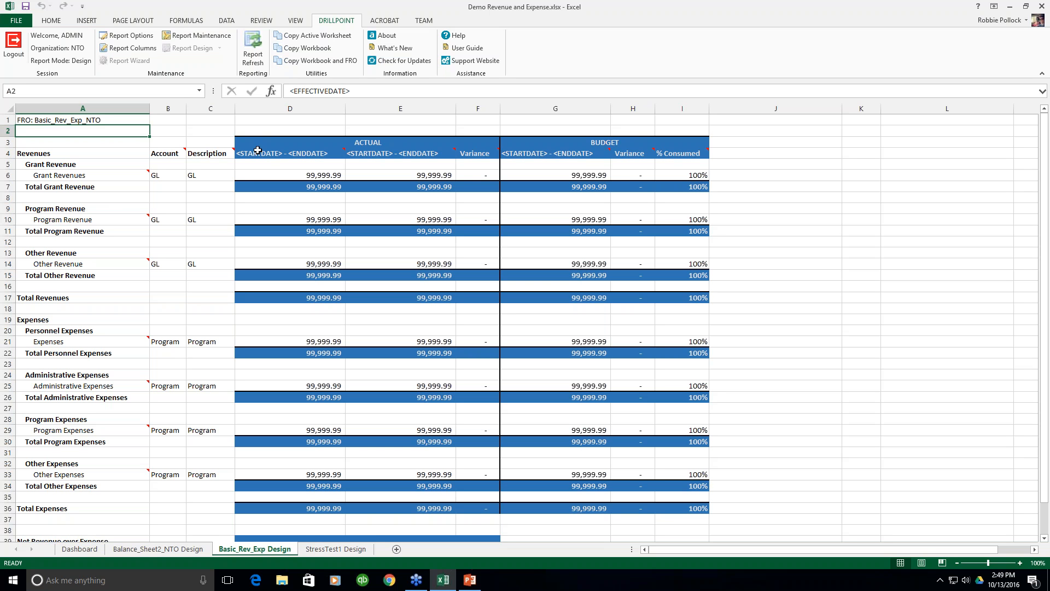
pyautogui.click(166, 131)
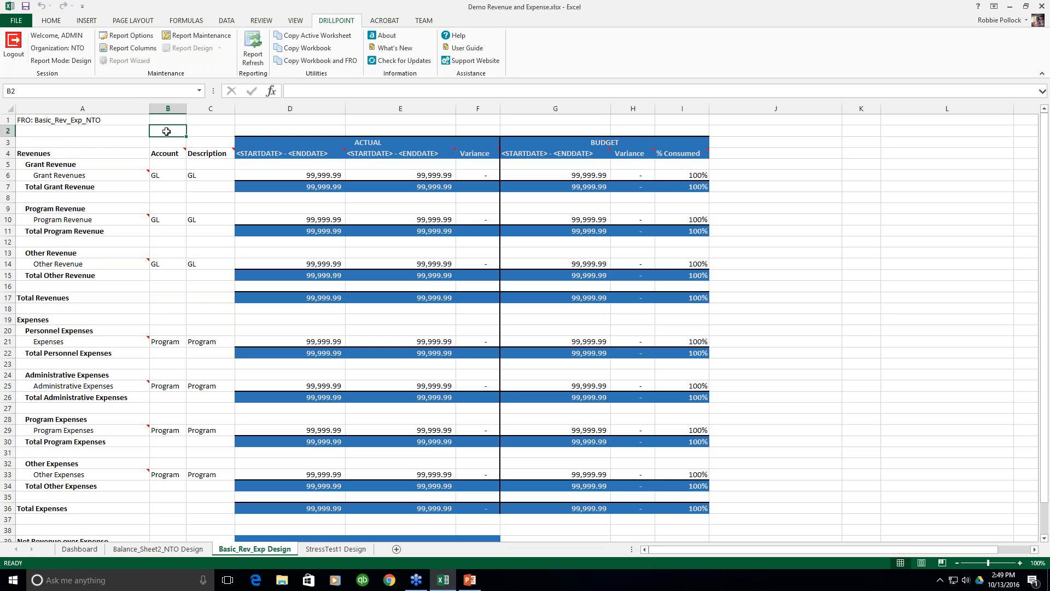
pyautogui.click(104, 133)
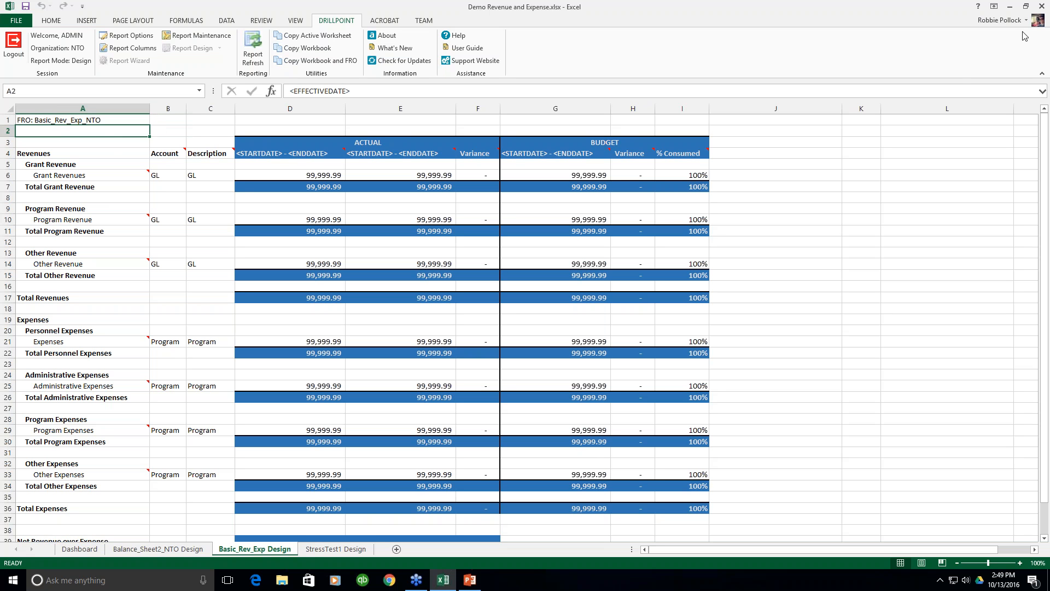
pyautogui.click(1041, 24)
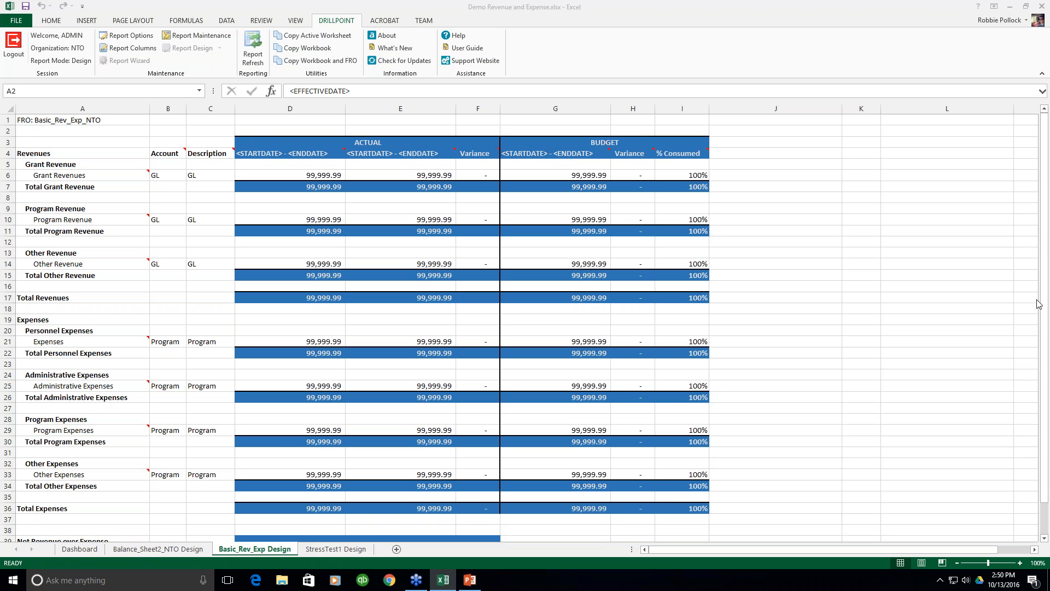
pyautogui.click(319, 1)
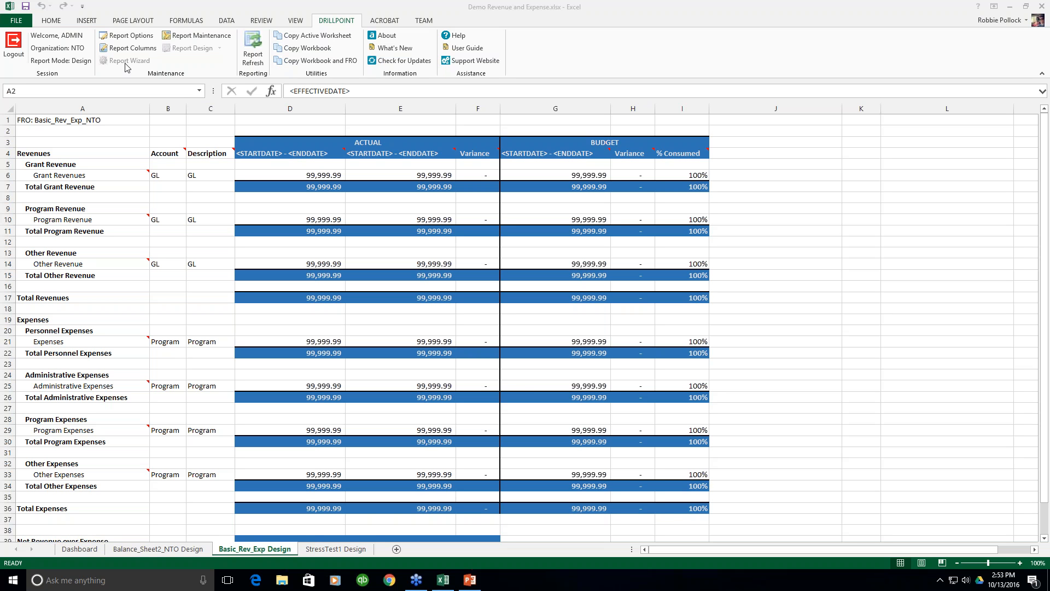
# Step: Open the Basic_Rev_Exp_NTO outline for editing and bring up the GL filter values of its Grant Revenues detail
pyautogui.click(203, 38)
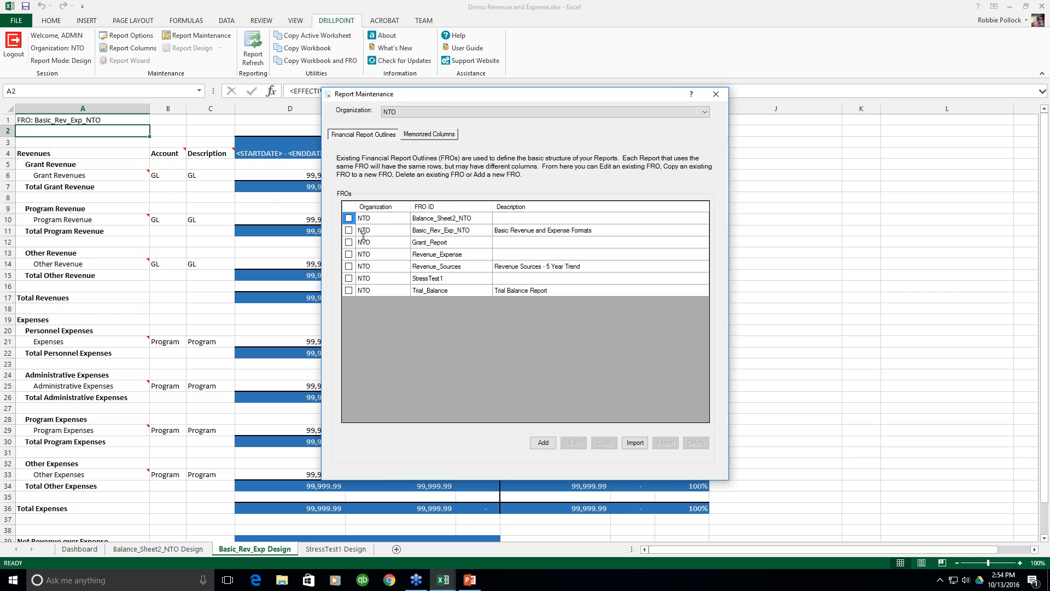
pyautogui.click(349, 230)
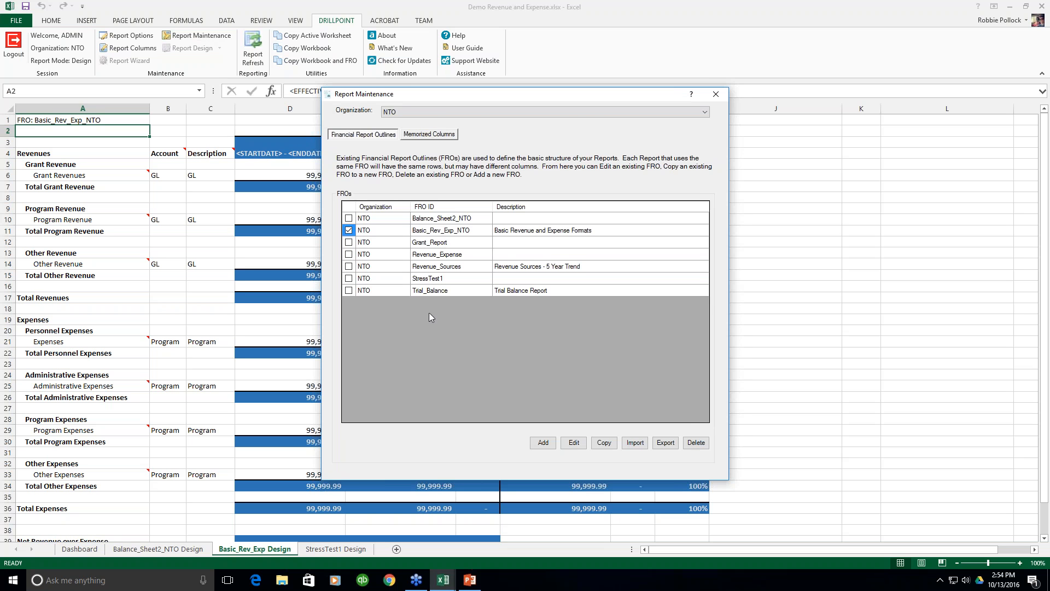
pyautogui.click(574, 443)
pyautogui.click(429, 263)
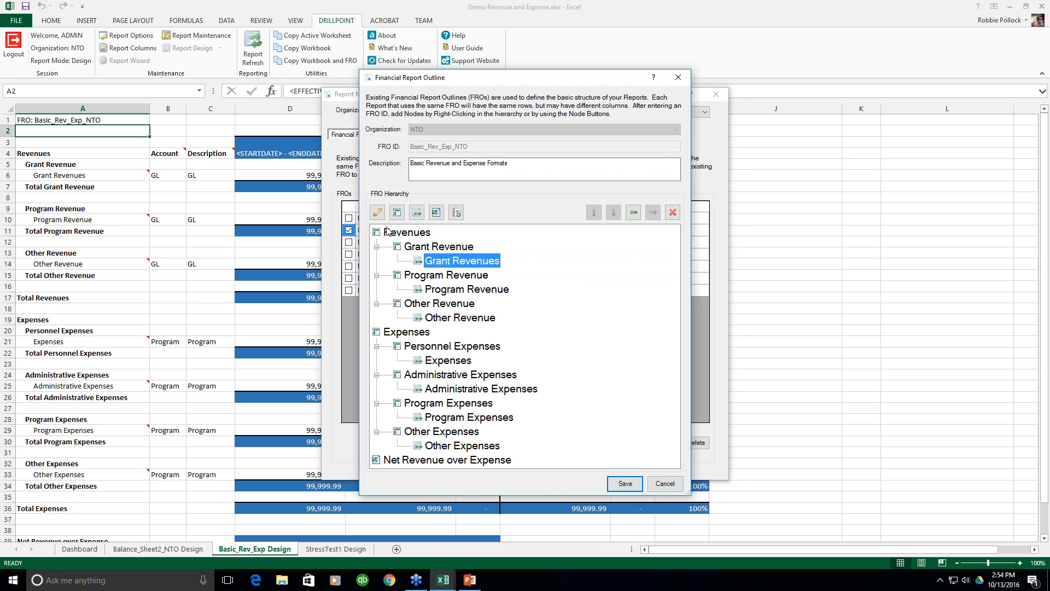
pyautogui.click(455, 368)
pyautogui.click(456, 368)
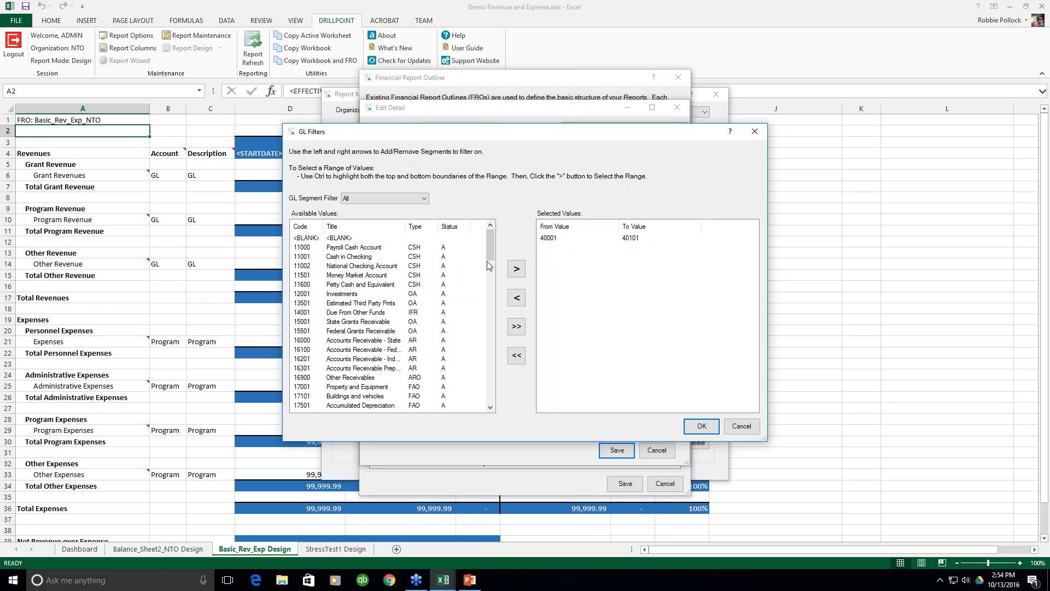
# Step: Try adding GL code 44001 and the range 46401 to 46601 to the Grant Revenues detail's selected filter values
pyautogui.moveTo(490, 254); pyautogui.dragTo(488, 322)
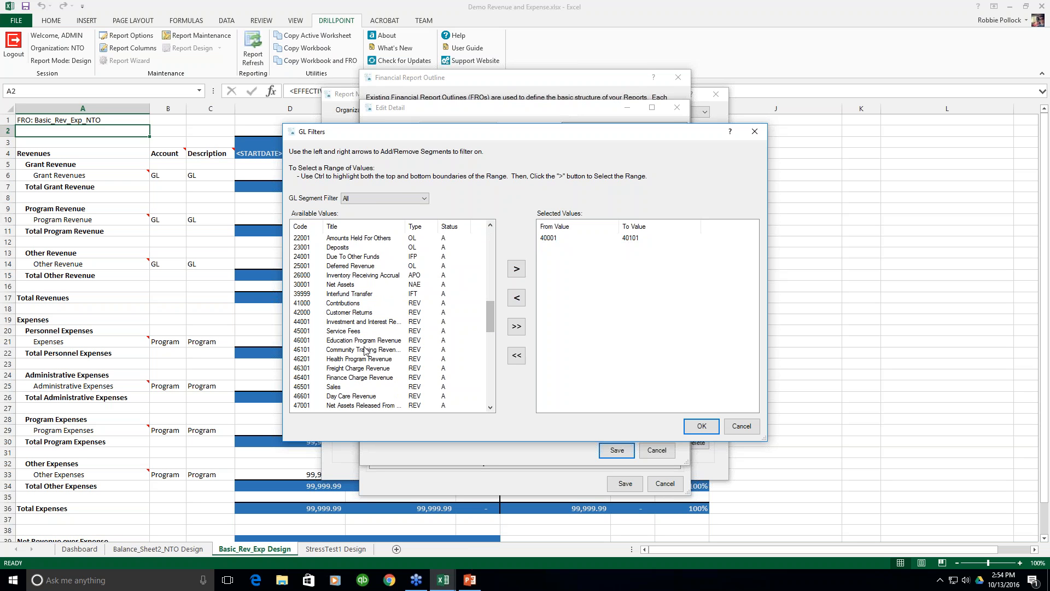
pyautogui.click(301, 323)
pyautogui.click(517, 269)
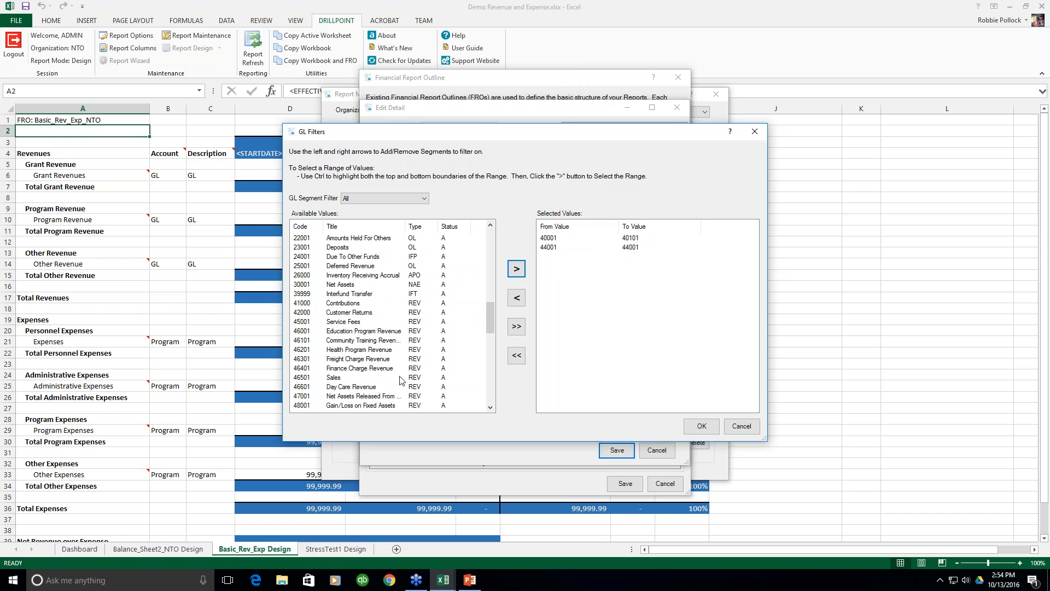
pyautogui.click(308, 369)
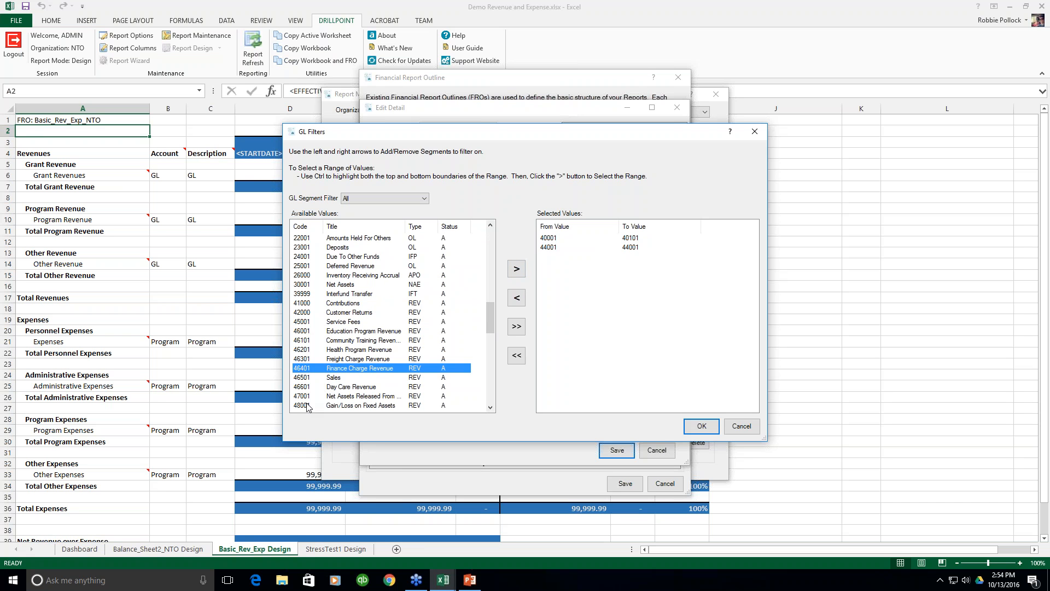
pyautogui.keyDown('ctrl'); pyautogui.click(303, 387); pyautogui.keyUp('ctrl')
pyautogui.click(516, 271)
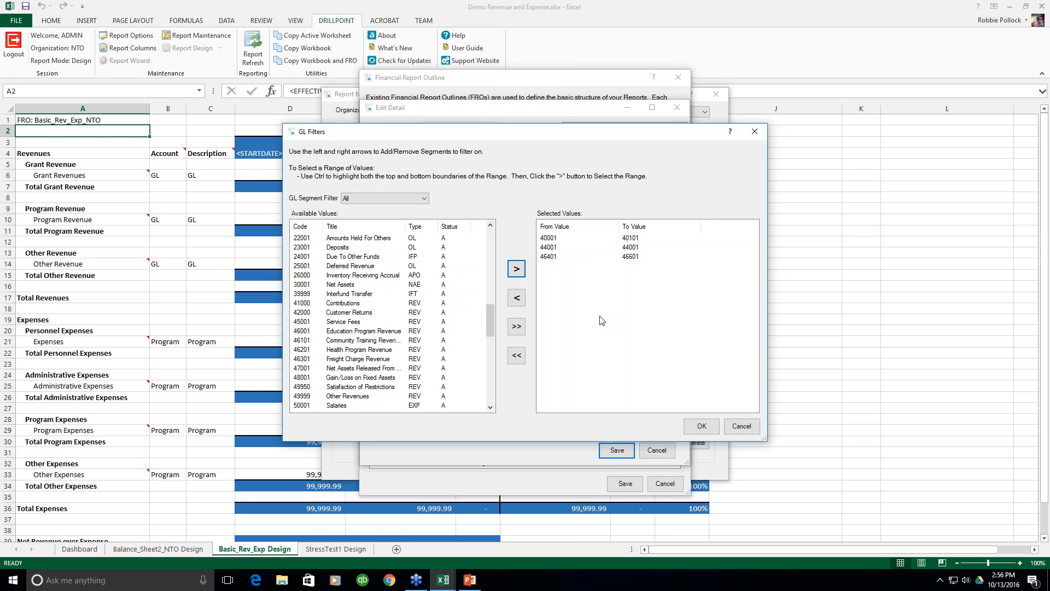
# Step: Cancel the GL filter, detail and outline edits and close report maintenance
pyautogui.click(742, 427)
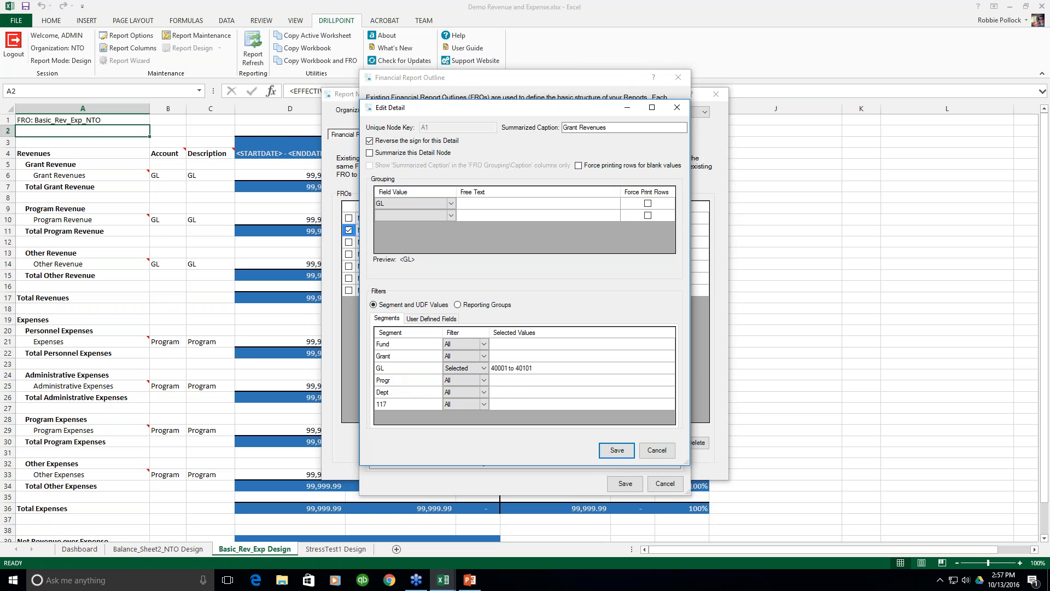
pyautogui.click(652, 456)
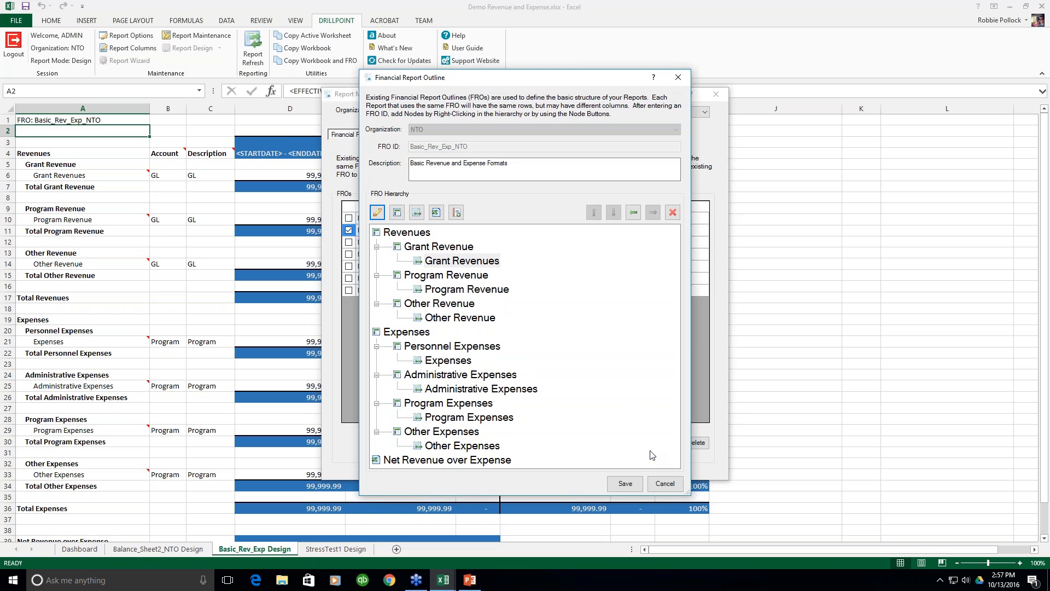
pyautogui.click(661, 485)
pyautogui.click(557, 327)
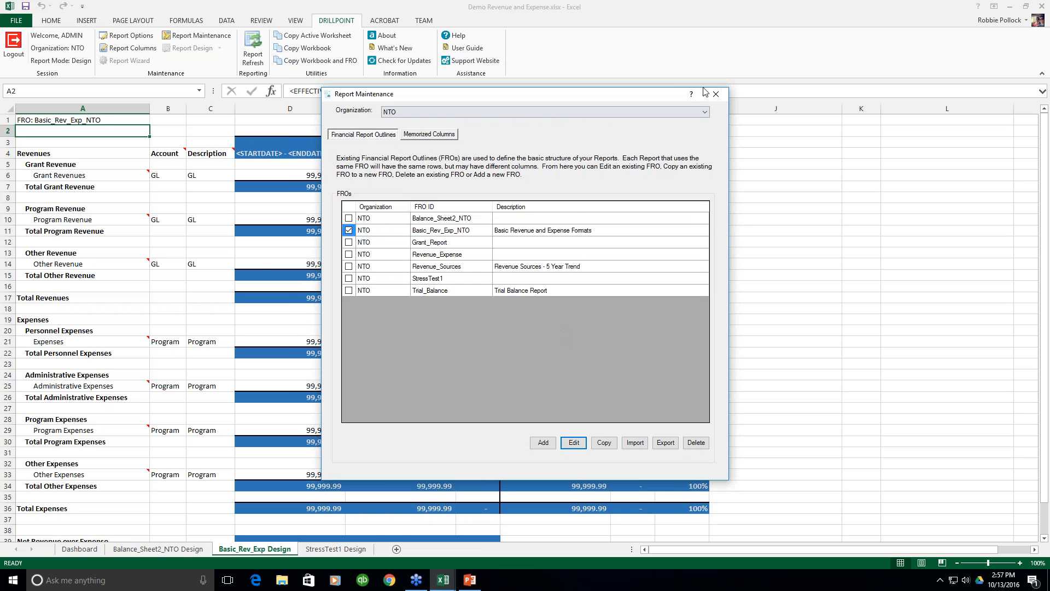
pyautogui.click(715, 94)
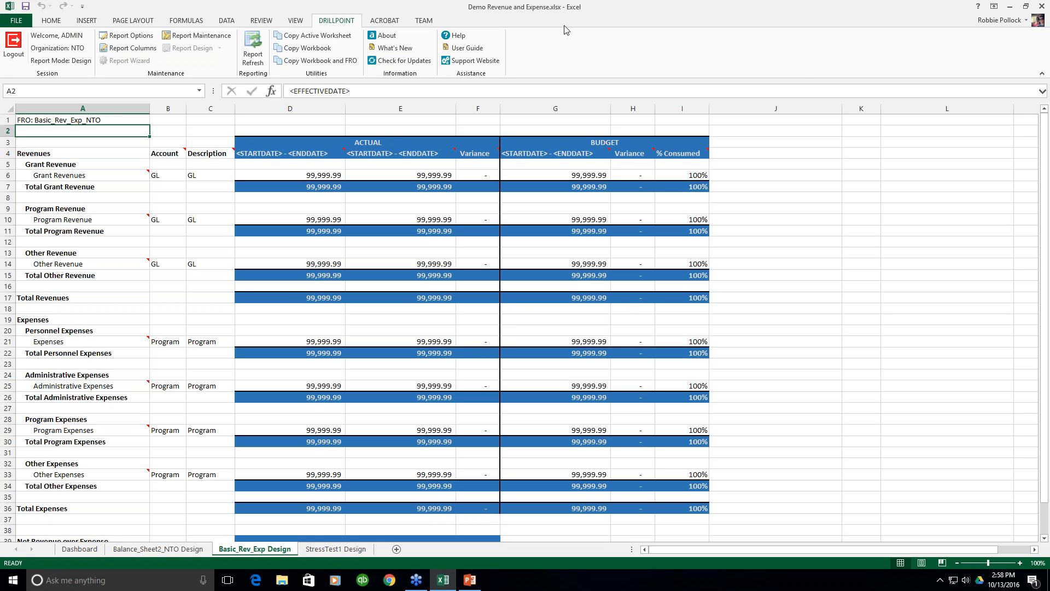
# Step: Look through the online help's contents and index, enter codes as a search word without running it, and close the help
pyautogui.click(447, 39)
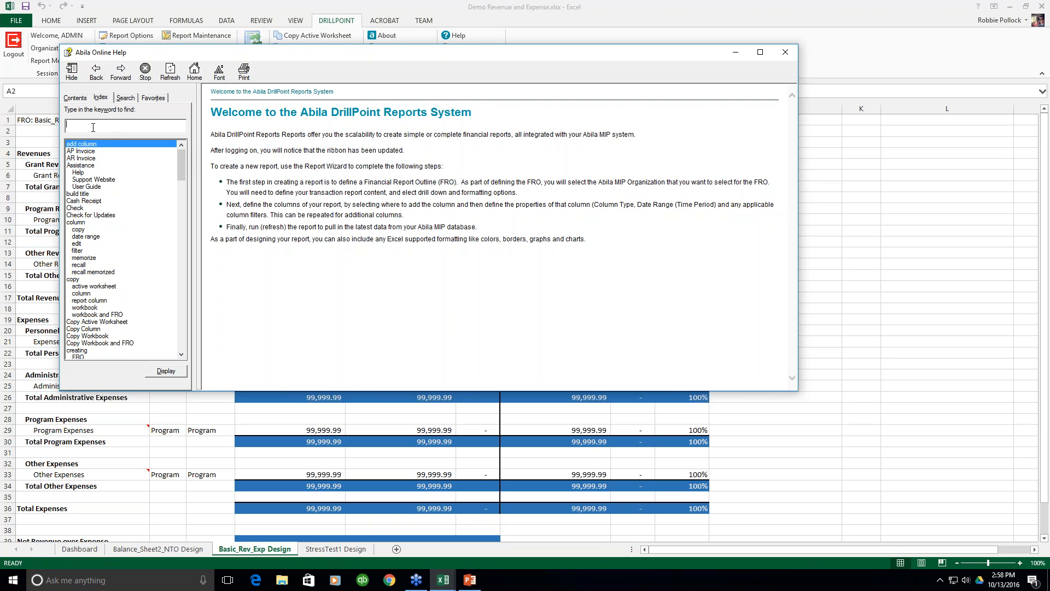
pyautogui.click(74, 98)
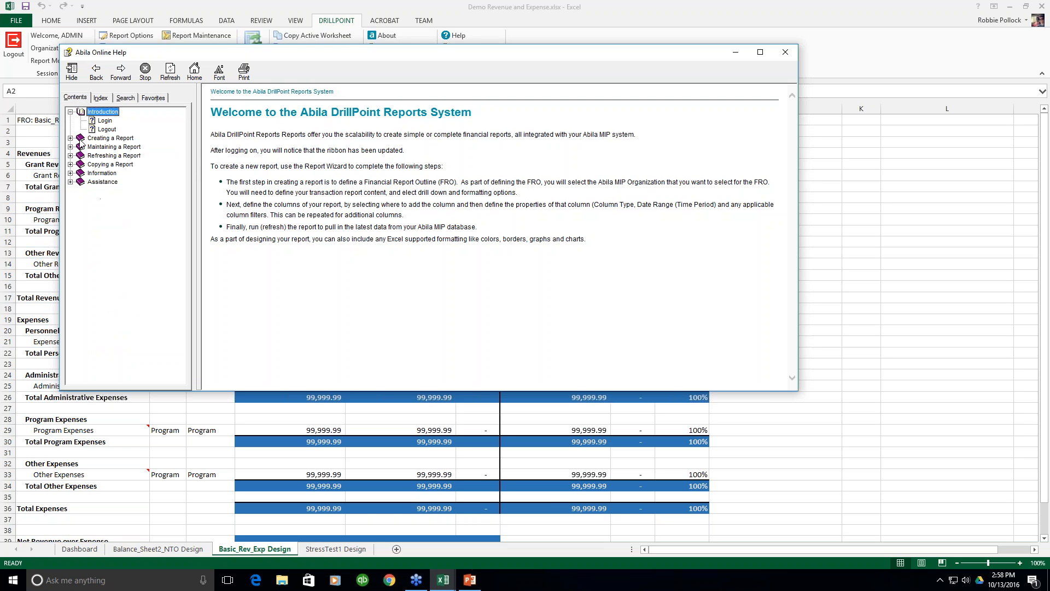
pyautogui.click(99, 98)
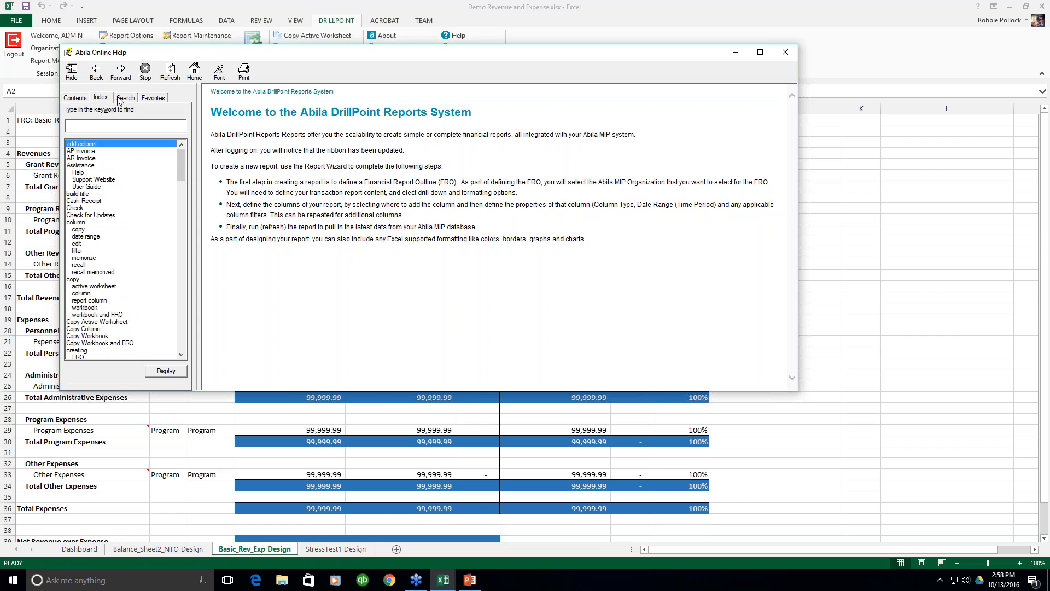
pyautogui.click(124, 98)
pyautogui.click(110, 124)
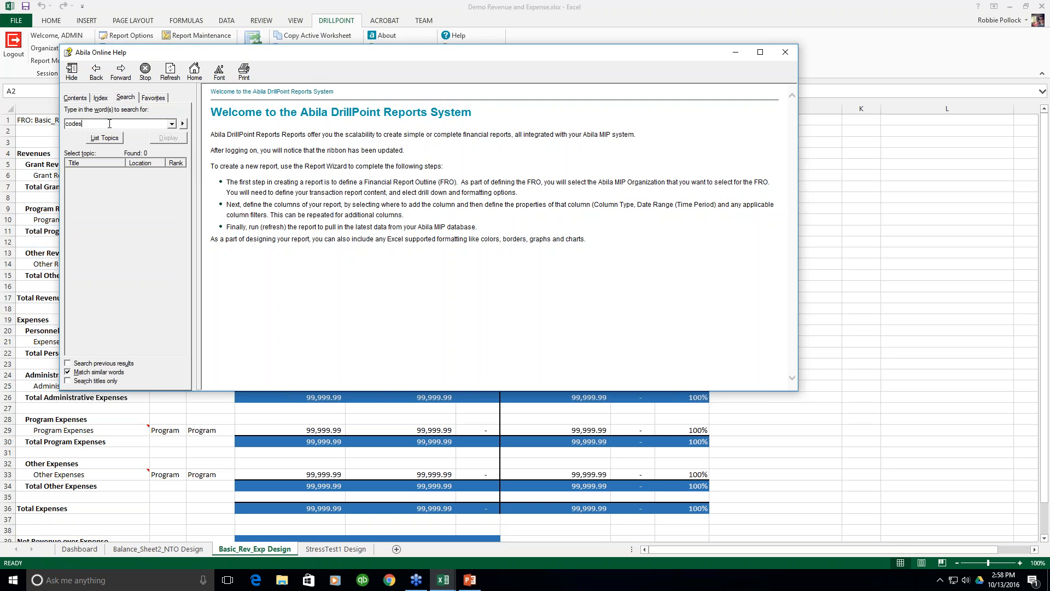
pyautogui.click(99, 98)
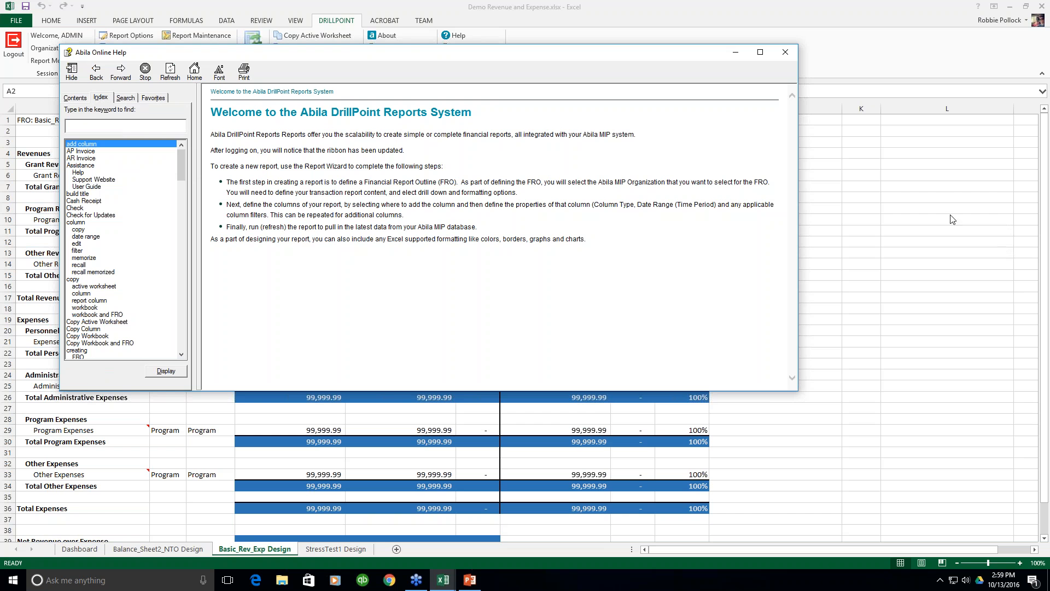
pyautogui.click(896, 154)
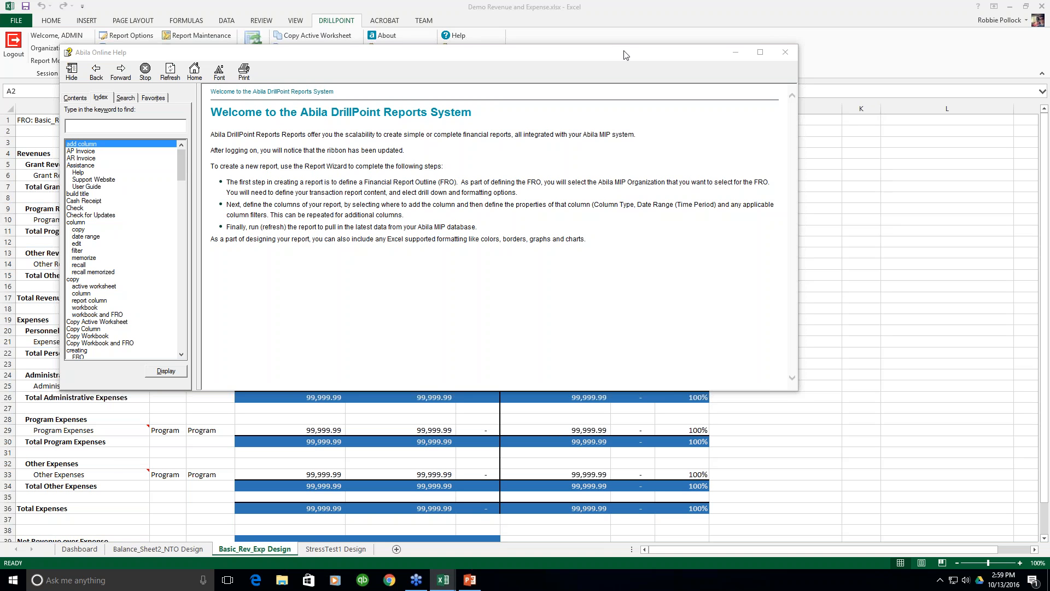
pyautogui.moveTo(619, 54); pyautogui.dragTo(661, 64)
pyautogui.click(827, 61)
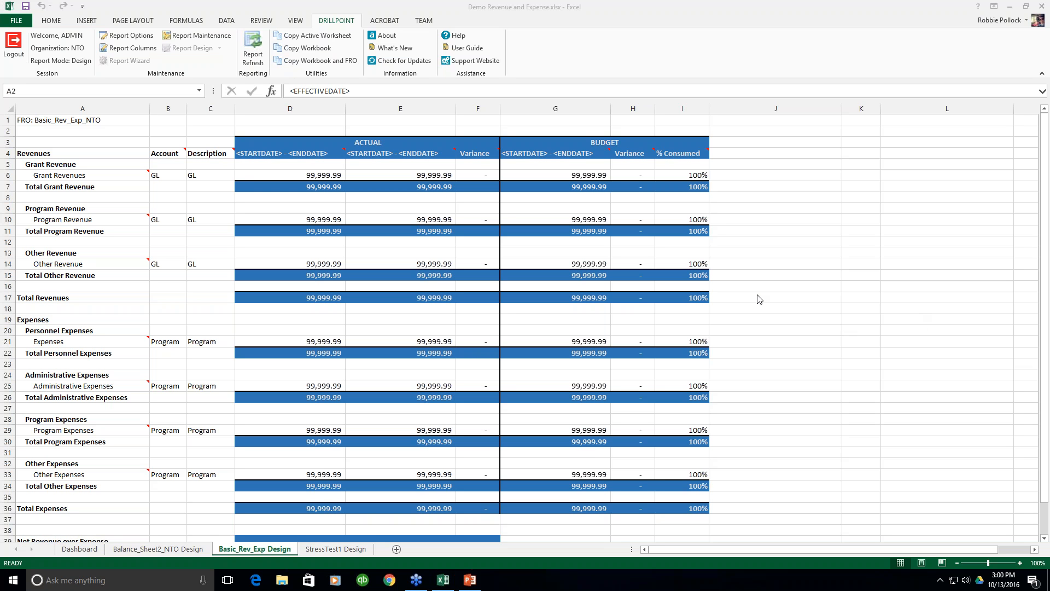
# Step: View the report refresh selections for the revenue and expense report and close them without running the report
pyautogui.click(252, 46)
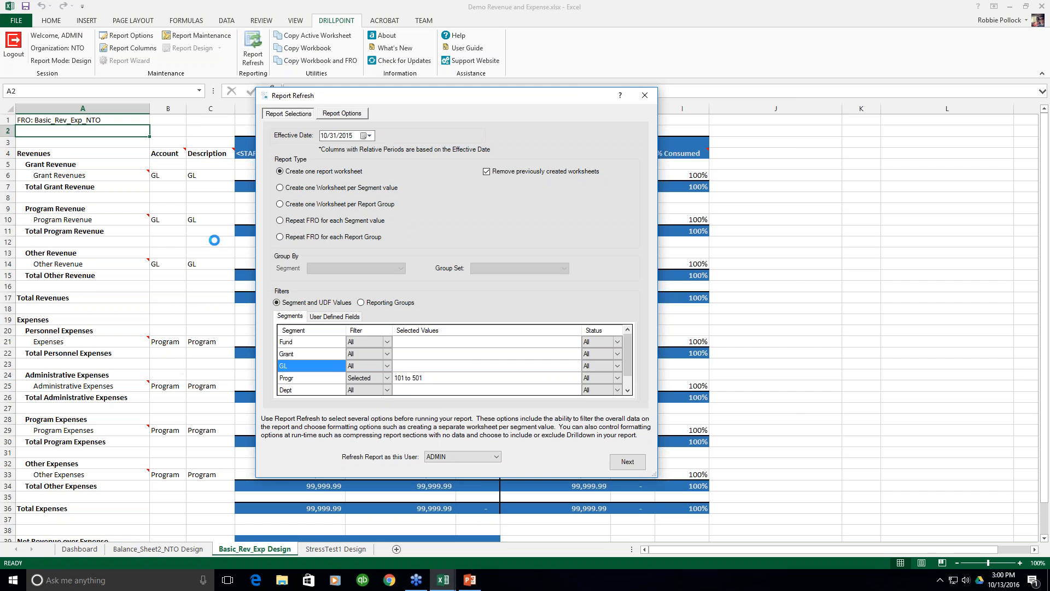
pyautogui.moveTo(399, 92); pyautogui.dragTo(522, 84)
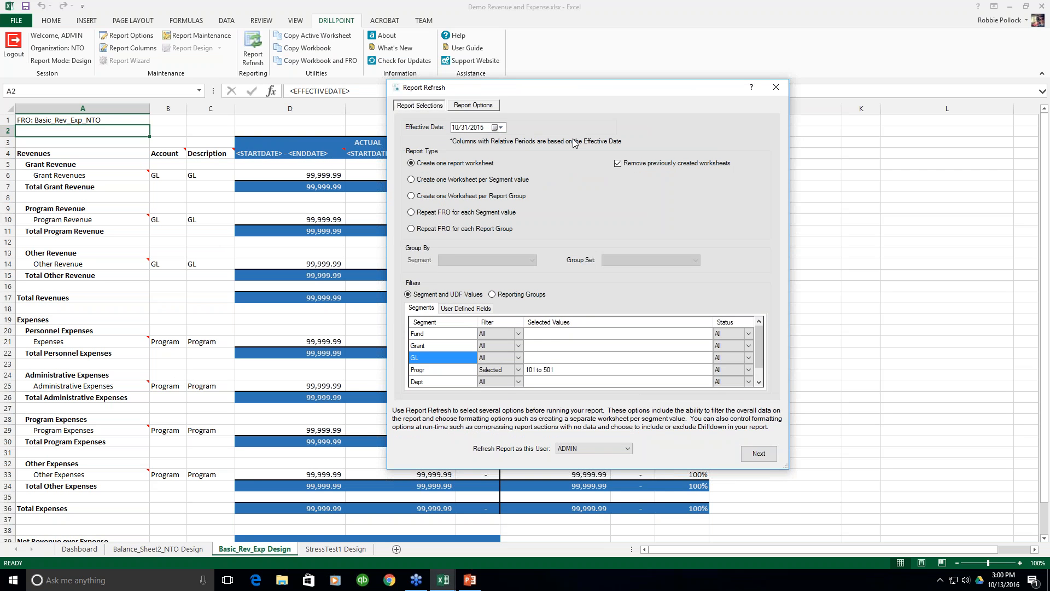
pyautogui.click(776, 88)
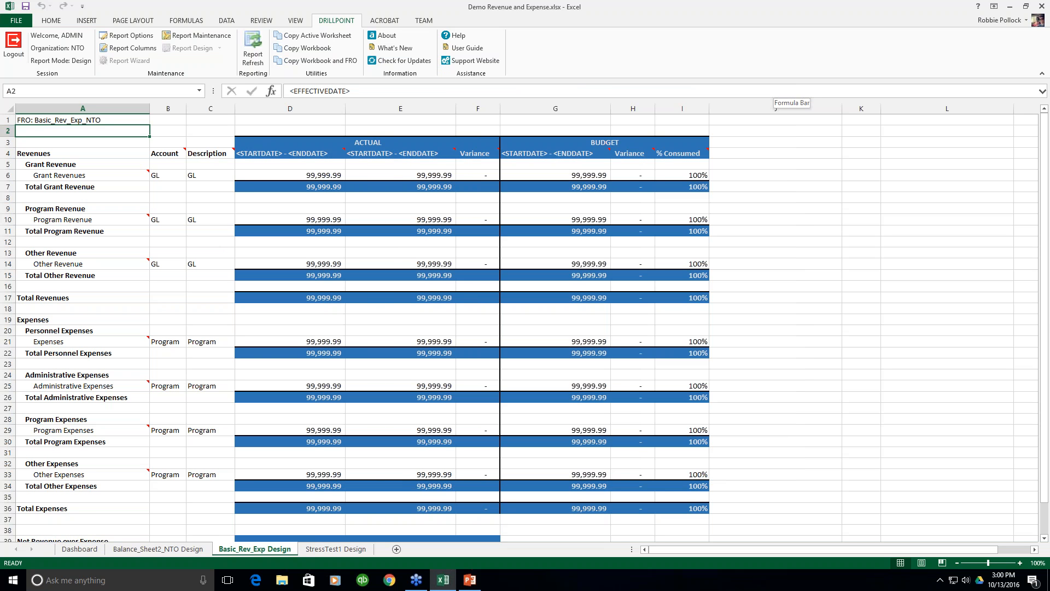